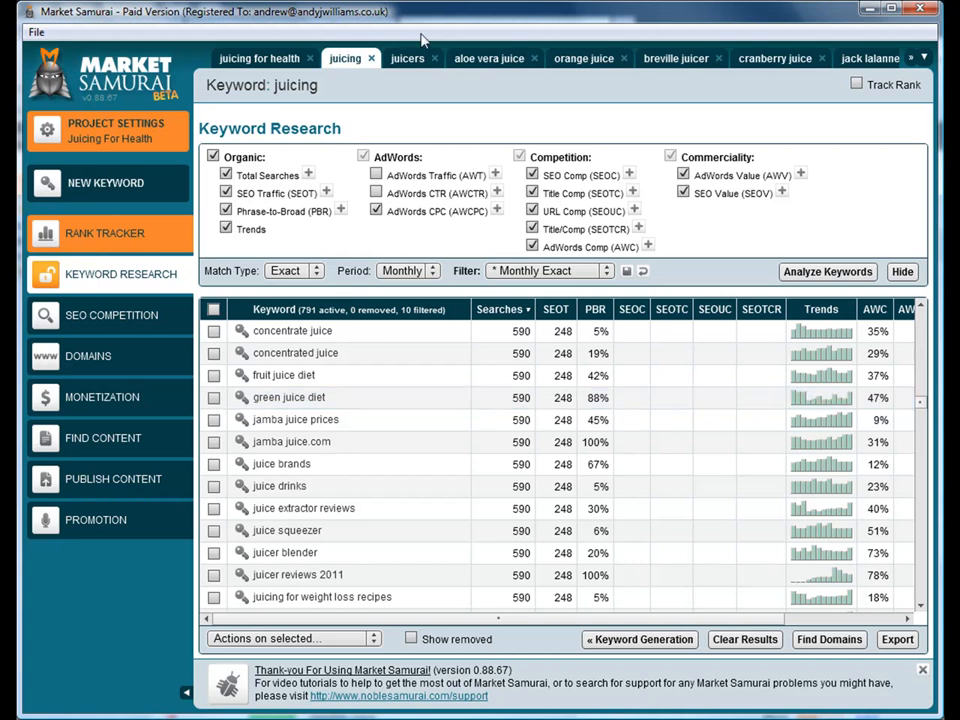
Step: Open "green juice diet" as a new keyword and generate related keywords for it in Keyword Research
{"action": "left_click", "coordinate": [241, 398]}
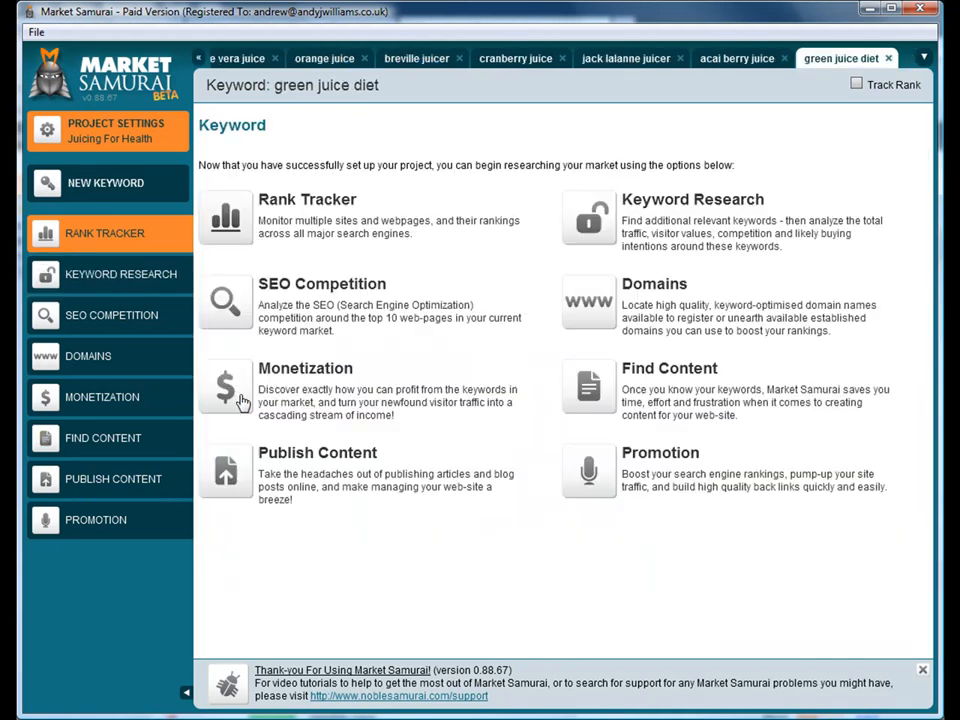
{"action": "left_click", "coordinate": [686, 205]}
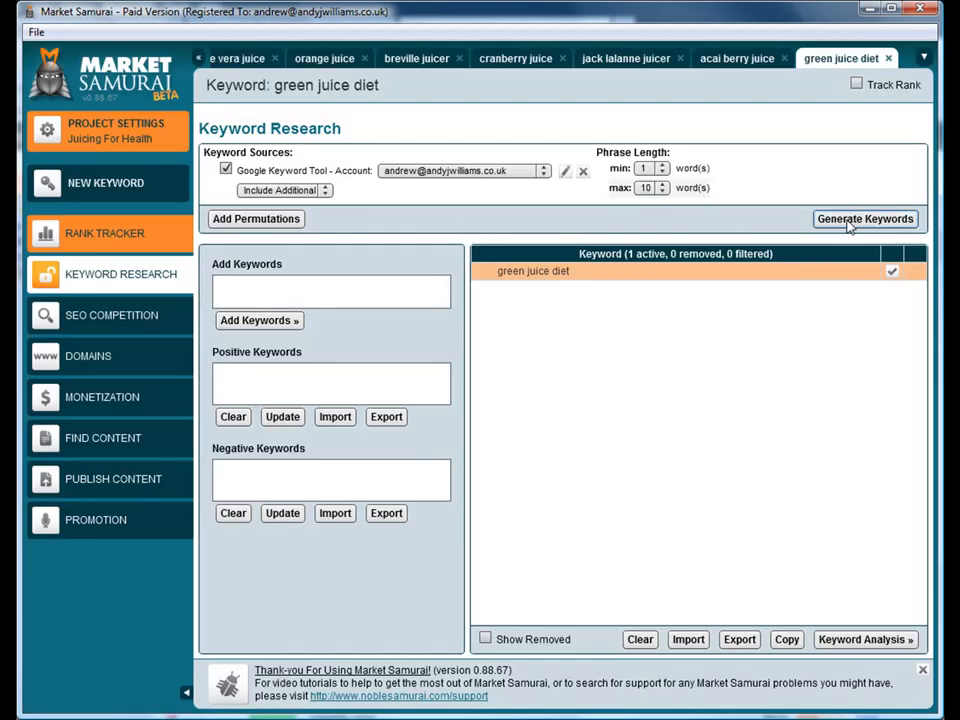
{"action": "left_click", "coordinate": [849, 226]}
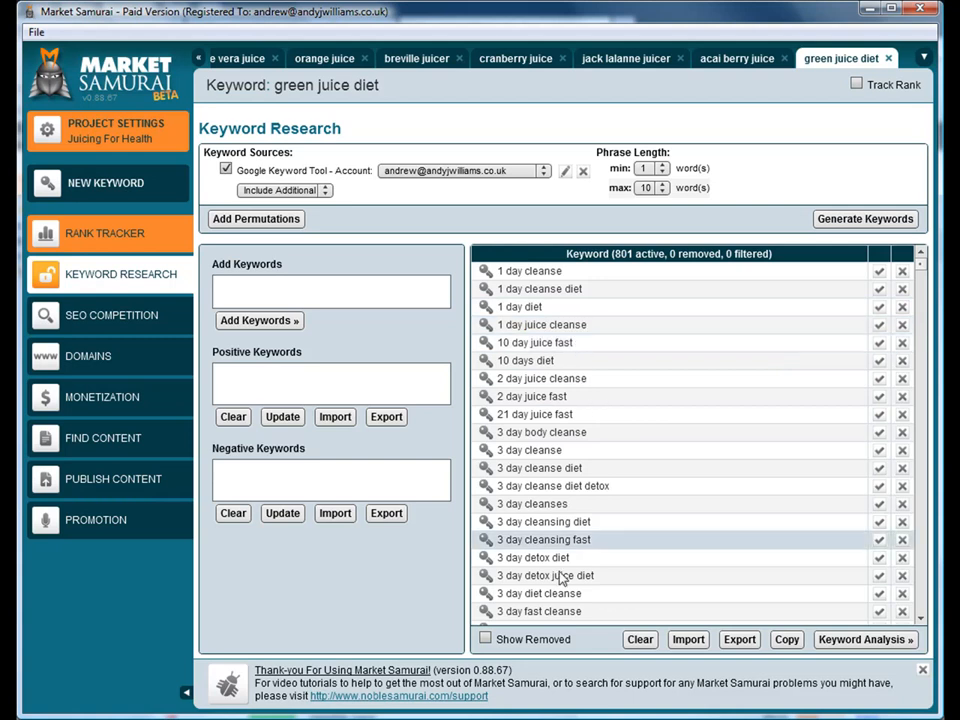
Step: Look through the keywords generated for "green juice diet", especially the phrases starting with "green" and "healthy"
{"action": "scroll", "coordinate": [922, 516], "scroll_direction": "down", "scroll_amount": 20}
{"action": "scroll", "coordinate": [922, 516], "scroll_direction": "down", "scroll_amount": 20}
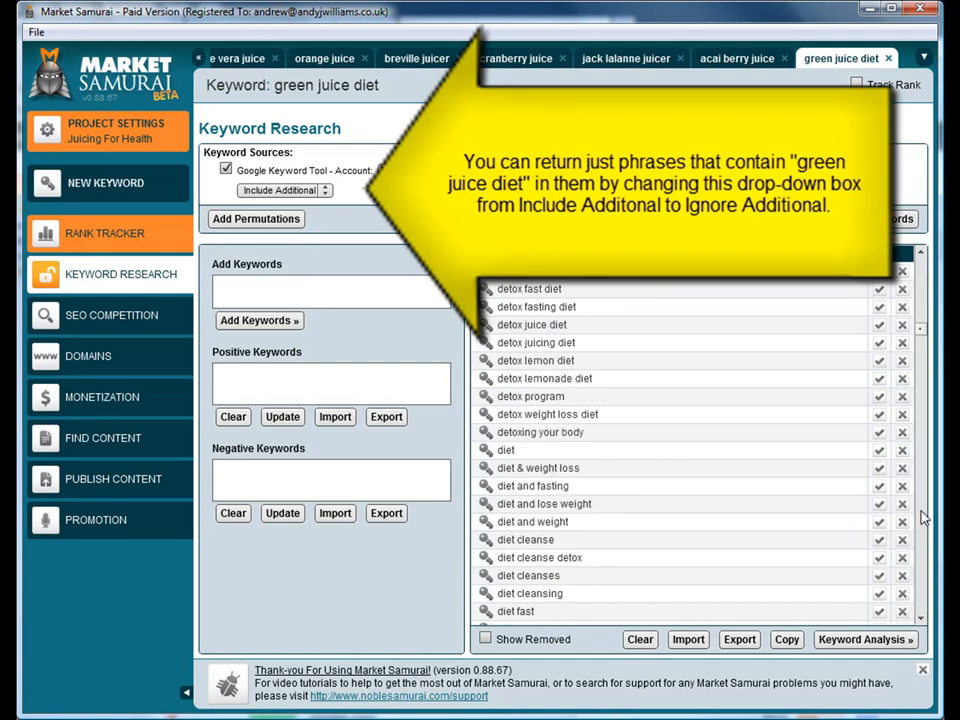
{"action": "scroll", "coordinate": [922, 516], "scroll_direction": "down", "scroll_amount": 20}
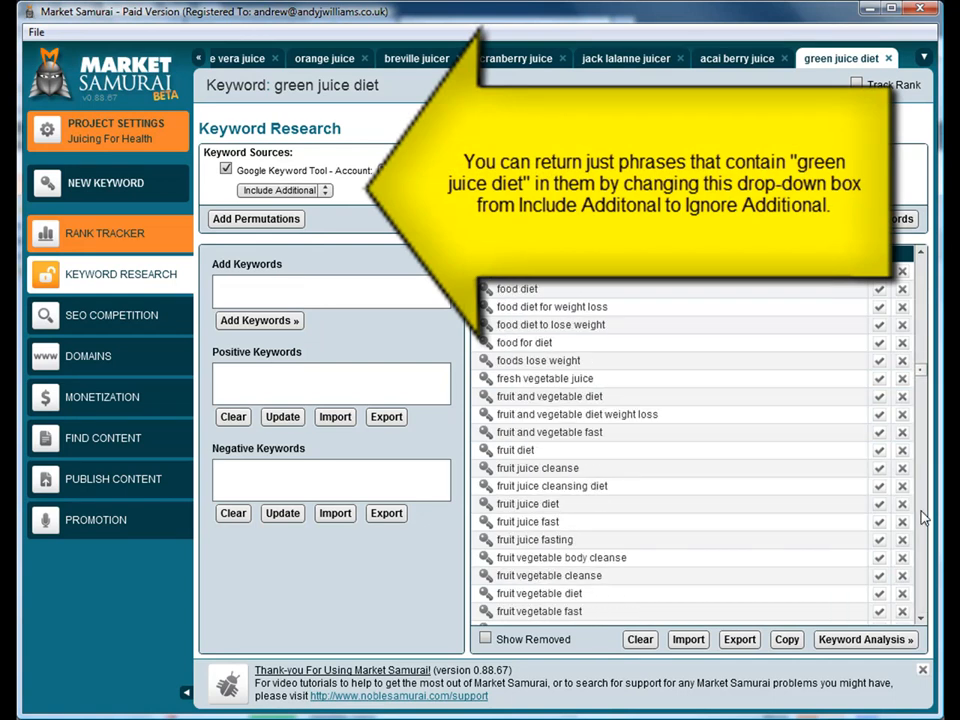
{"action": "scroll", "coordinate": [922, 516], "scroll_direction": "down", "scroll_amount": 8}
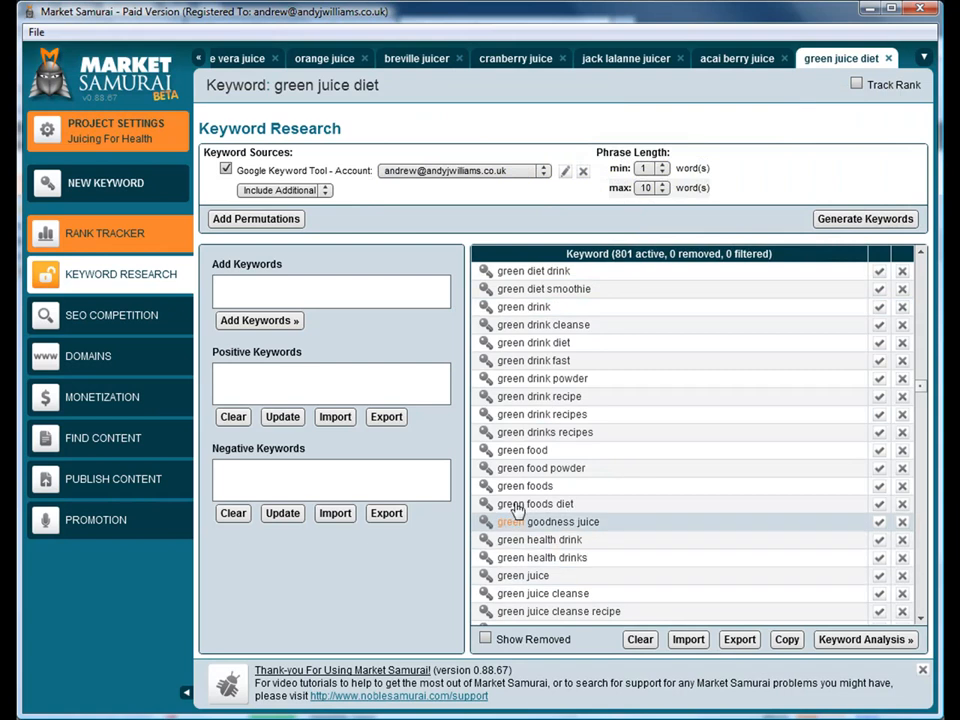
{"action": "scroll", "coordinate": [514, 595], "scroll_direction": "down", "scroll_amount": 2}
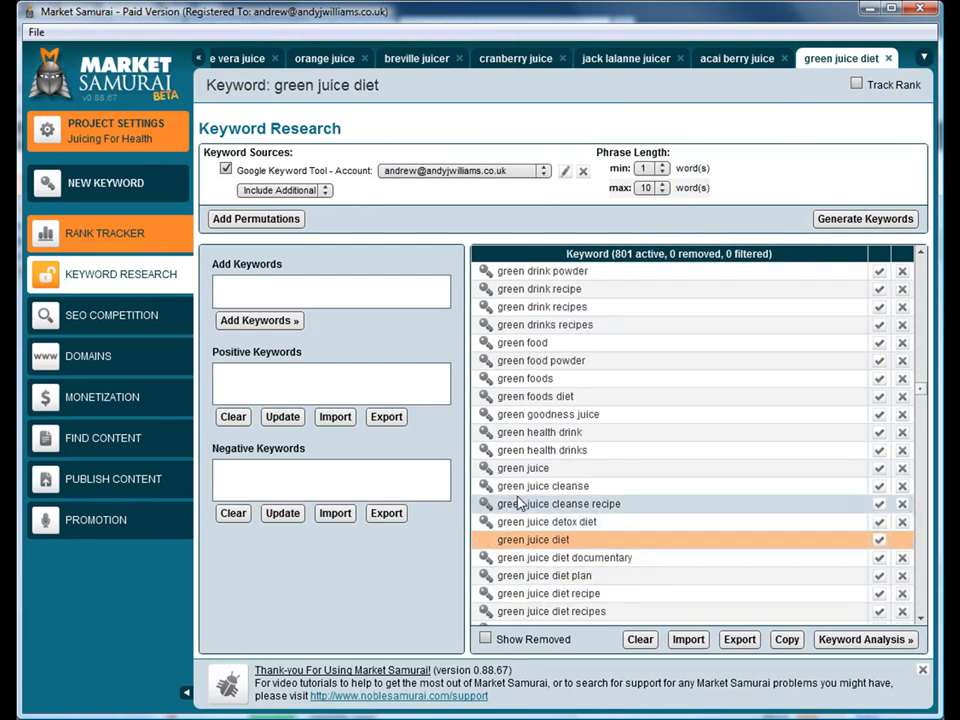
{"action": "scroll", "coordinate": [594, 540], "scroll_direction": "down", "scroll_amount": 8}
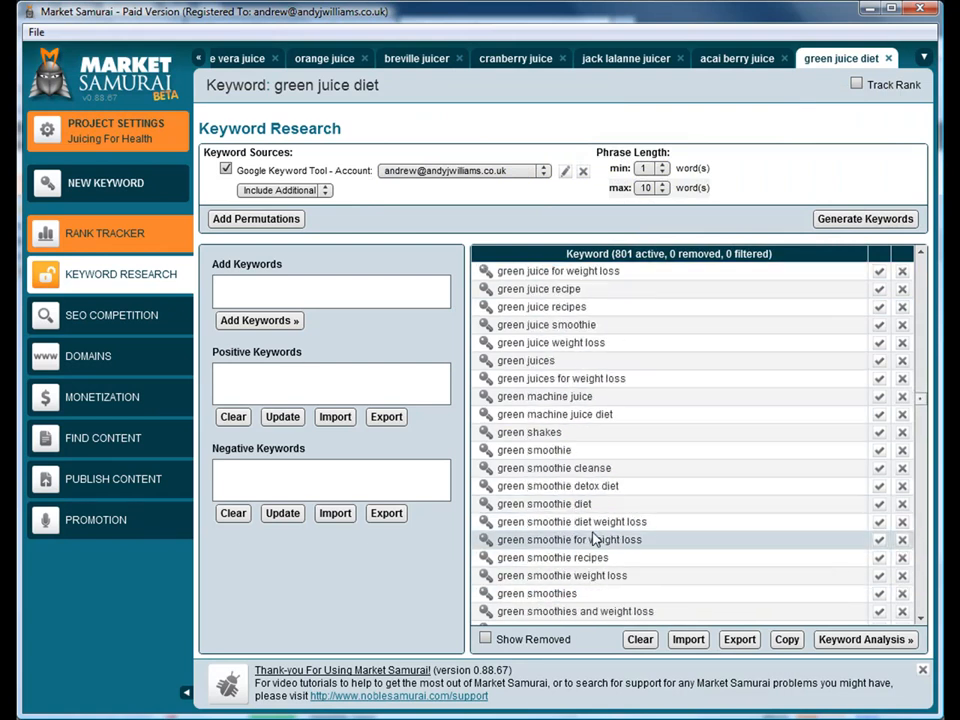
{"action": "scroll", "coordinate": [514, 519], "scroll_direction": "down", "scroll_amount": 8}
{"action": "scroll", "coordinate": [568, 528], "scroll_direction": "down", "scroll_amount": 6}
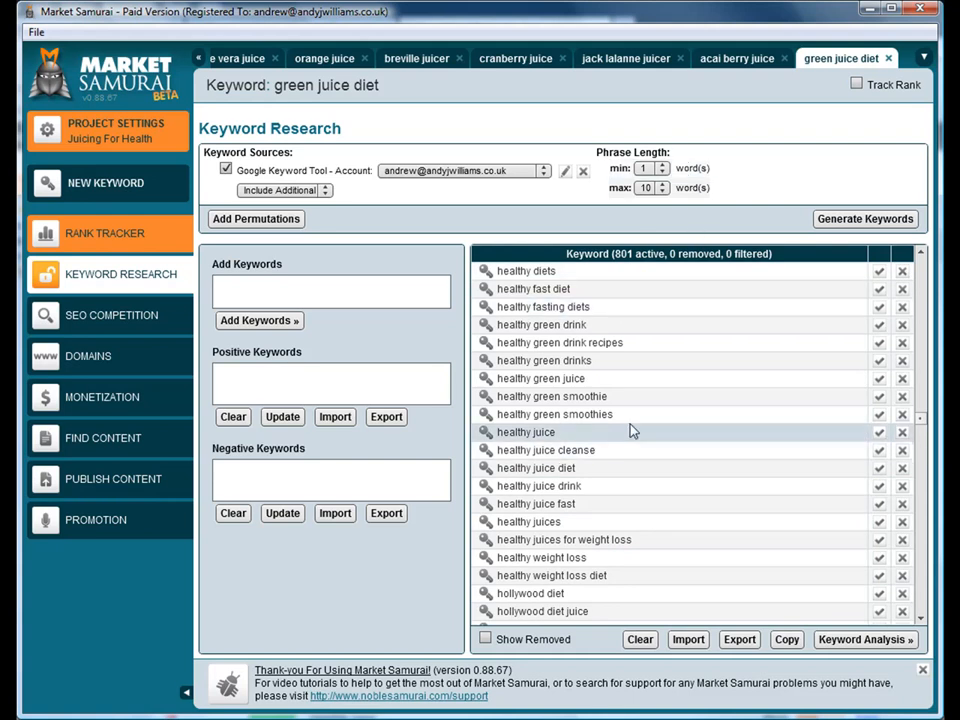
Step: Return to the "juicing" keyword's research results and sort them alphabetically by keyword
{"action": "left_click", "coordinate": [199, 59]}
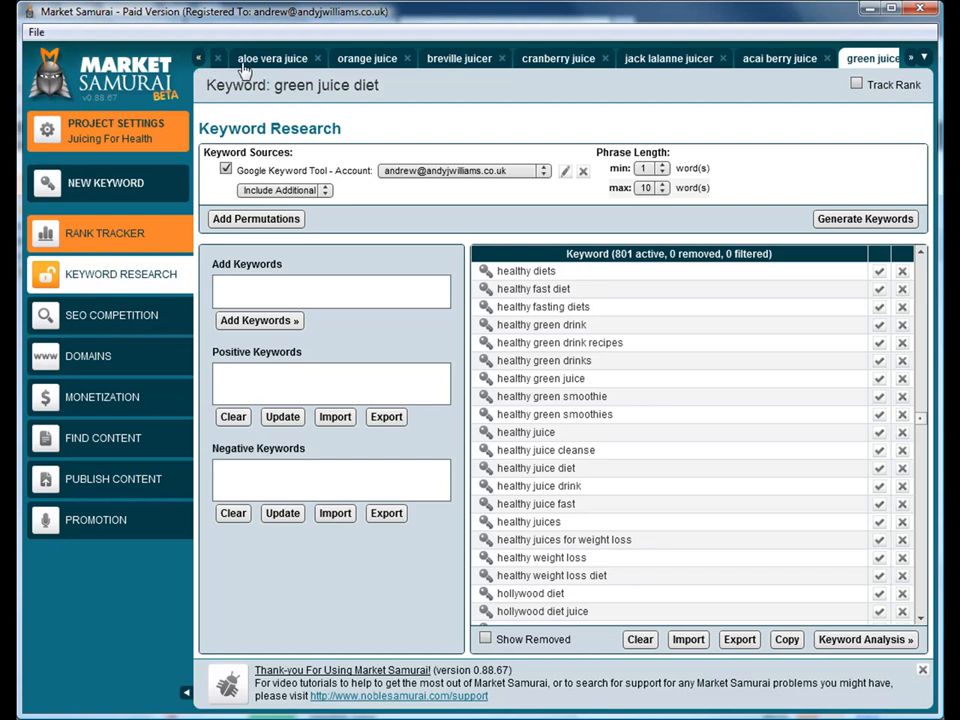
{"action": "left_click", "coordinate": [923, 59]}
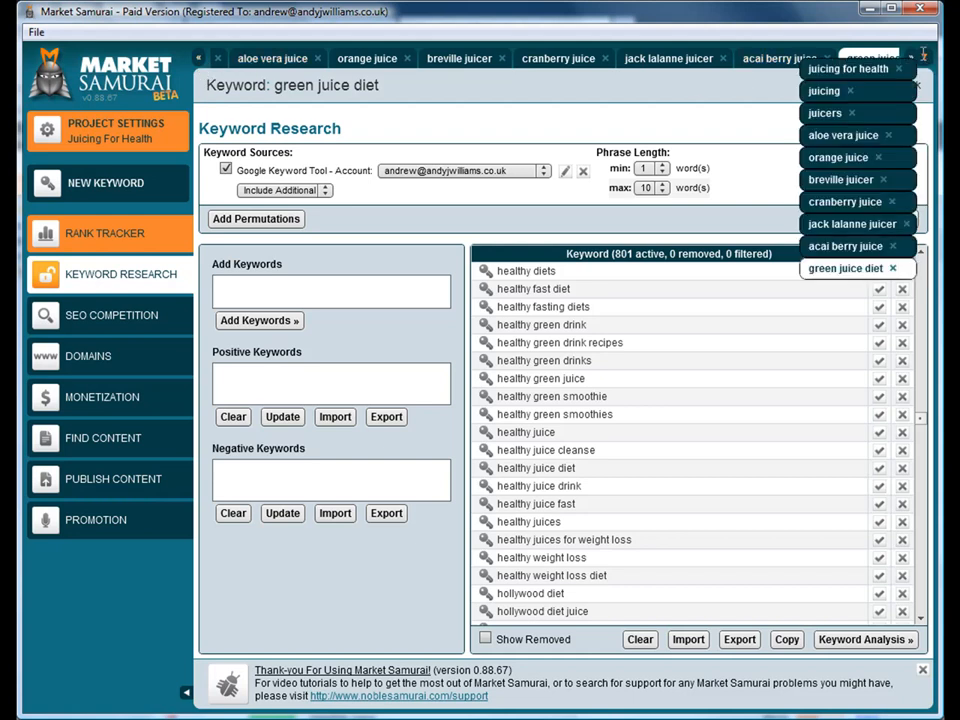
{"action": "left_click", "coordinate": [819, 93]}
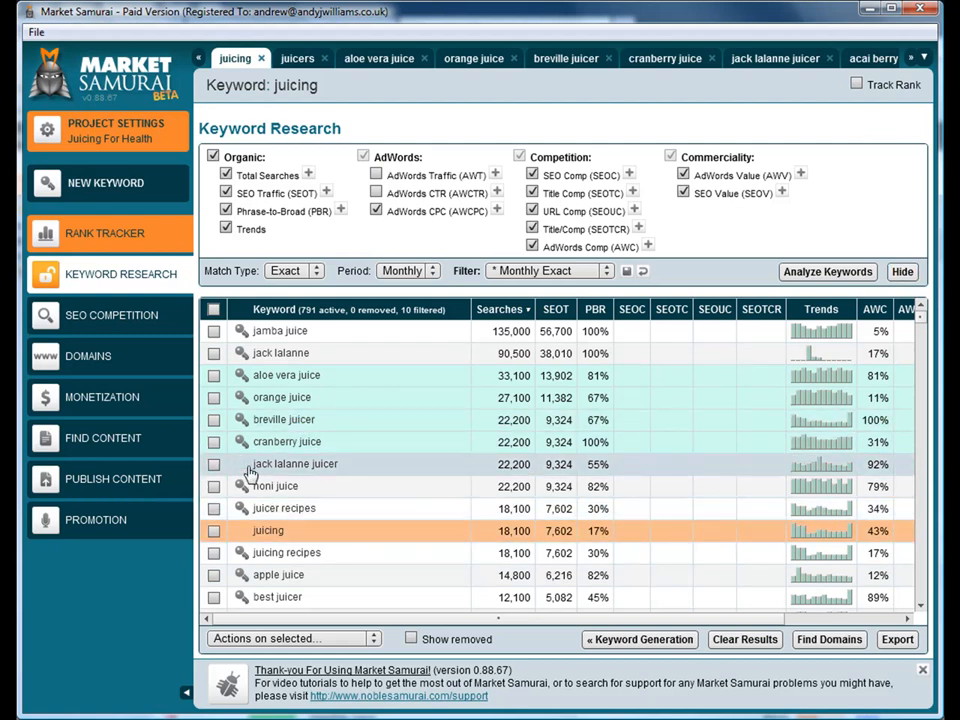
{"action": "scroll", "coordinate": [748, 495], "scroll_direction": "down", "scroll_amount": 10}
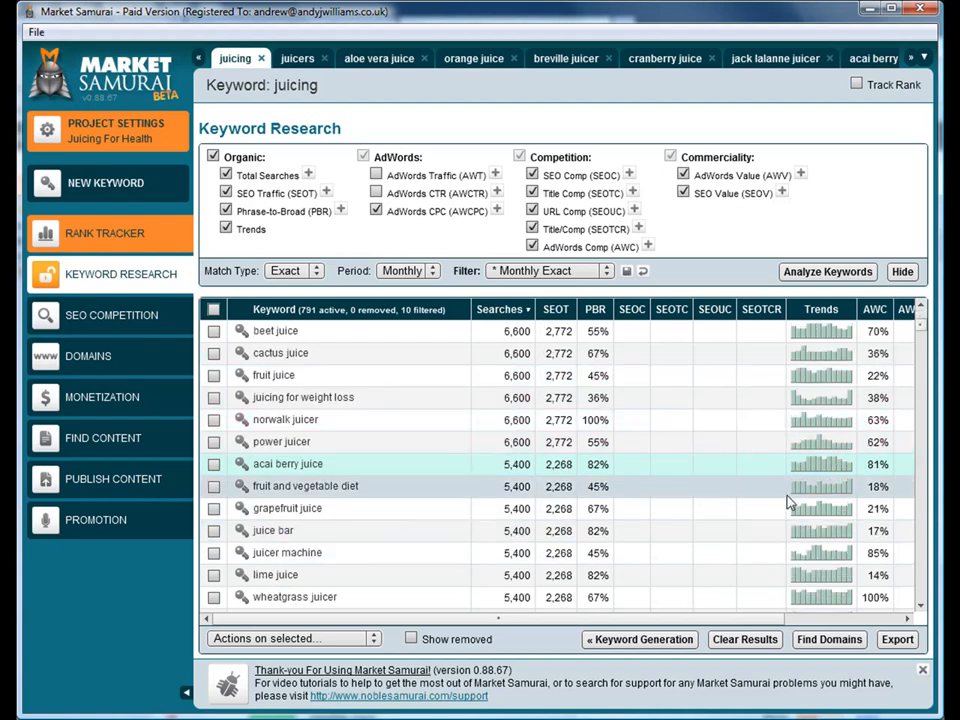
{"action": "left_click", "coordinate": [925, 537]}
{"action": "left_click", "coordinate": [925, 537]}
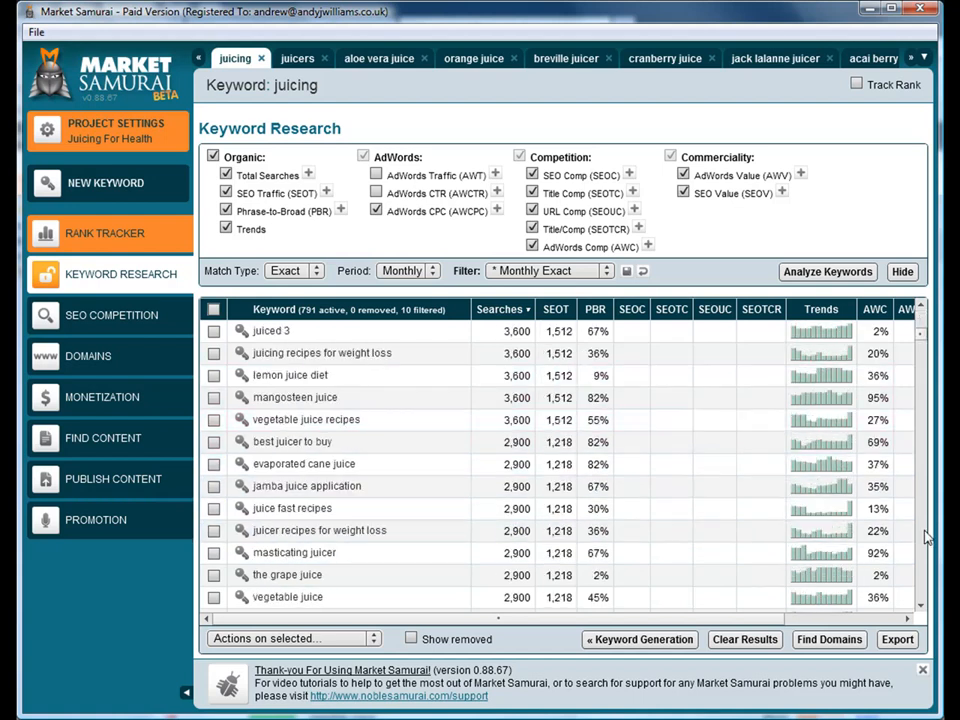
{"action": "left_click", "coordinate": [925, 537]}
{"action": "left_click", "coordinate": [343, 311]}
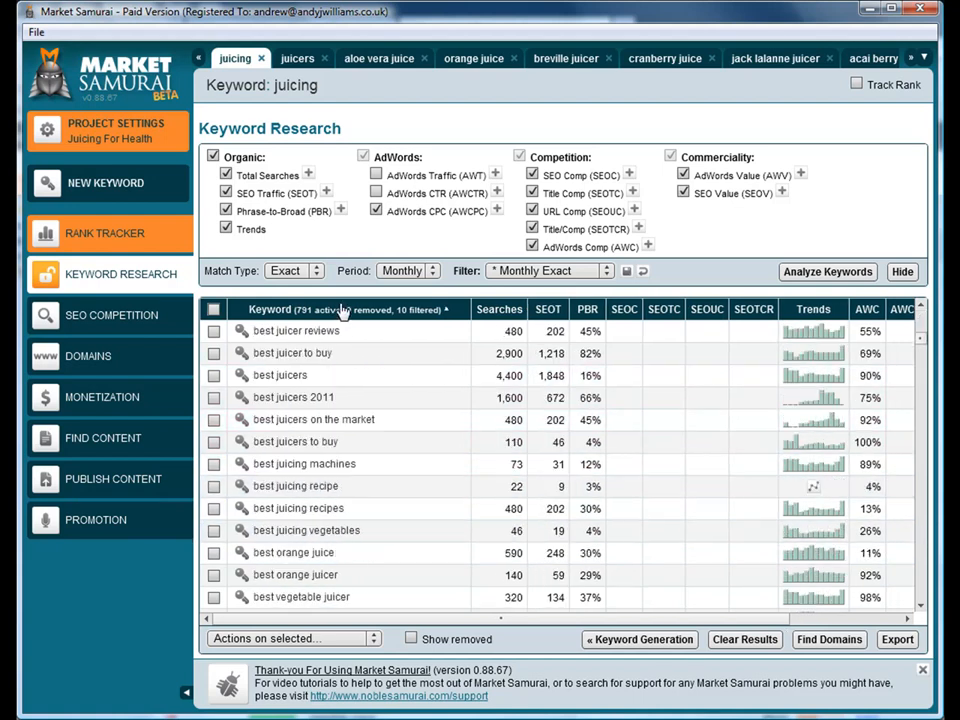
Step: Look through the alphabetical "juicing" keyword list to find the phrases around "green juice diet"
{"action": "left_click", "coordinate": [922, 527]}
{"action": "left_click", "coordinate": [922, 527]}
{"action": "left_click", "coordinate": [922, 527]}
{"action": "left_click", "coordinate": [922, 527]}
{"action": "left_click", "coordinate": [922, 527]}
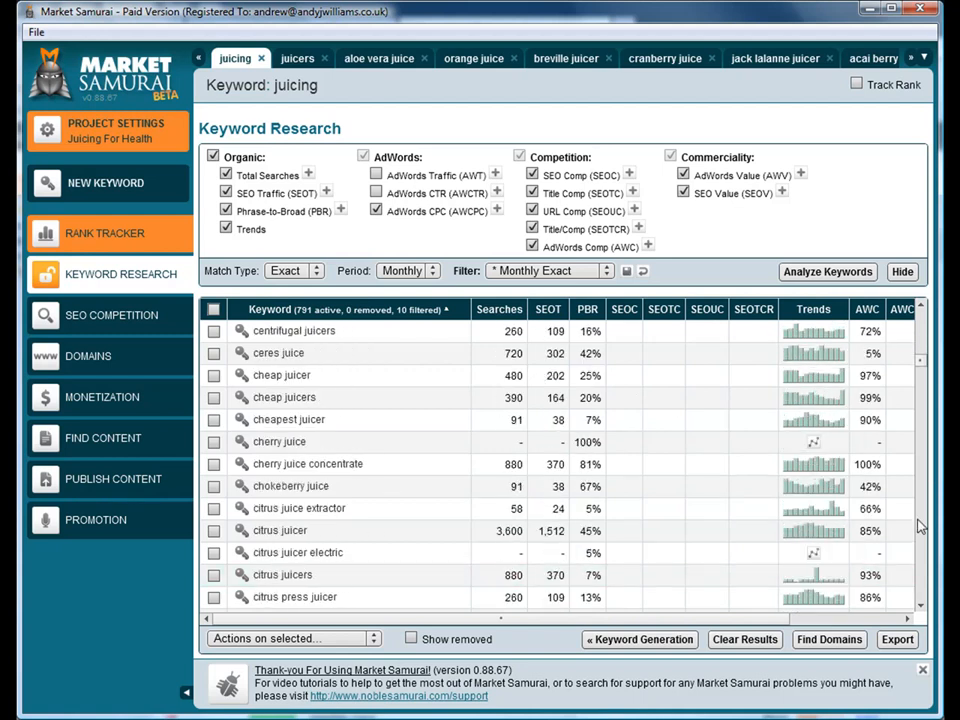
{"action": "left_click", "coordinate": [922, 527]}
{"action": "left_click", "coordinate": [922, 527]}
{"action": "left_click", "coordinate": [922, 527]}
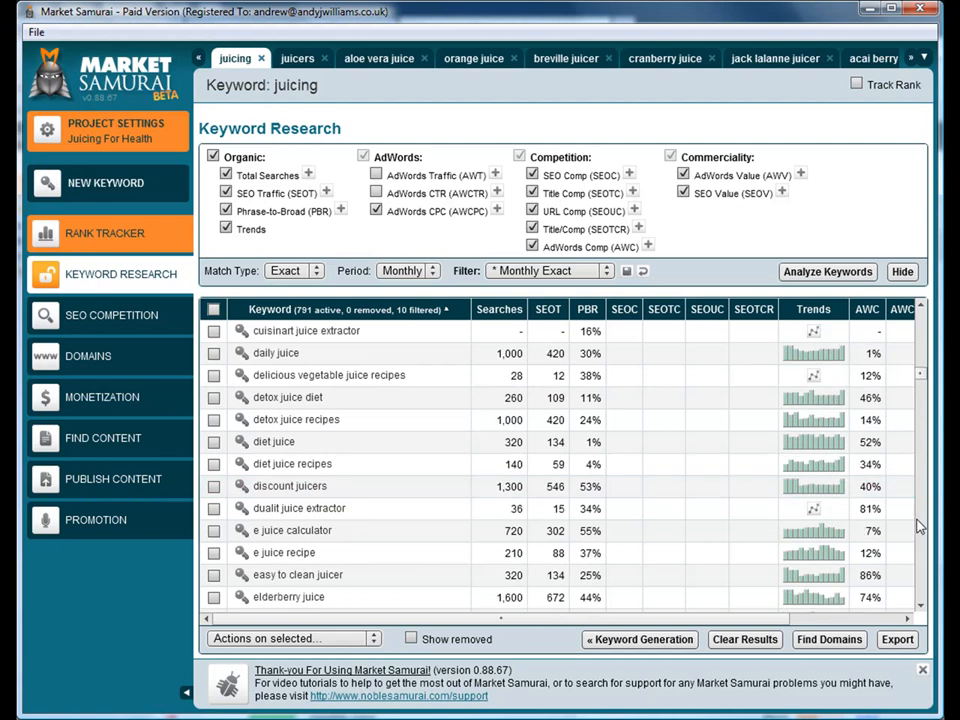
{"action": "left_click", "coordinate": [922, 527]}
{"action": "left_click", "coordinate": [922, 527]}
{"action": "left_click", "coordinate": [922, 527]}
{"action": "left_click", "coordinate": [922, 527]}
{"action": "left_click", "coordinate": [922, 527]}
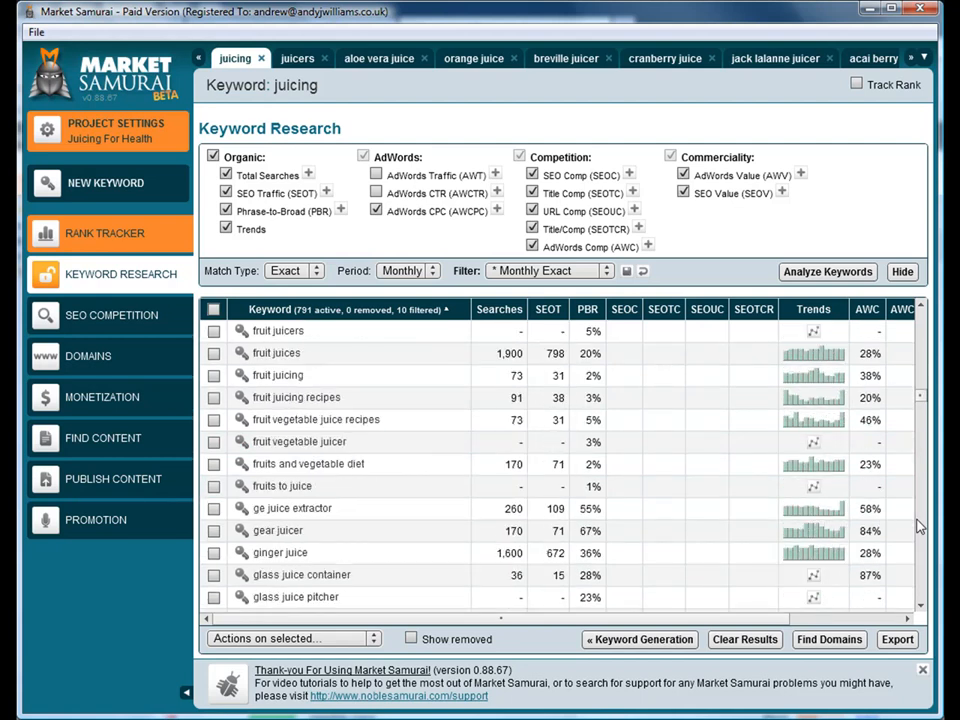
{"action": "left_click", "coordinate": [922, 527]}
{"action": "scroll", "coordinate": [855, 516], "scroll_direction": "down", "scroll_amount": 4}
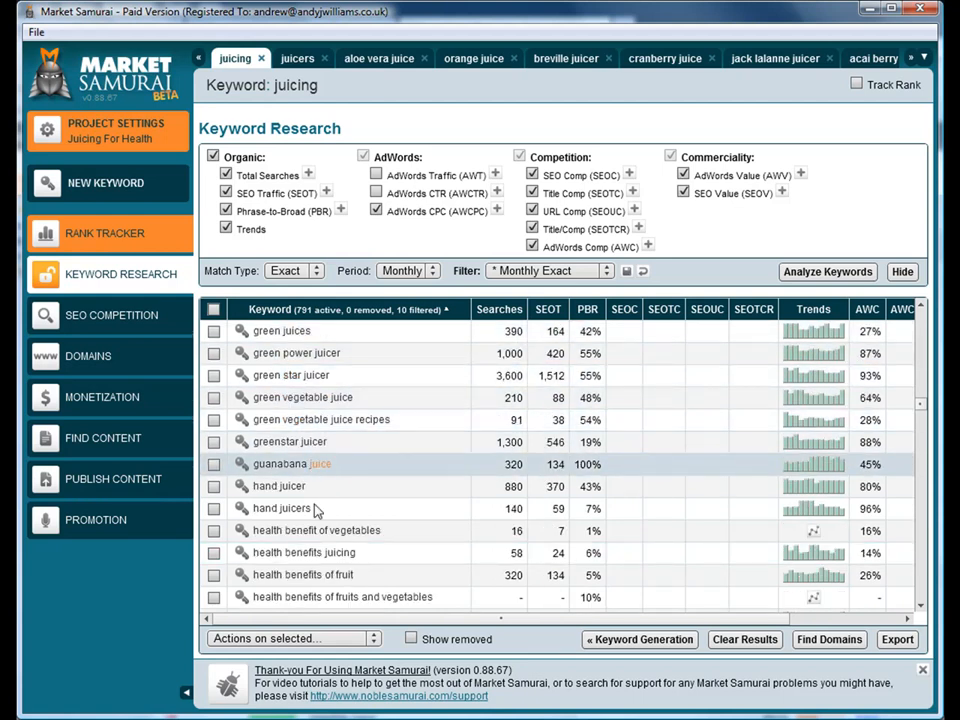
{"action": "scroll", "coordinate": [312, 345], "scroll_direction": "up", "scroll_amount": 2}
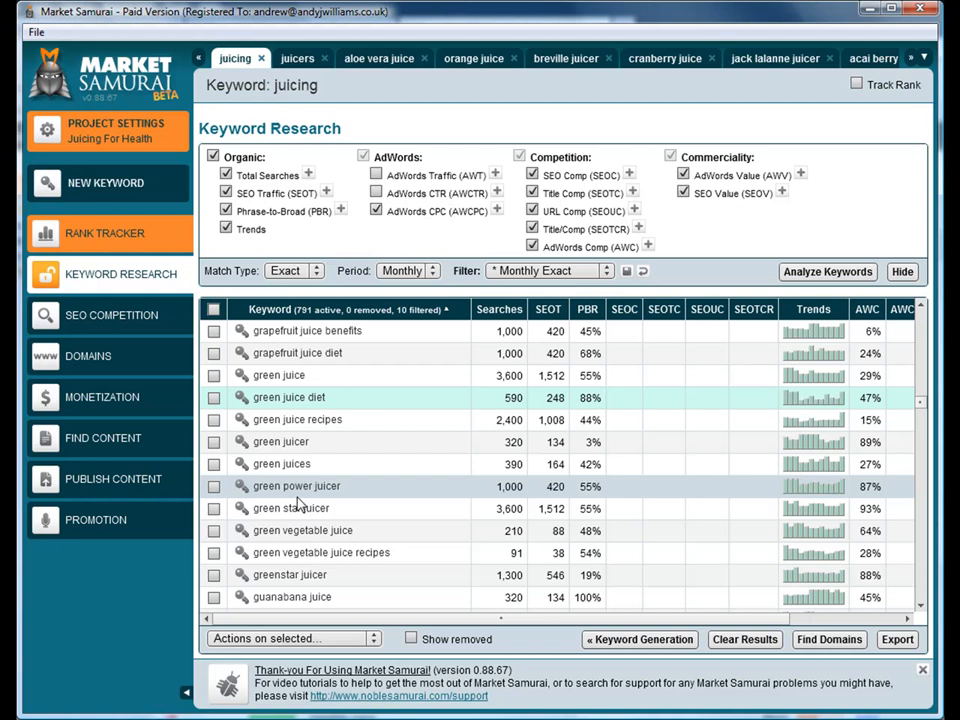
Step: Switch to the Google AdWords Keyword Tool and search for "juicing" with only the Exact match type enabled
{"action": "mouse_move", "coordinate": [546, 214]}
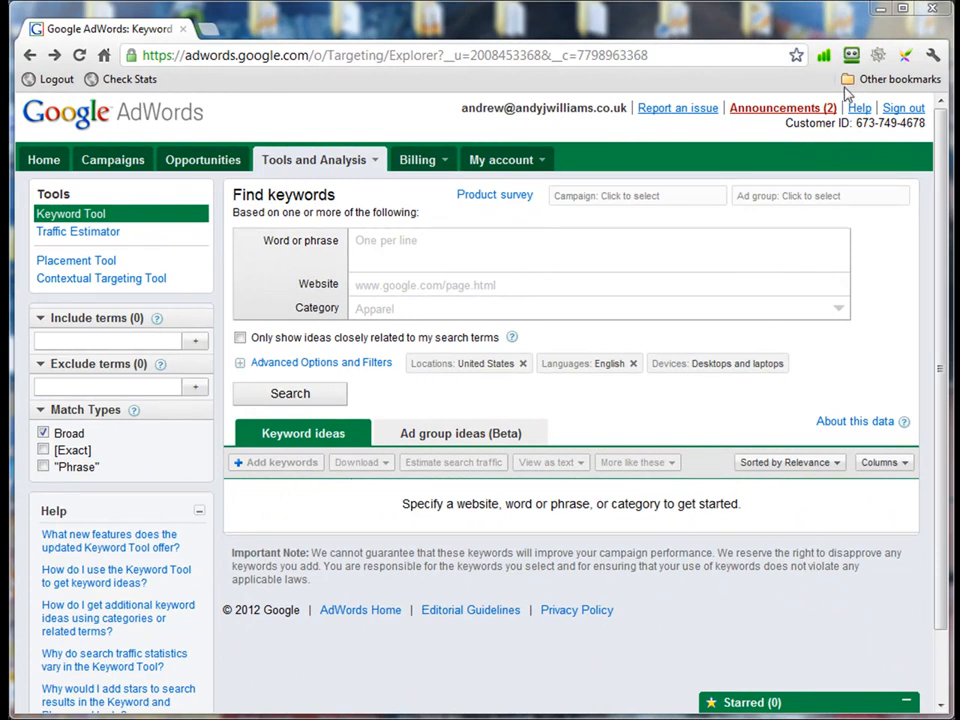
{"action": "left_click", "coordinate": [380, 248]}
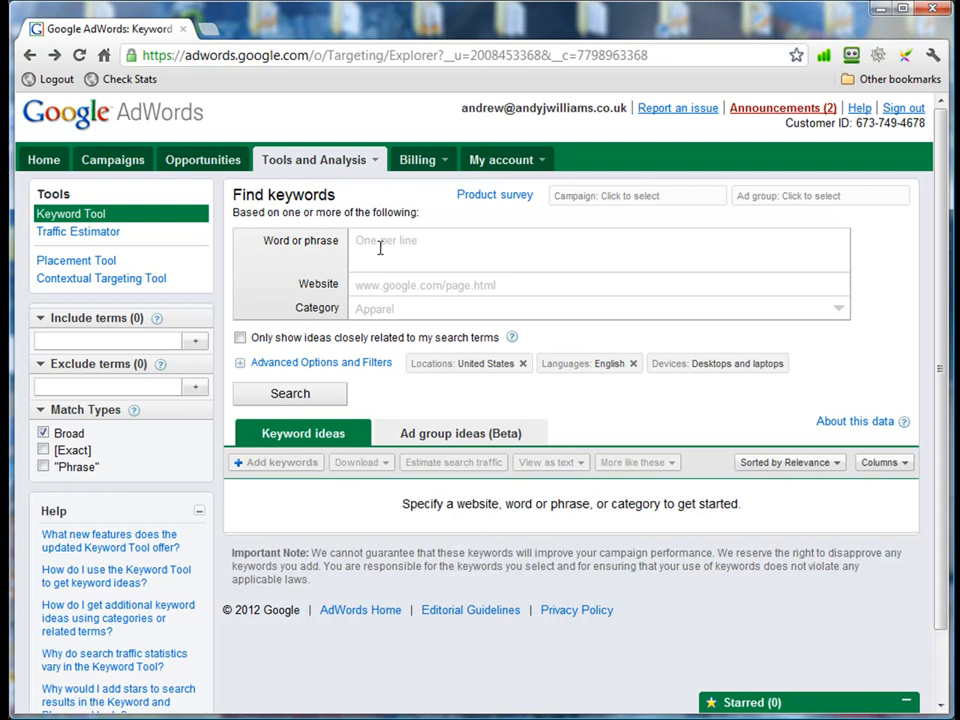
{"action": "type", "text": "juicing"}
{"action": "left_click", "coordinate": [43, 433]}
{"action": "left_click", "coordinate": [43, 451]}
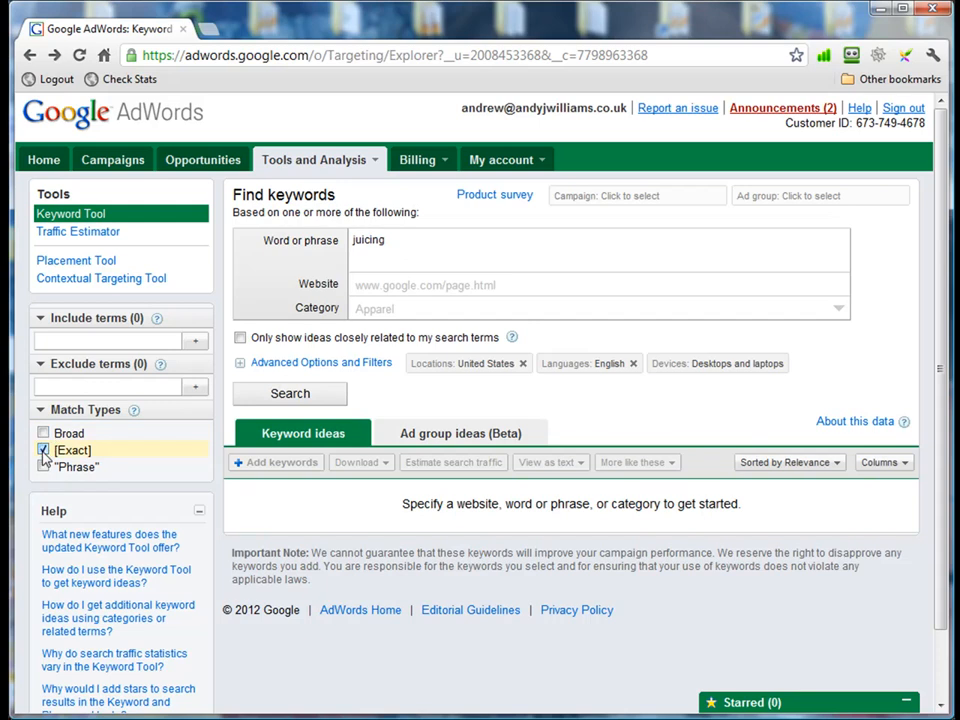
{"action": "left_click", "coordinate": [291, 397]}
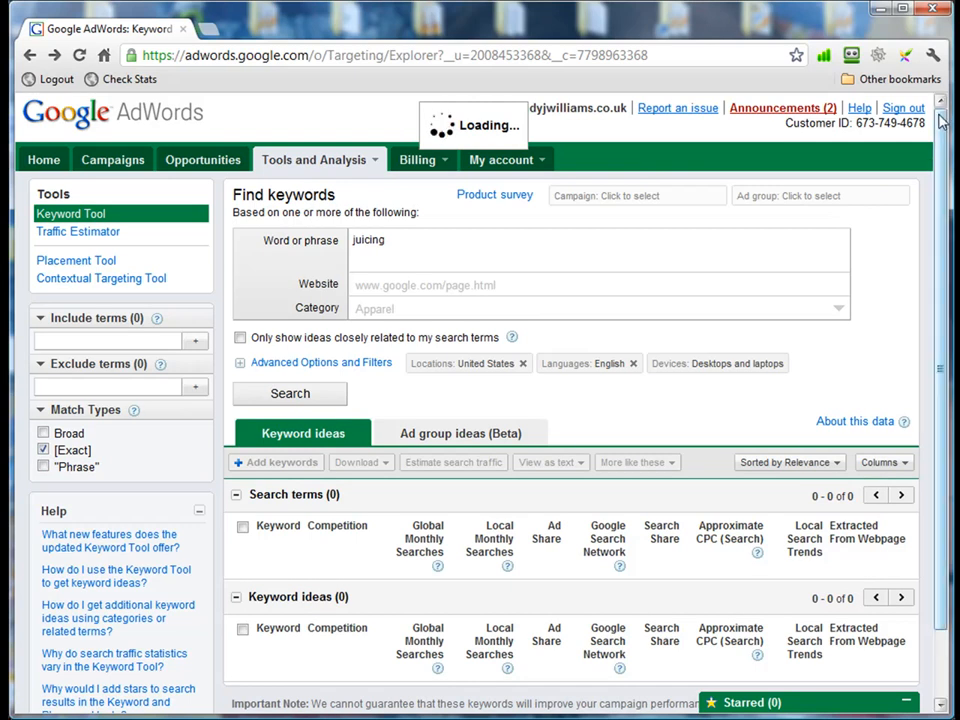
Step: Examine the search term and keyword ideas returned for "juicing", including the list's paging options
{"action": "left_click_drag", "start_coordinate": [939, 123], "coordinate": [940, 178]}
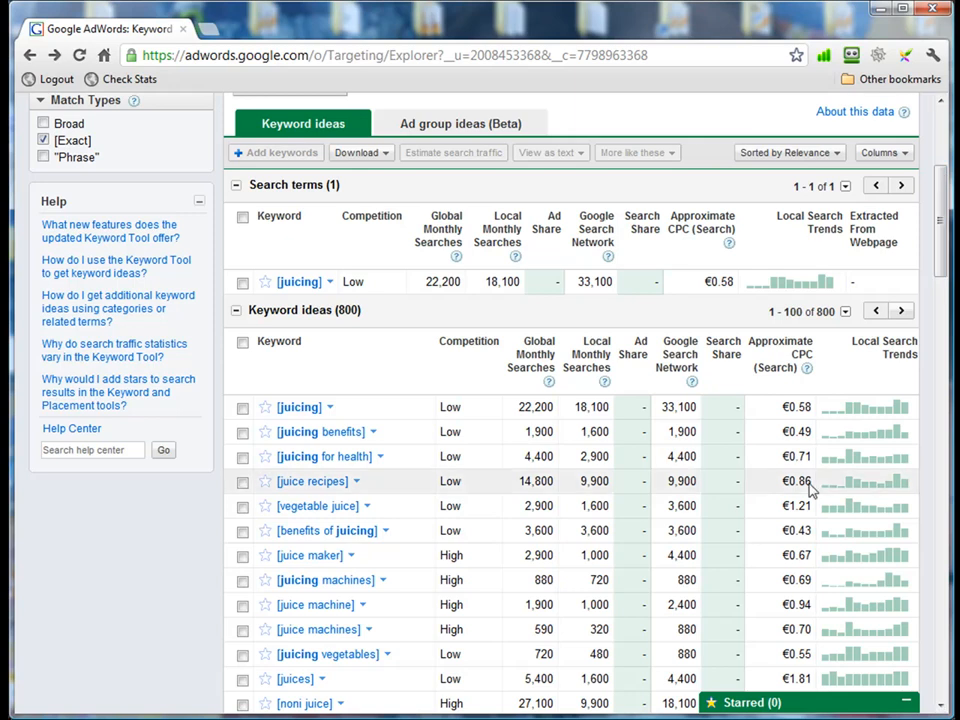
{"action": "left_click_drag", "start_coordinate": [938, 182], "coordinate": [924, 143]}
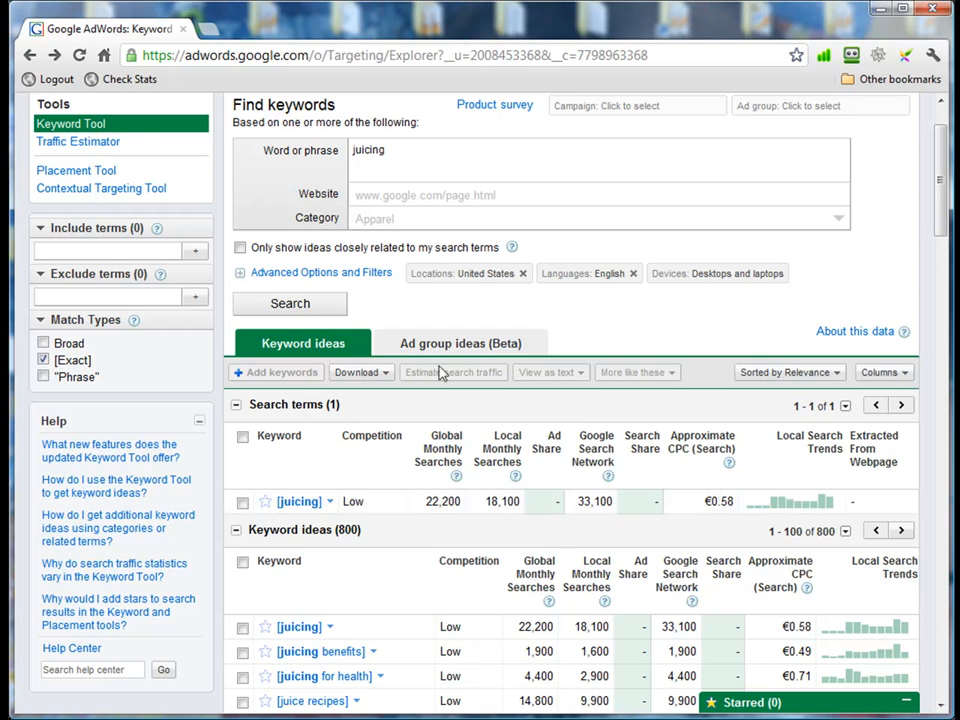
{"action": "scroll", "coordinate": [438, 372], "scroll_direction": "up", "scroll_amount": 2}
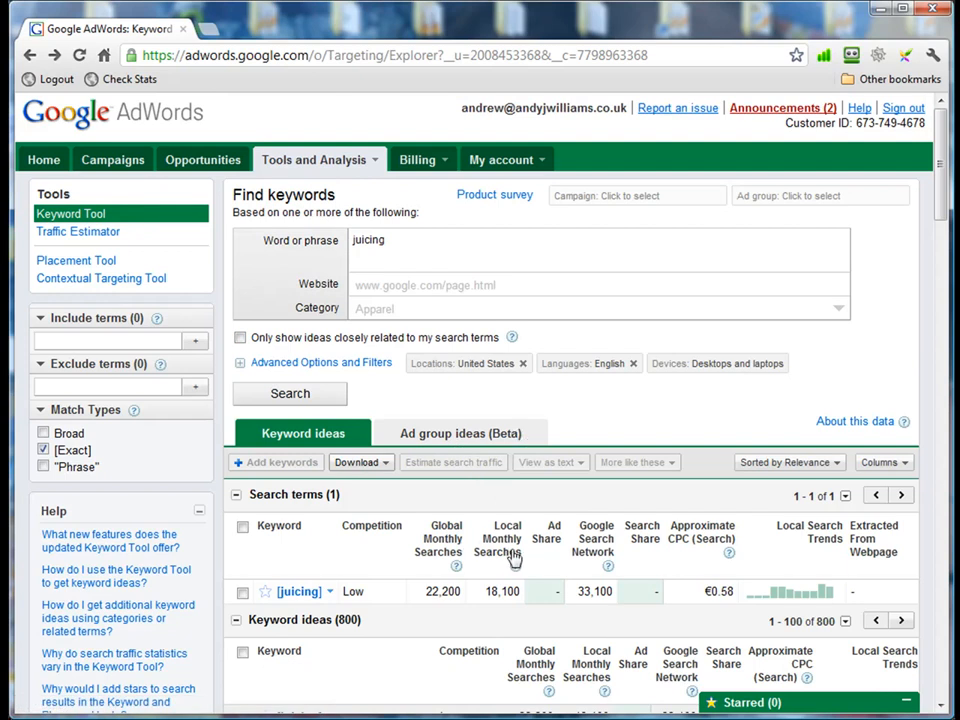
{"action": "scroll", "coordinate": [477, 555], "scroll_direction": "down", "scroll_amount": 5}
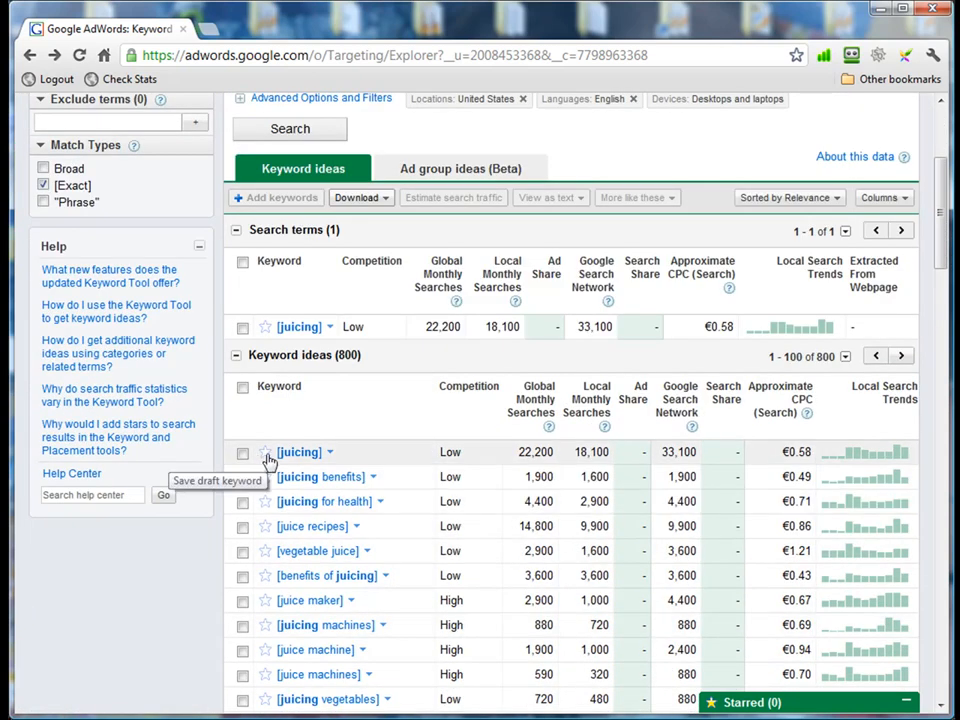
{"action": "left_click", "coordinate": [845, 357]}
{"action": "left_click", "coordinate": [845, 359]}
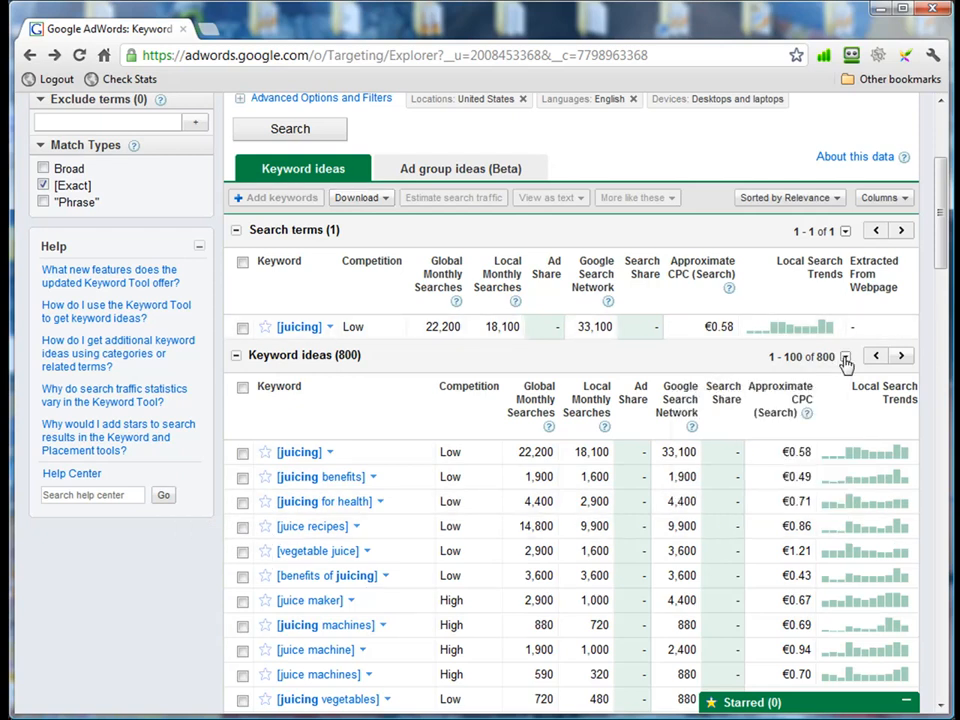
Step: Check the file formats offered for downloading all search results and cancel the download
{"action": "left_click", "coordinate": [380, 201]}
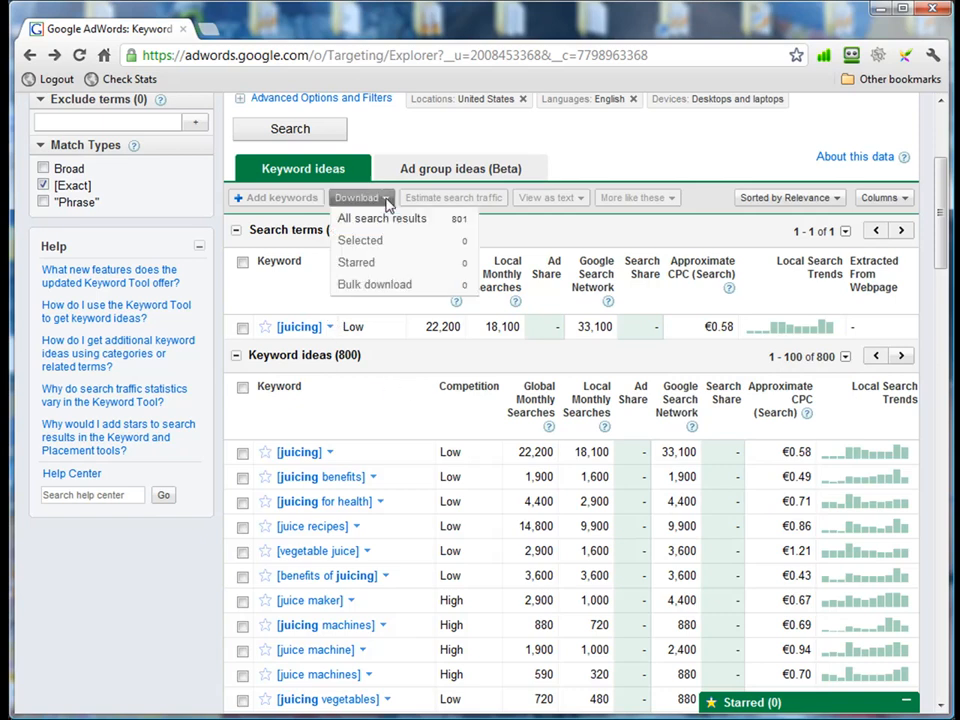
{"action": "left_click", "coordinate": [456, 225]}
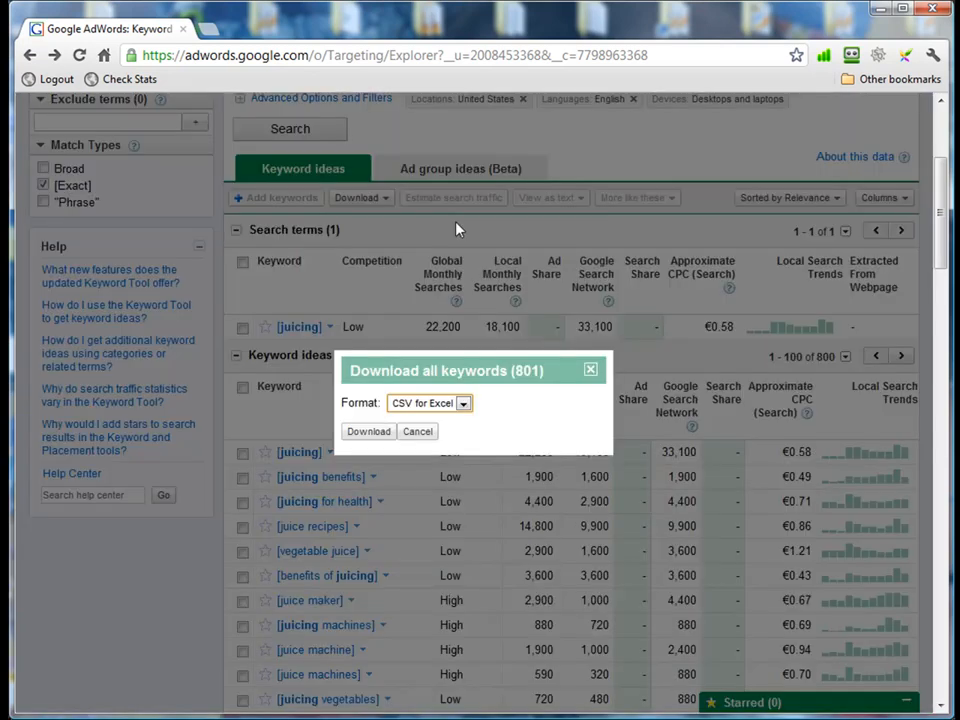
{"action": "left_click", "coordinate": [462, 403]}
{"action": "left_click", "coordinate": [446, 418]}
{"action": "left_click", "coordinate": [418, 431]}
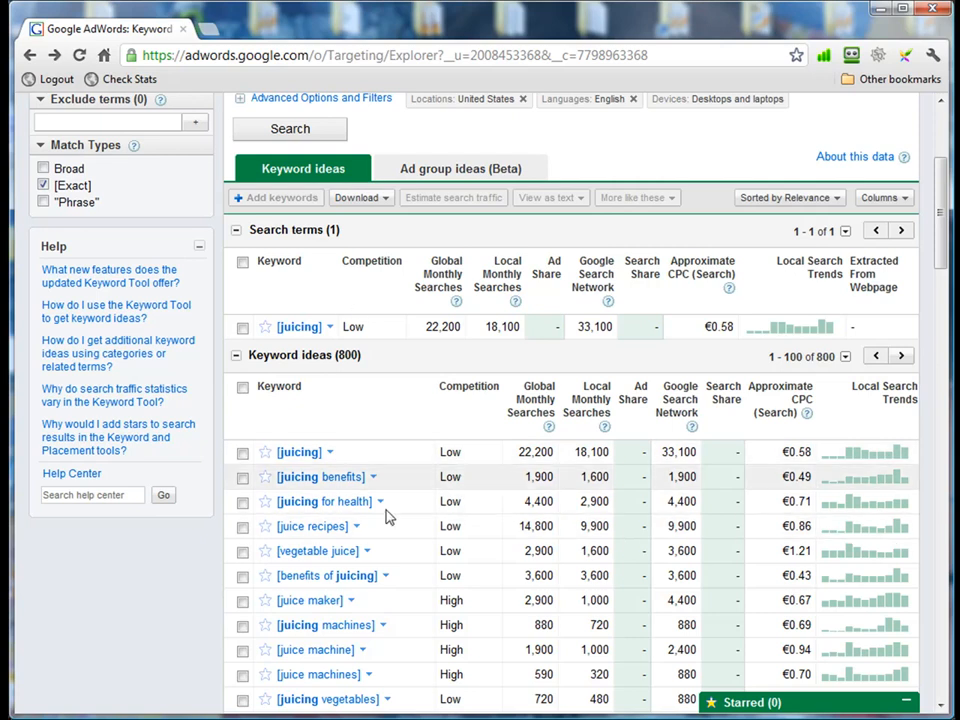
{"action": "scroll", "coordinate": [399, 495], "scroll_direction": "up", "scroll_amount": 3}
{"action": "scroll", "coordinate": [452, 318], "scroll_direction": "down", "scroll_amount": 4}
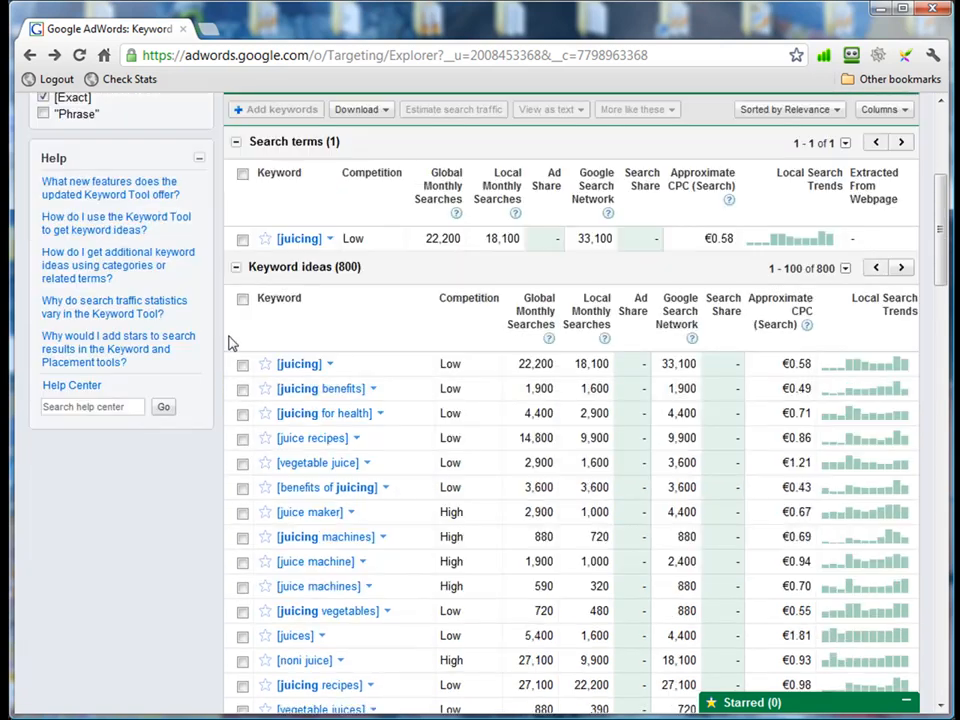
{"action": "scroll", "coordinate": [375, 388], "scroll_direction": "up", "scroll_amount": 3}
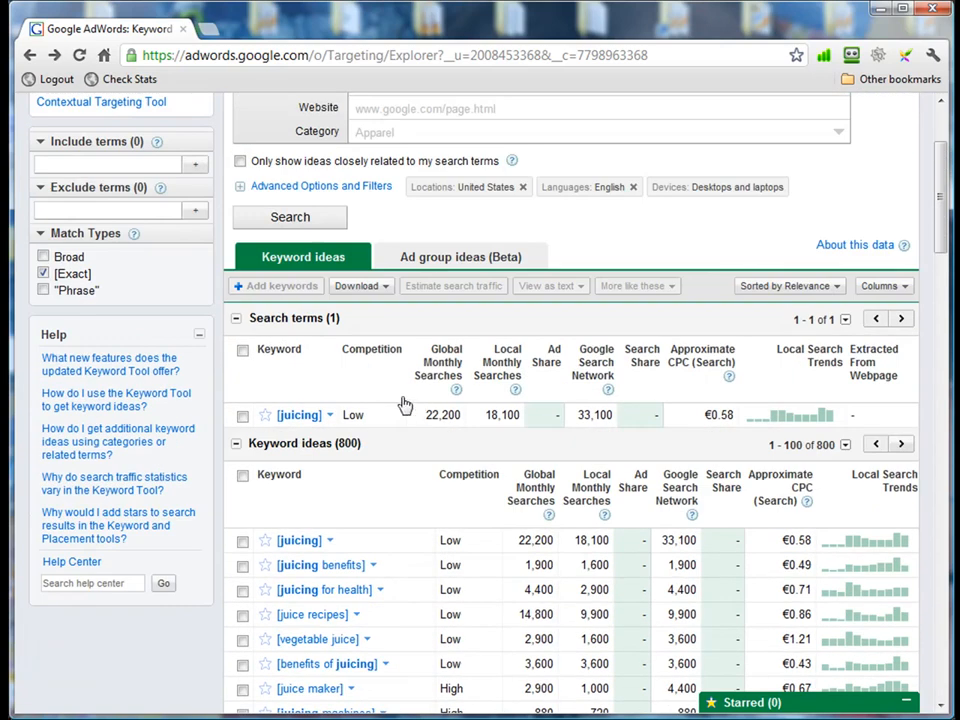
{"action": "scroll", "coordinate": [405, 401], "scroll_direction": "down", "scroll_amount": 1}
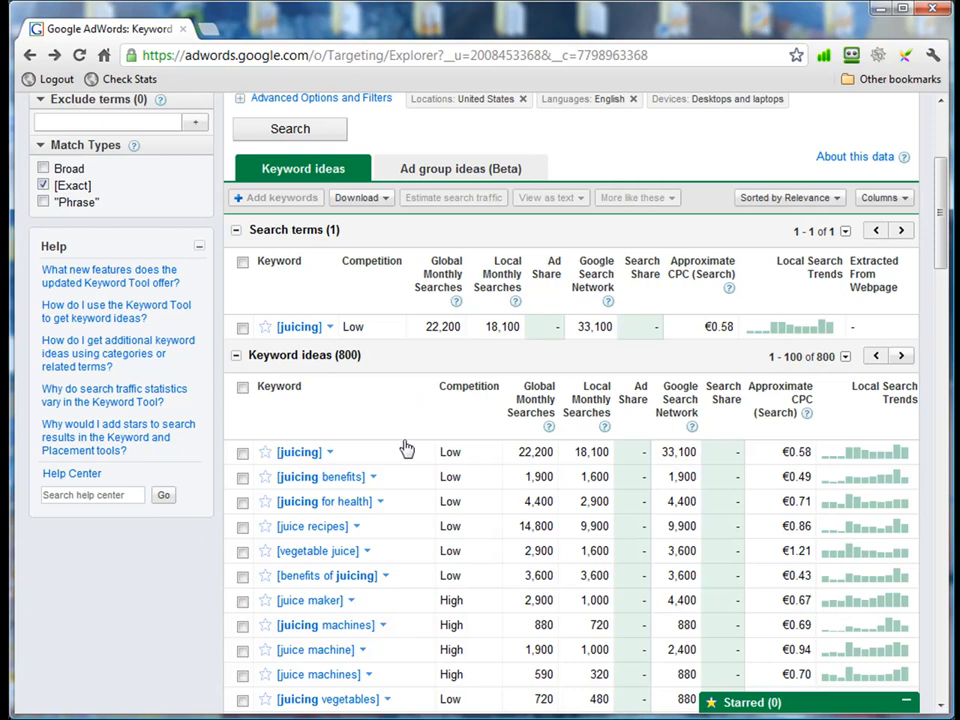
Step: Search for exact-match keyword ideas for "juicing for" and look through the first page of the returned list
{"action": "scroll", "coordinate": [381, 446], "scroll_direction": "up", "scroll_amount": 3}
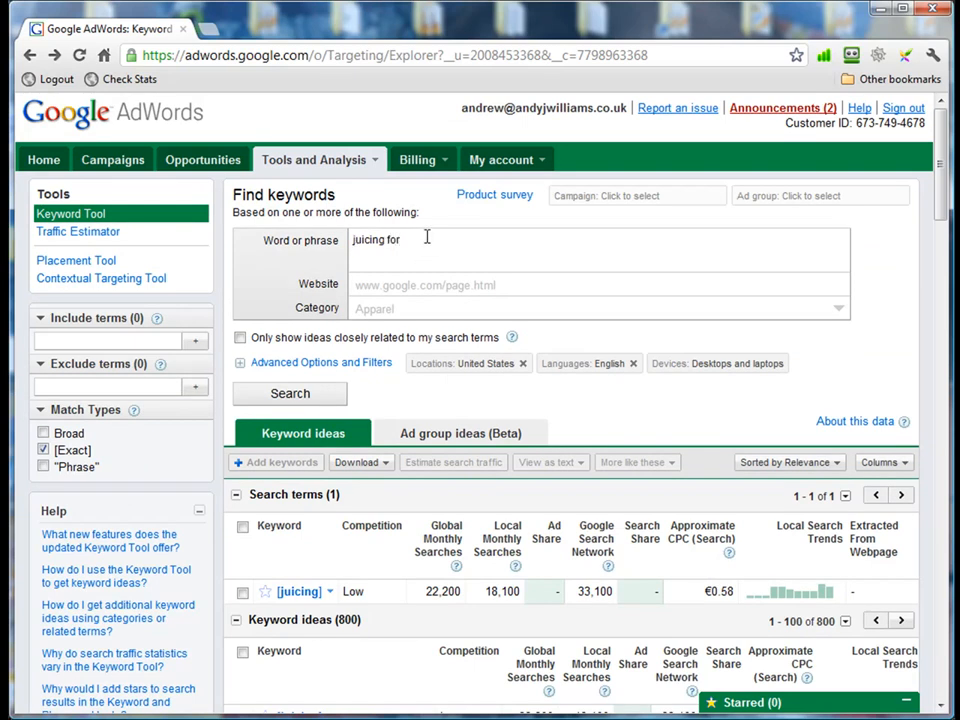
{"action": "left_click", "coordinate": [276, 402]}
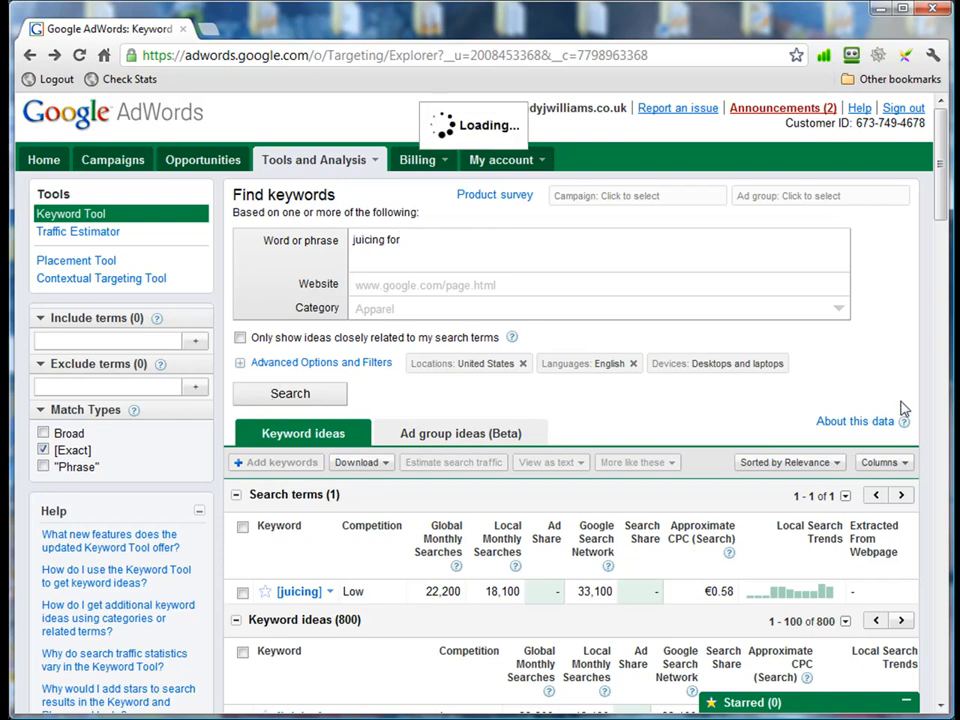
{"action": "left_click_drag", "start_coordinate": [941, 189], "coordinate": [941, 382]}
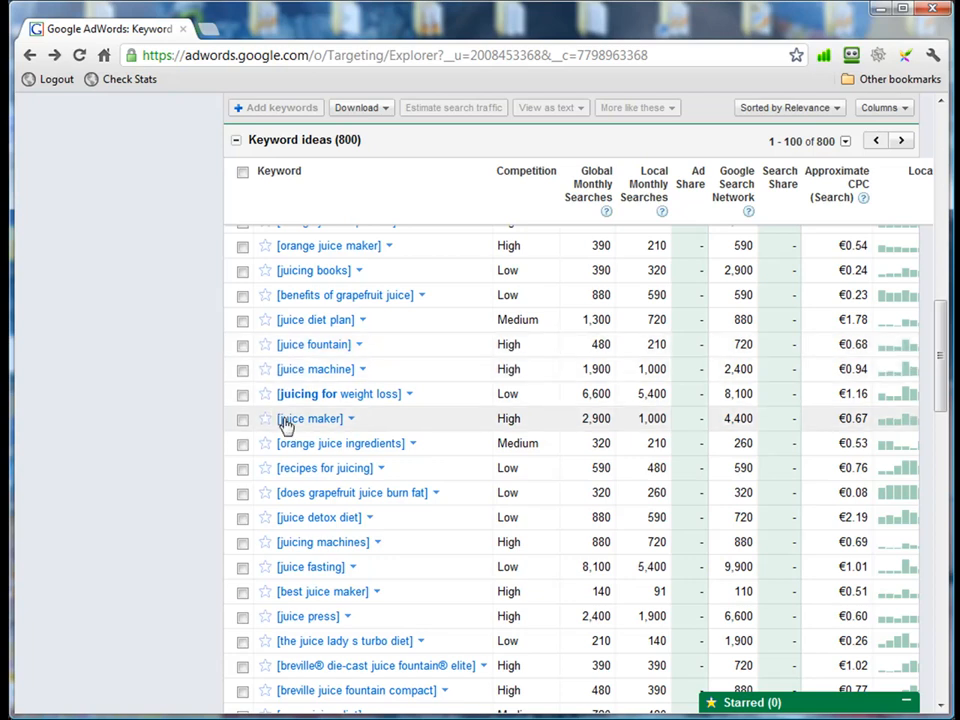
{"action": "scroll", "coordinate": [258, 510], "scroll_direction": "down", "scroll_amount": 2}
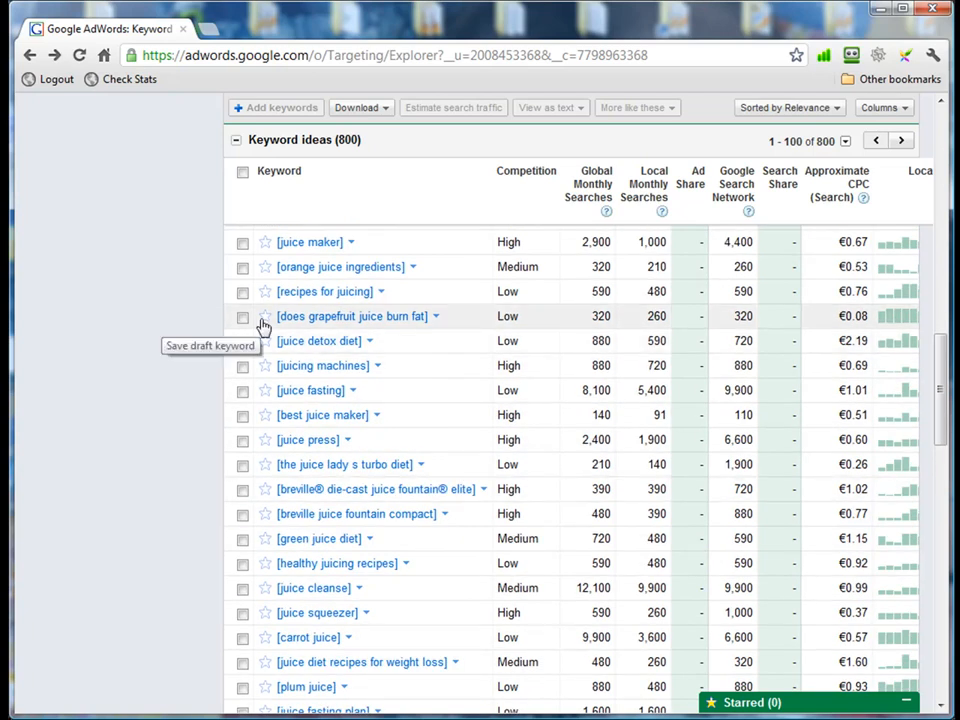
{"action": "scroll", "coordinate": [197, 415], "scroll_direction": "down", "scroll_amount": 3}
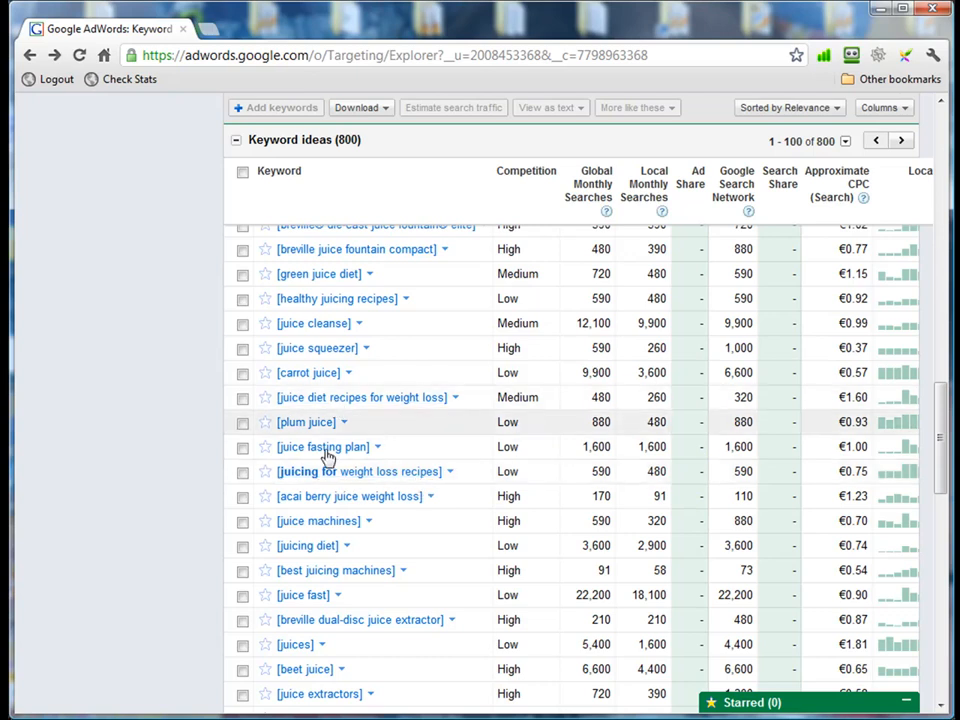
{"action": "scroll", "coordinate": [122, 514], "scroll_direction": "down", "scroll_amount": 4}
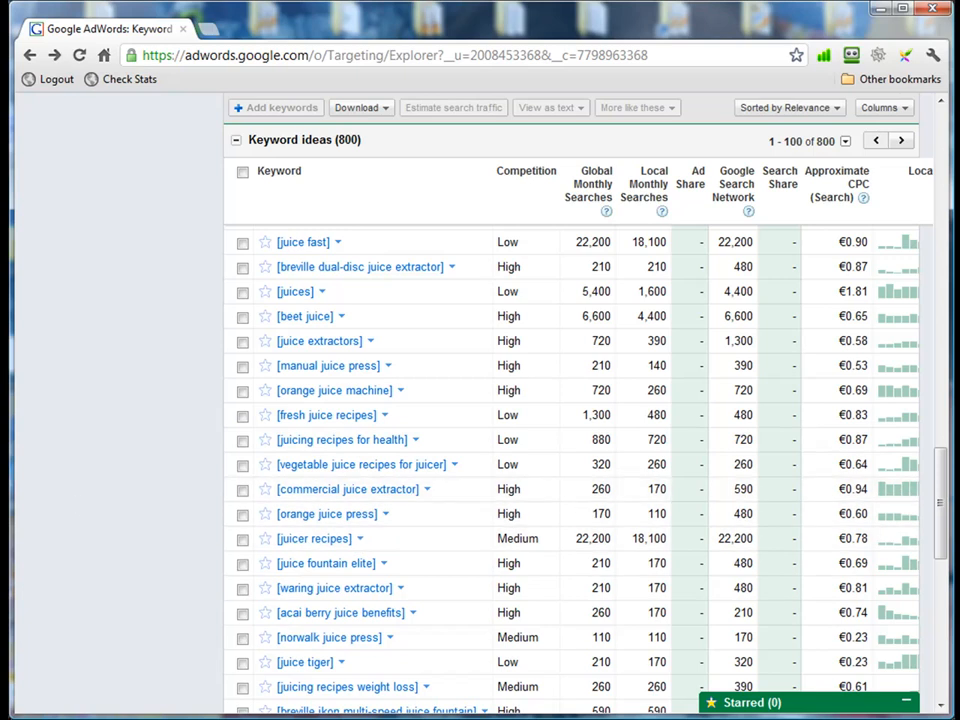
{"action": "scroll", "coordinate": [115, 497], "scroll_direction": "up", "scroll_amount": 15}
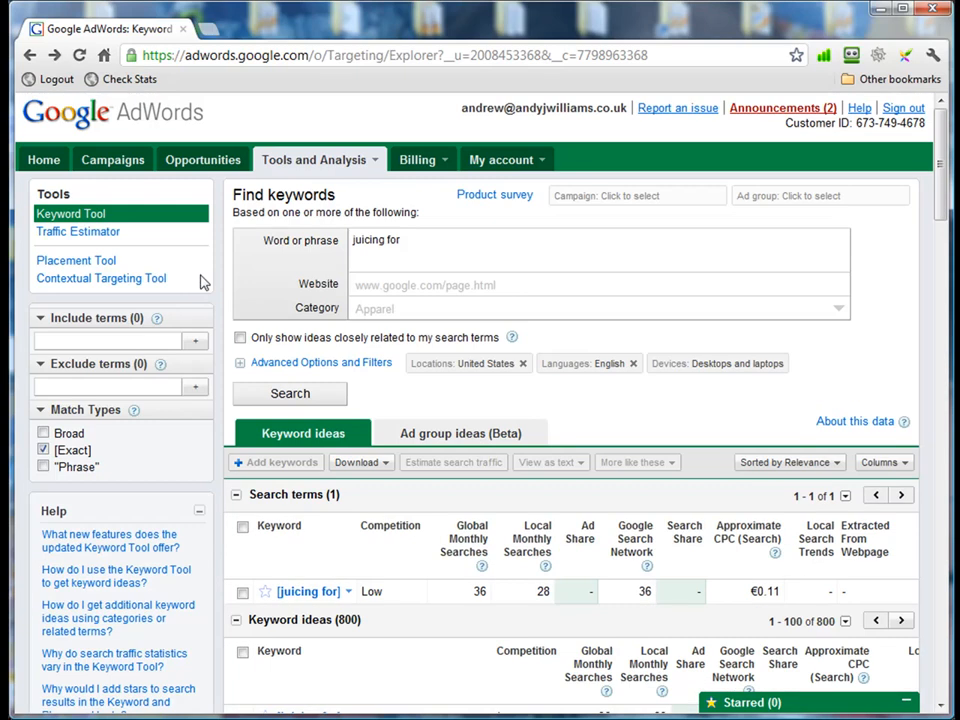
Step: Repeat the "juicing for" search, restricted to ideas closely related to the search term
{"action": "left_click", "coordinate": [241, 339]}
{"action": "left_click_drag", "start_coordinate": [352, 240], "coordinate": [414, 236]}
{"action": "left_click", "coordinate": [315, 395]}
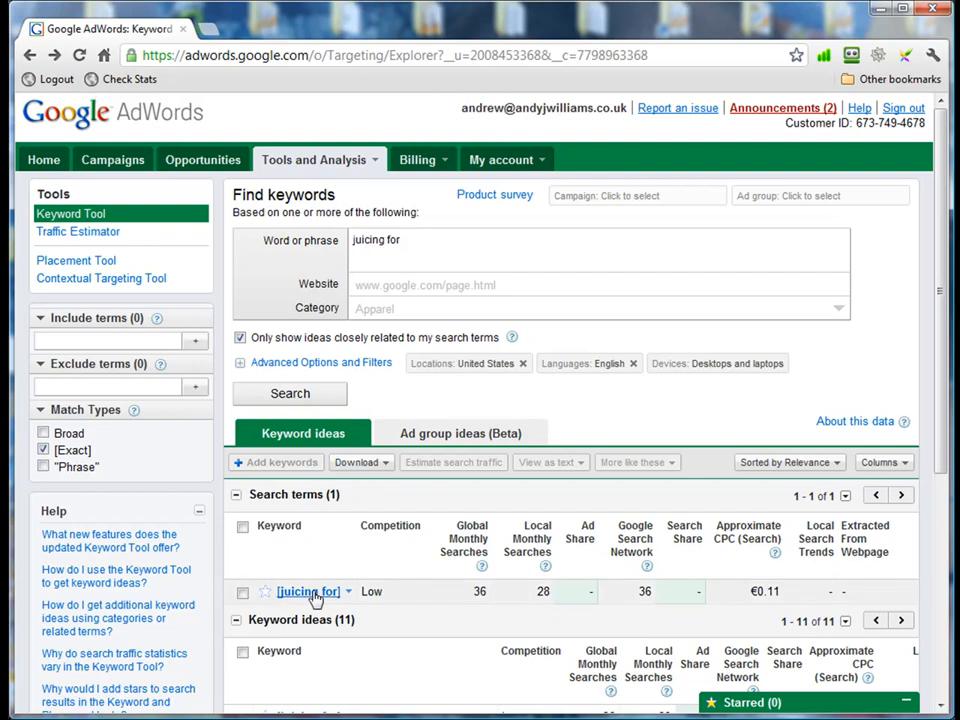
Step: Examine the closely related keyword ideas for "juicing for" along with the search phrase and filters used
{"action": "scroll", "coordinate": [303, 582], "scroll_direction": "down", "scroll_amount": 3}
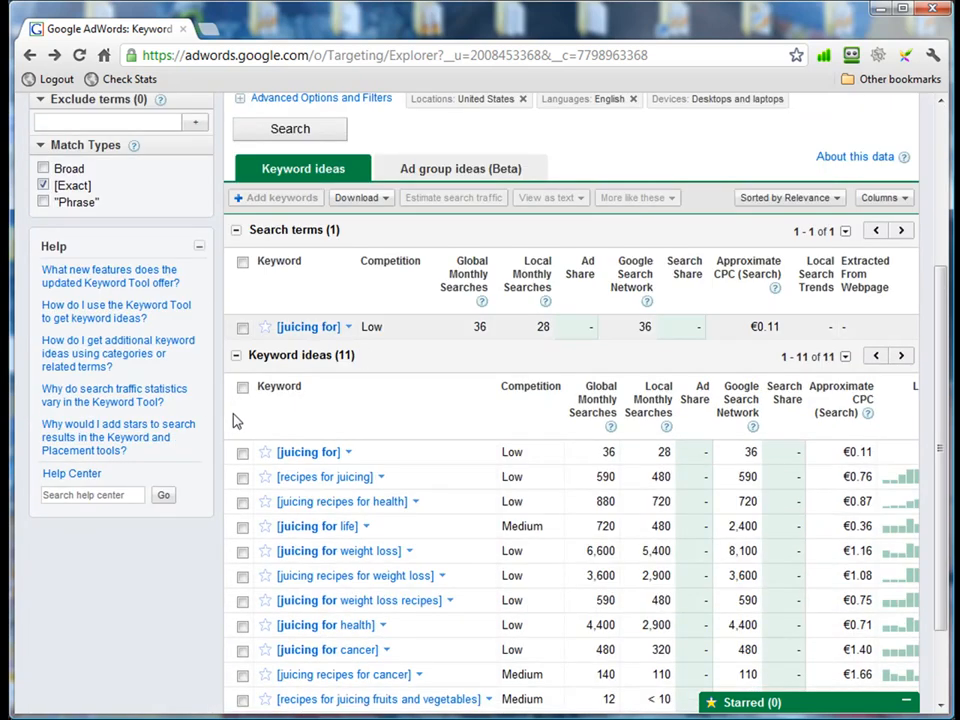
{"action": "scroll", "coordinate": [311, 424], "scroll_direction": "down", "scroll_amount": 1}
{"action": "scroll", "coordinate": [300, 405], "scroll_direction": "down", "scroll_amount": 1}
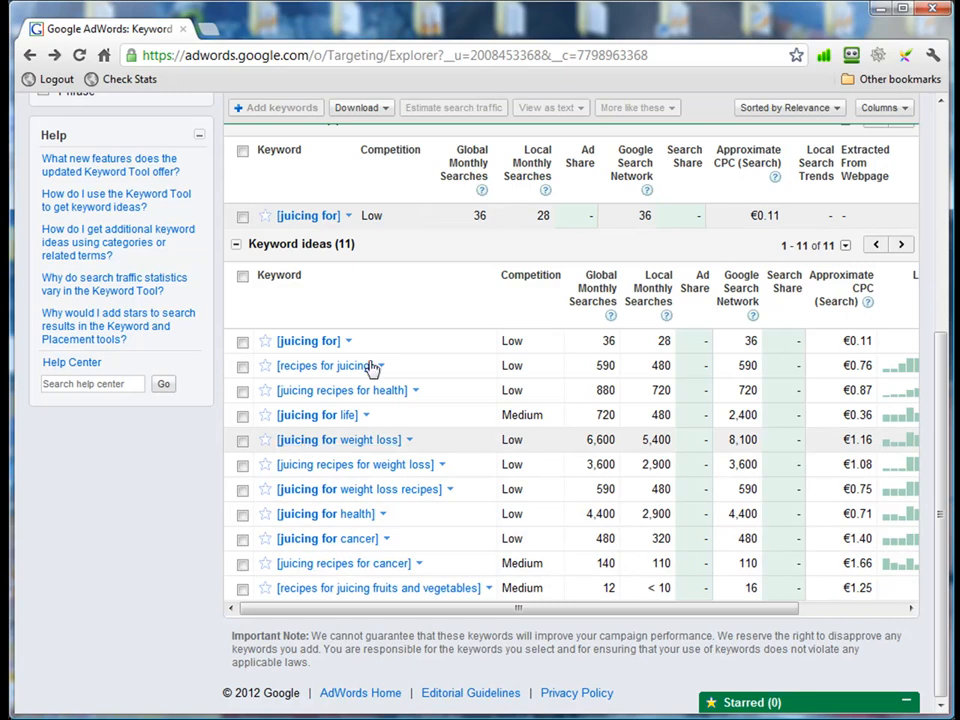
{"action": "scroll", "coordinate": [380, 347], "scroll_direction": "up", "scroll_amount": 4}
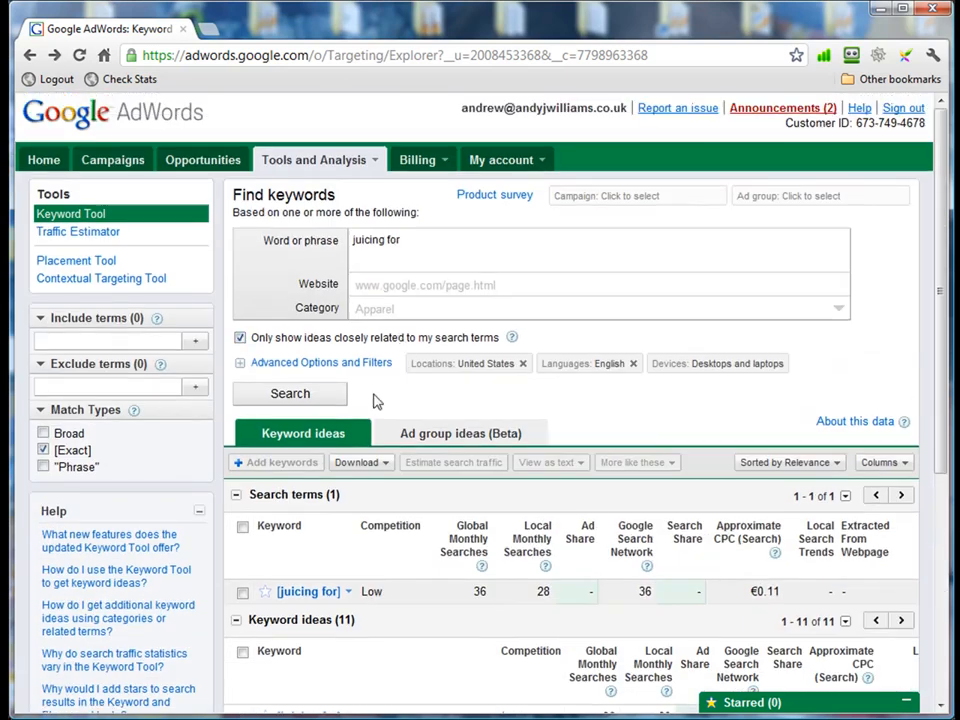
{"action": "scroll", "coordinate": [385, 350], "scroll_direction": "down", "scroll_amount": 4}
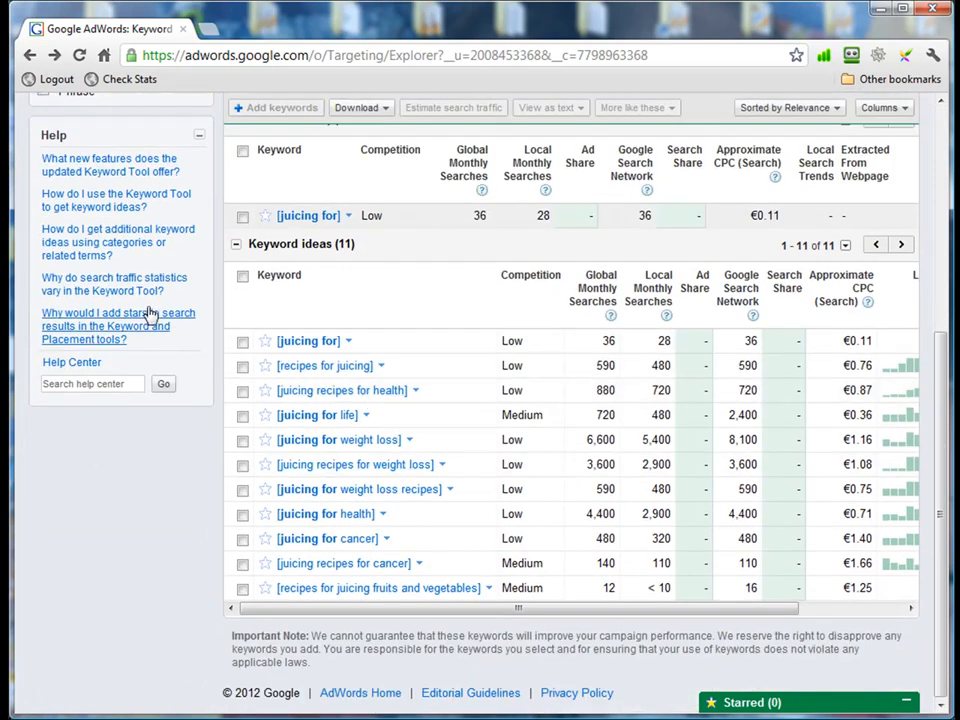
{"action": "scroll", "coordinate": [358, 349], "scroll_direction": "up", "scroll_amount": 4}
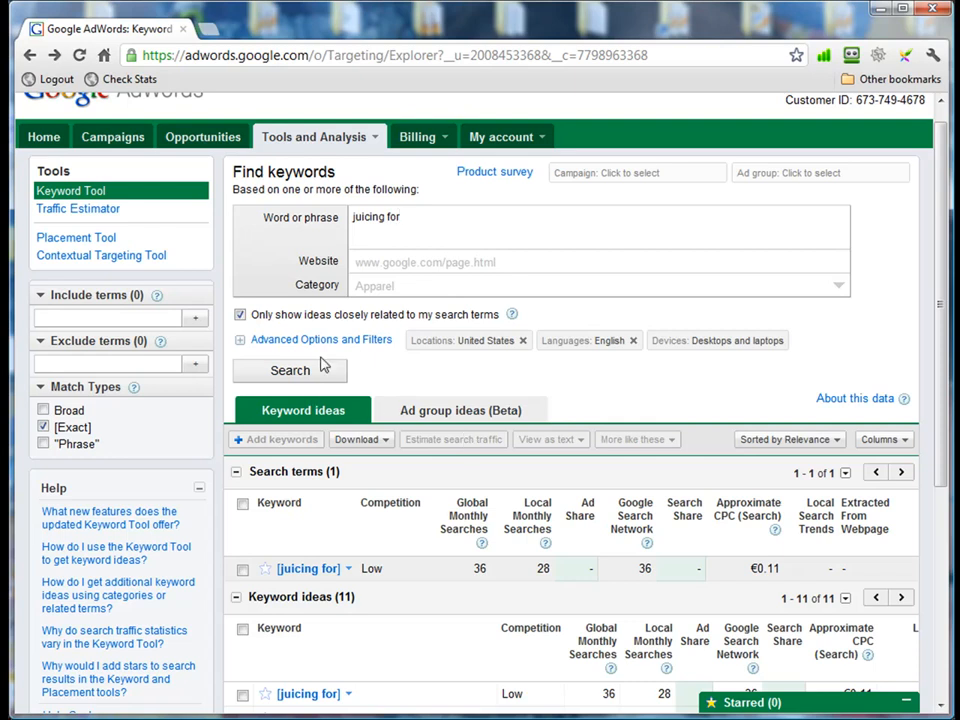
{"action": "left_click_drag", "start_coordinate": [352, 216], "coordinate": [402, 215]}
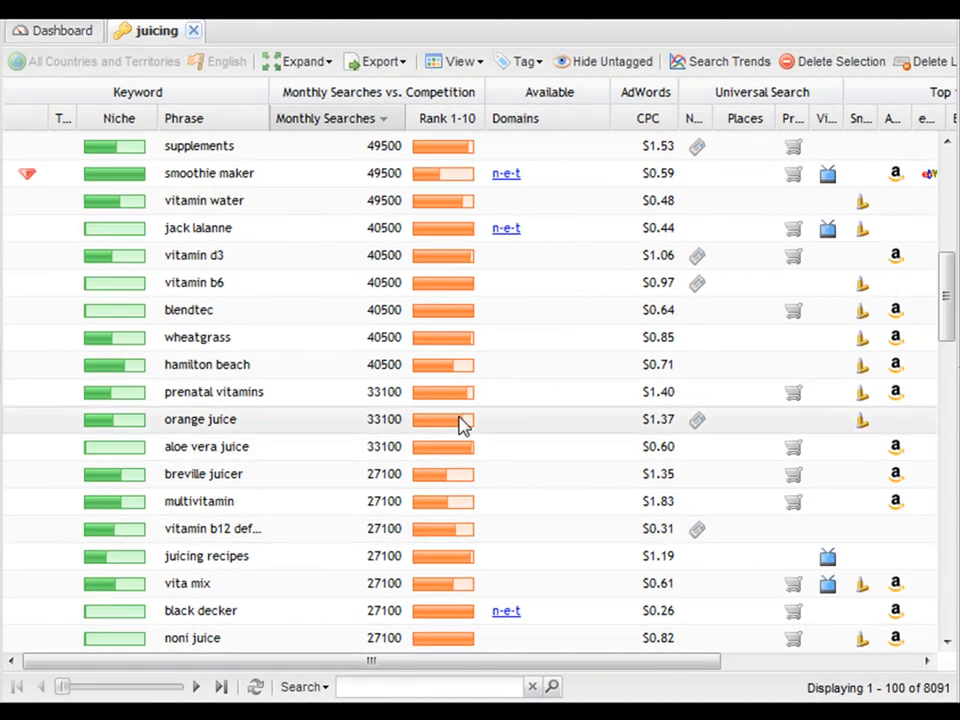
Step: Switch back to the keyword research tool and filter the "juicing" keyword list for "juicing for"
{"action": "scroll", "coordinate": [945, 597], "scroll_direction": "down", "scroll_amount": 5}
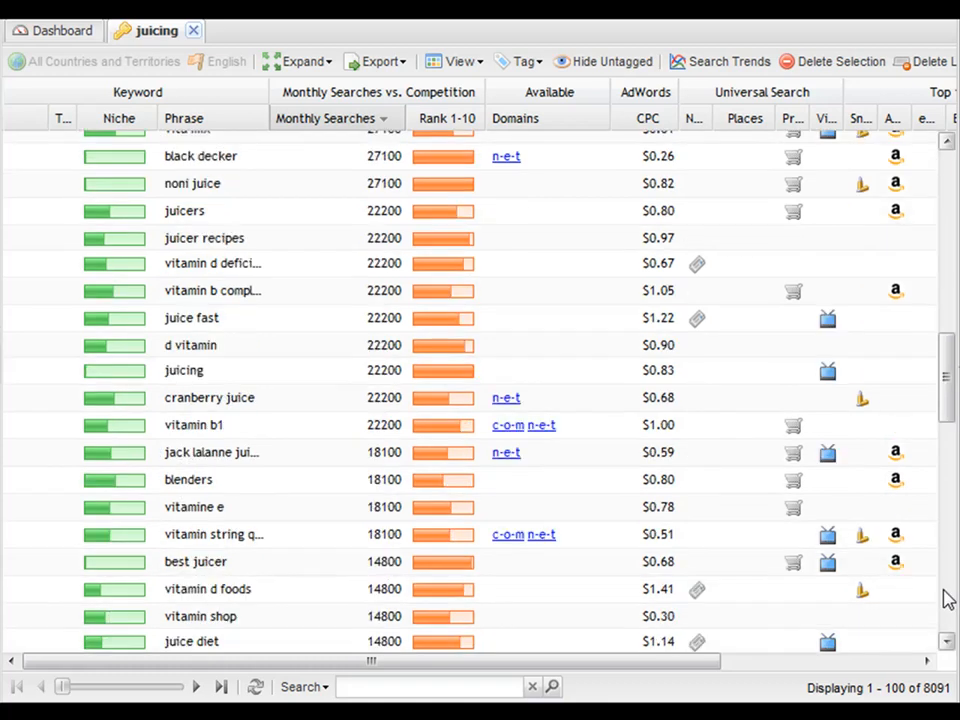
{"action": "scroll", "coordinate": [948, 598], "scroll_direction": "down", "scroll_amount": 5}
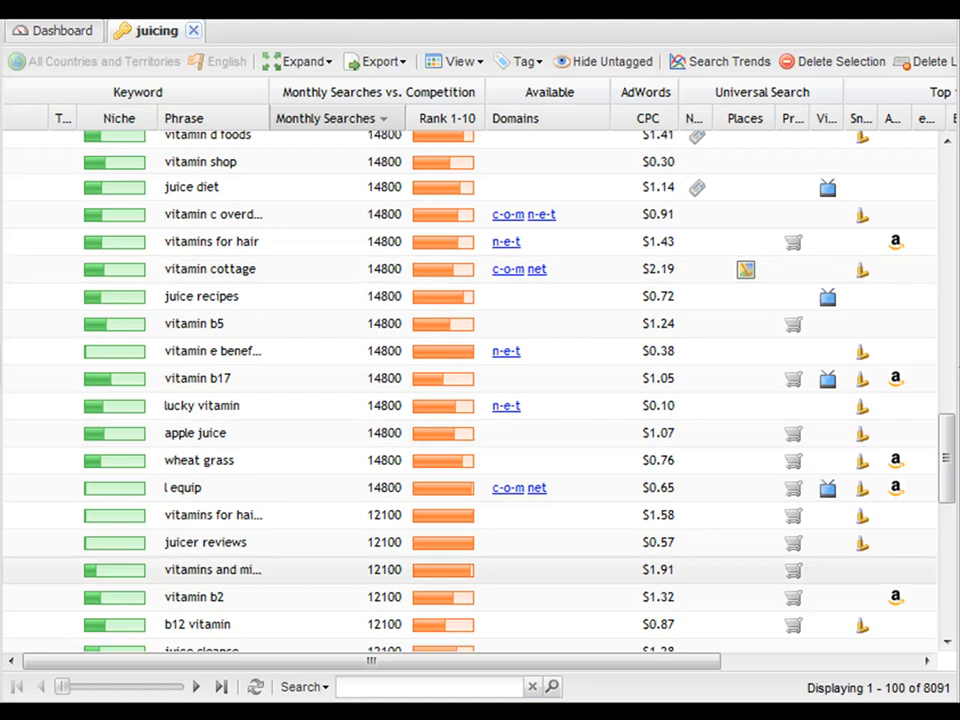
{"action": "left_click", "coordinate": [396, 688]}
{"action": "type", "text": "juicing for"}
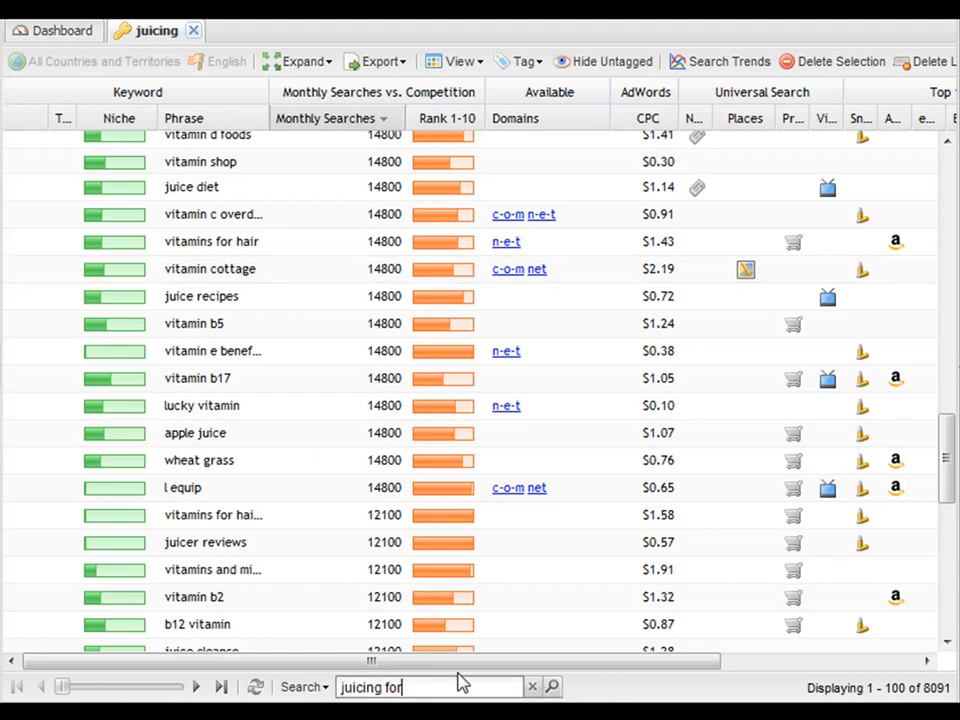
{"action": "left_click", "coordinate": [552, 687]}
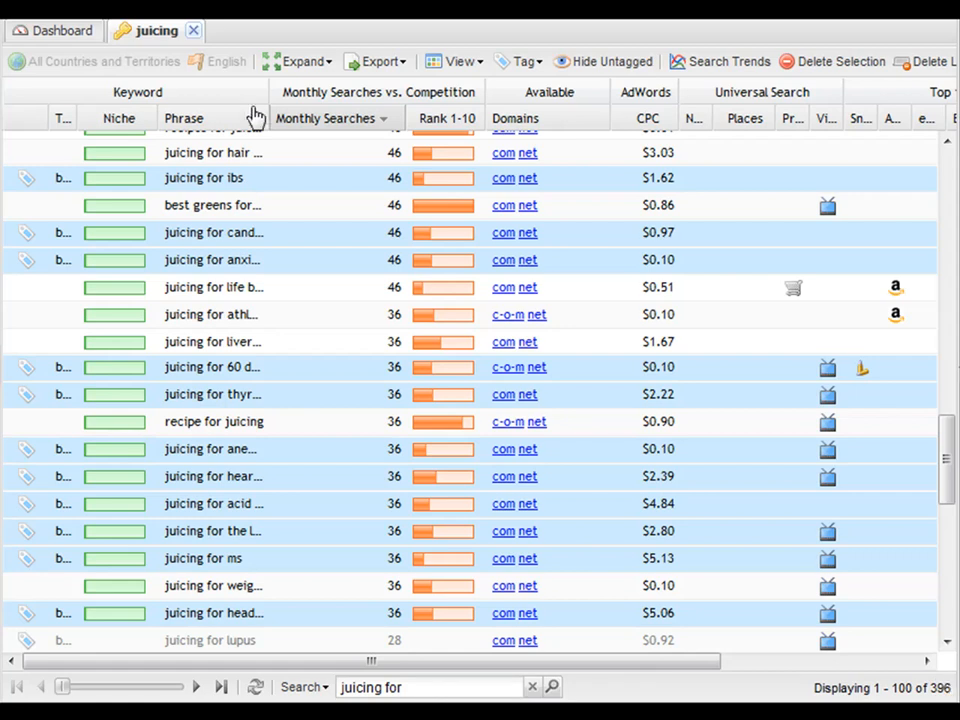
Step: Widen the Phrase column and look through the "juicing for" phrases with their monthly searches and competition
{"action": "left_click_drag", "start_coordinate": [268, 122], "coordinate": [424, 135]}
{"action": "scroll", "coordinate": [470, 330], "scroll_direction": "up", "scroll_amount": 15}
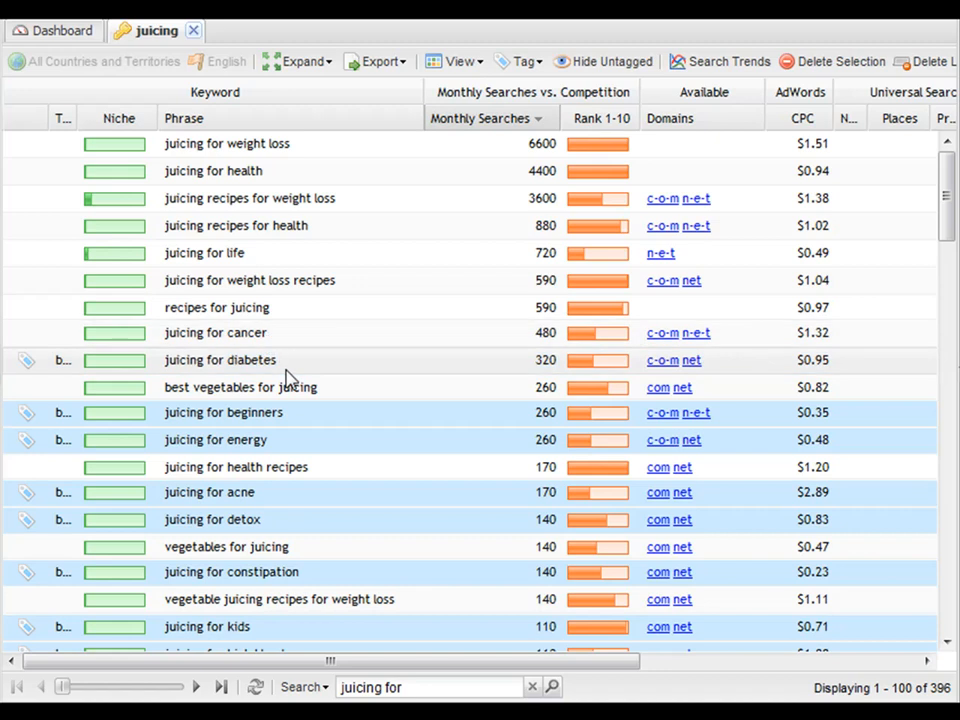
{"action": "left_click", "coordinate": [300, 425], "text": "ctrl"}
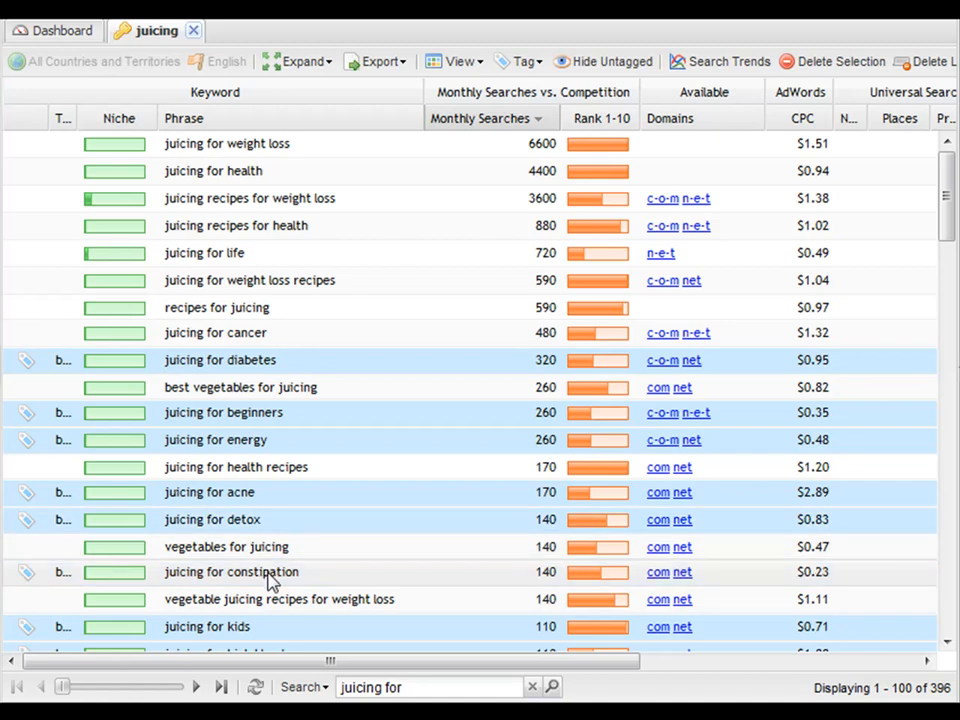
{"action": "scroll", "coordinate": [326, 330], "scroll_direction": "down", "scroll_amount": 3}
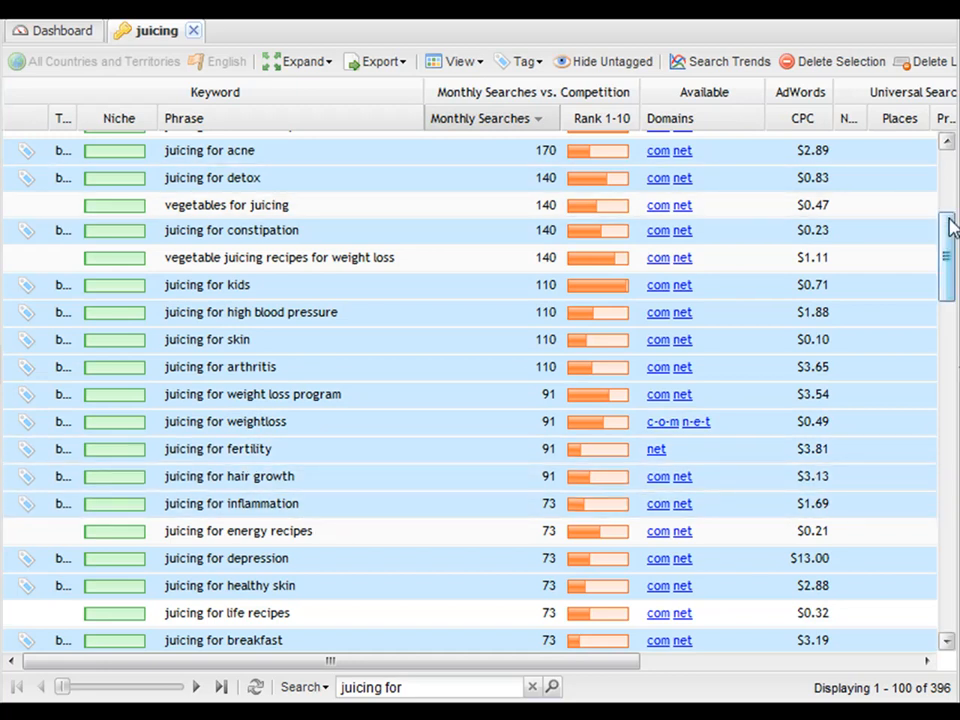
{"action": "left_click_drag", "start_coordinate": [947, 216], "coordinate": [943, 147]}
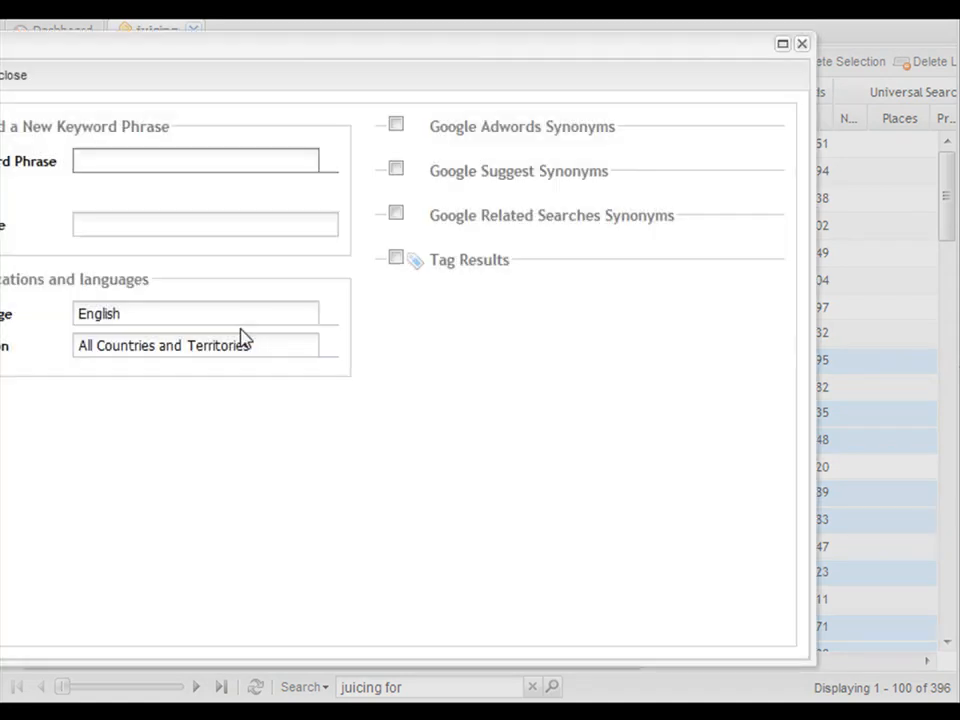
Step: Create a new keyword research for the phrase "diabetes" with only Google Adwords Synonyms enabled
{"action": "left_click", "coordinate": [173, 163]}
{"action": "type", "text": "diabetes"}
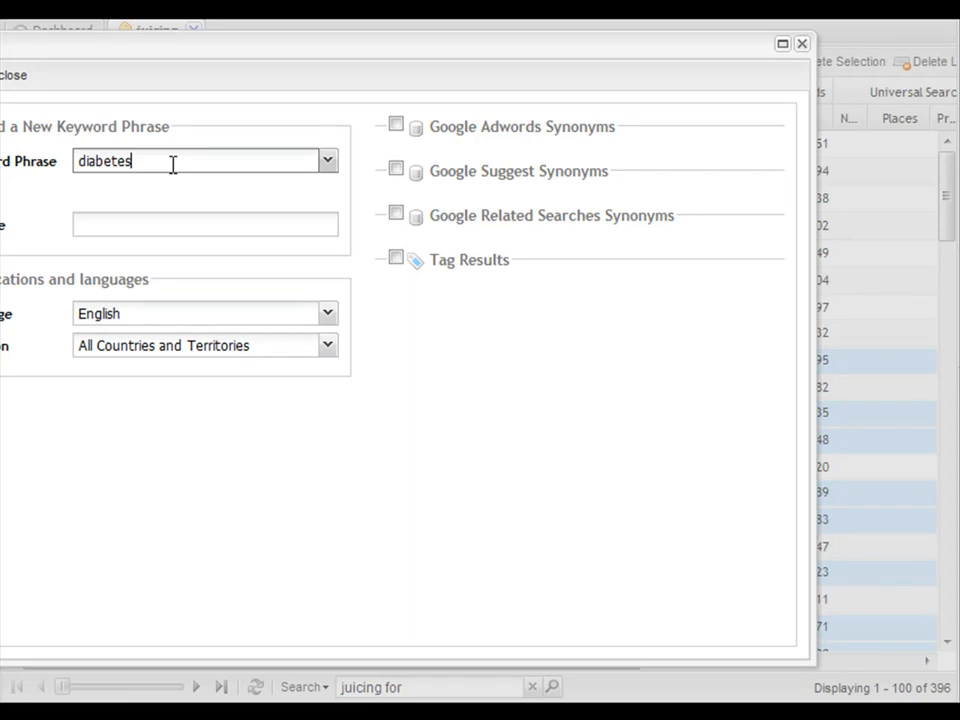
{"action": "left_click", "coordinate": [396, 170]}
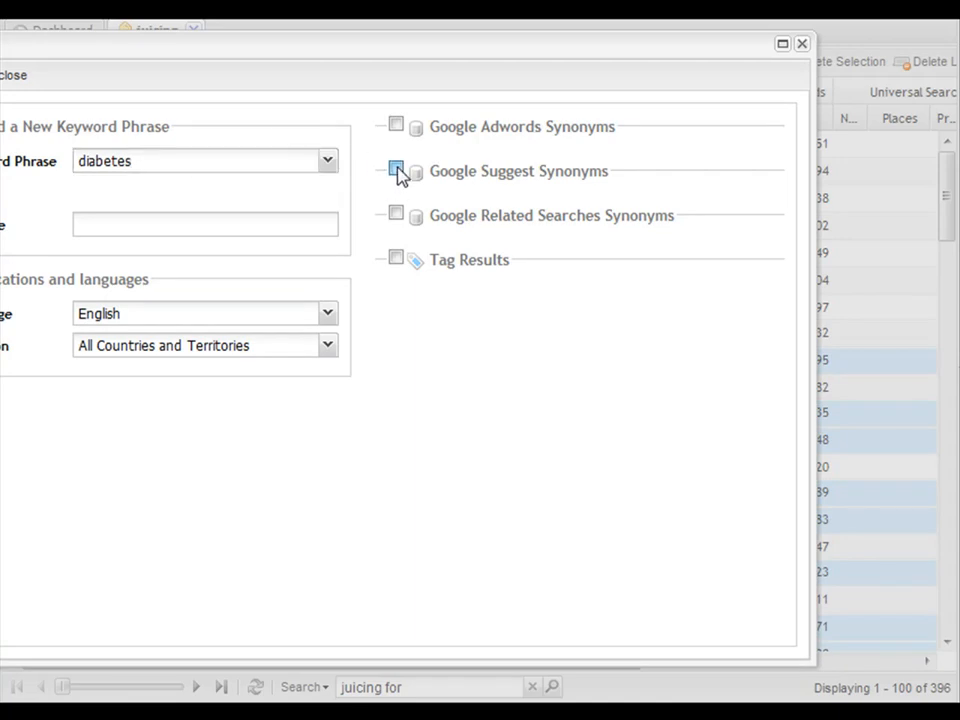
{"action": "left_click", "coordinate": [396, 170]}
{"action": "left_click", "coordinate": [396, 125]}
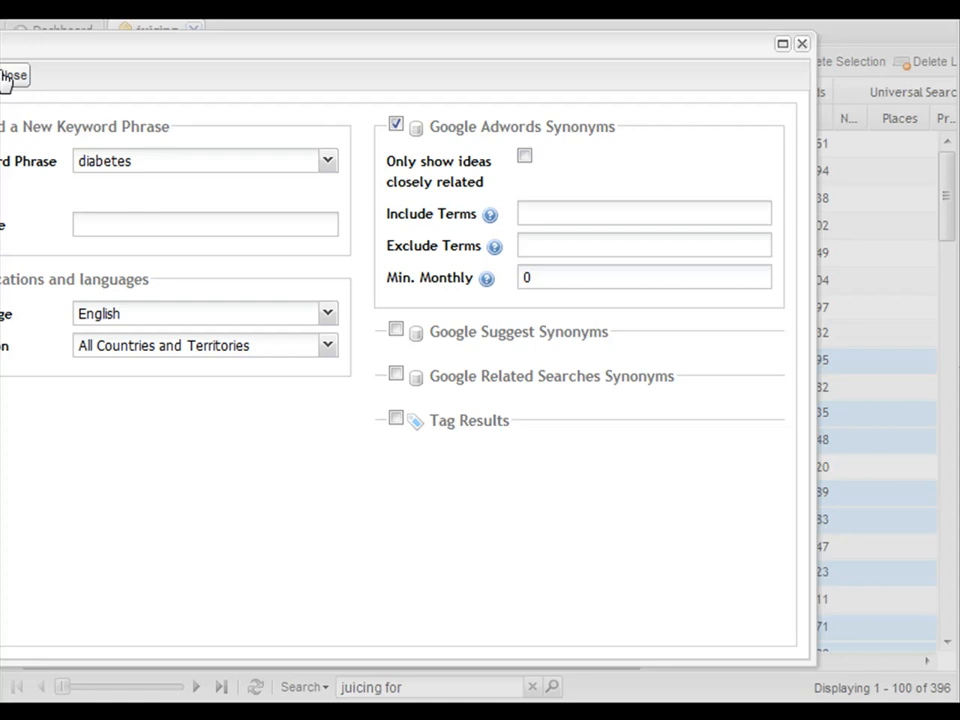
{"action": "left_click_drag", "start_coordinate": [30, 49], "coordinate": [129, 58]}
{"action": "left_click", "coordinate": [95, 90]}
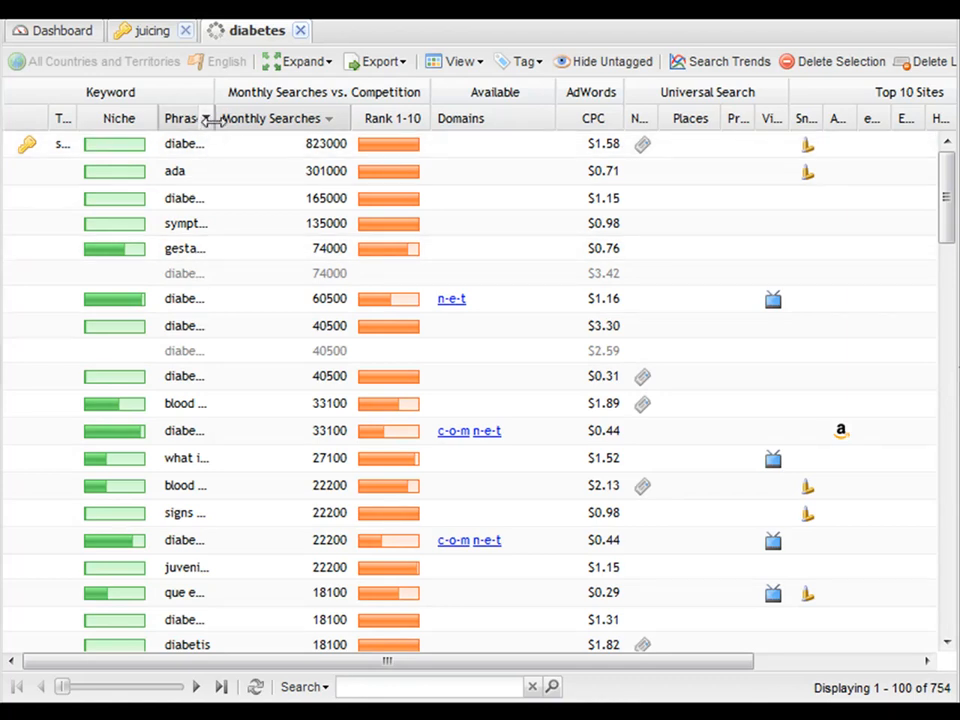
Step: Widen the Phrase column of the diabetes list and examine the top 10 results and web search trends for "pre diabetes"
{"action": "left_click_drag", "start_coordinate": [215, 118], "coordinate": [277, 122]}
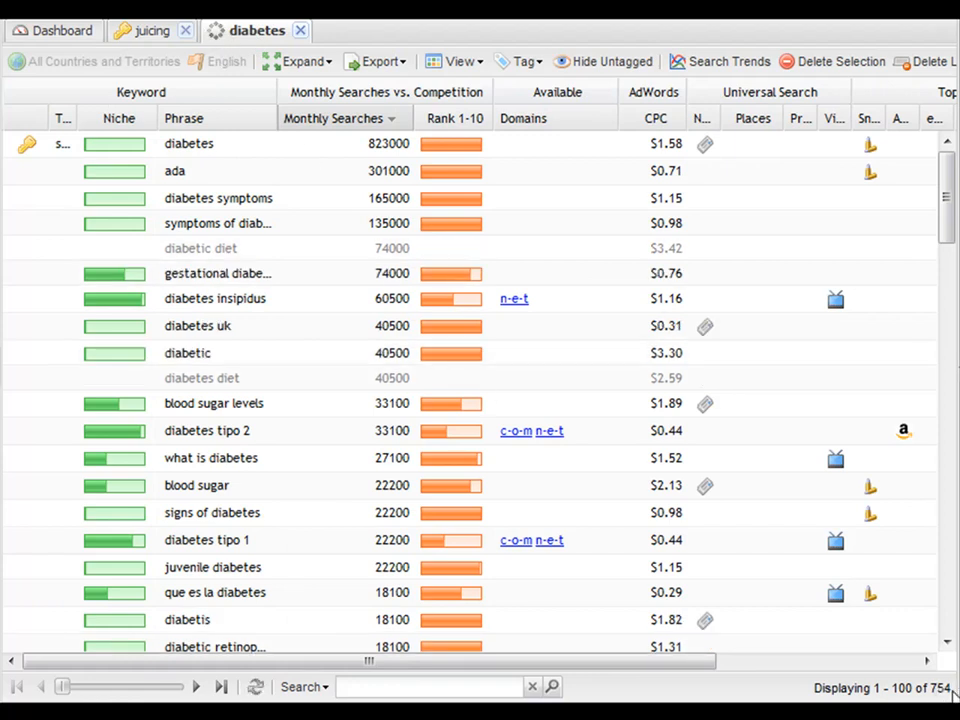
{"action": "scroll", "coordinate": [238, 456], "scroll_direction": "down", "scroll_amount": 6}
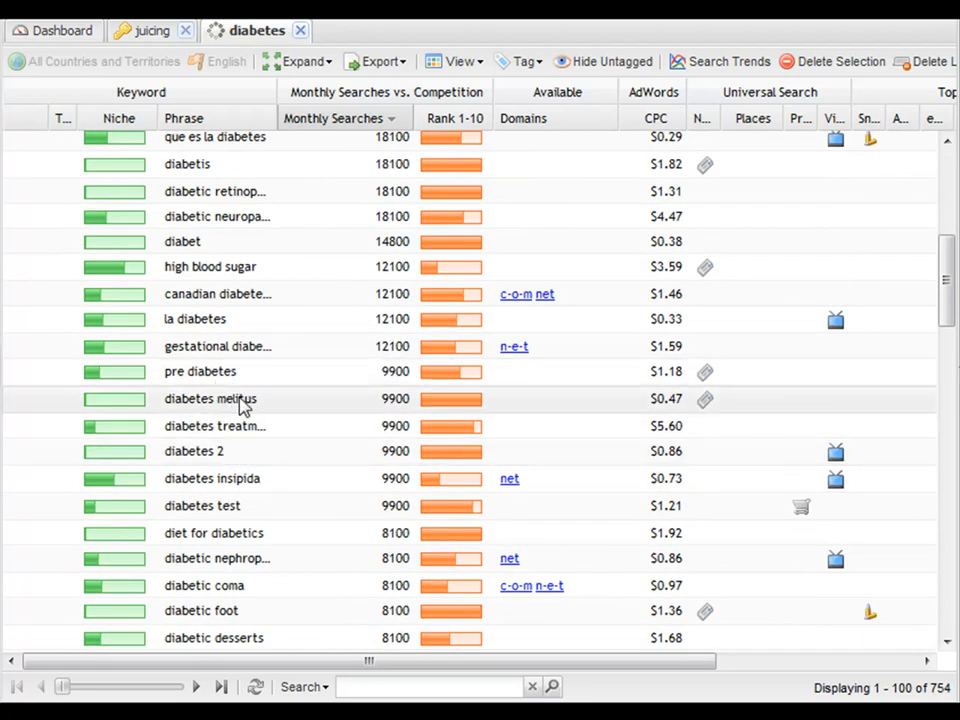
{"action": "left_click", "coordinate": [204, 377]}
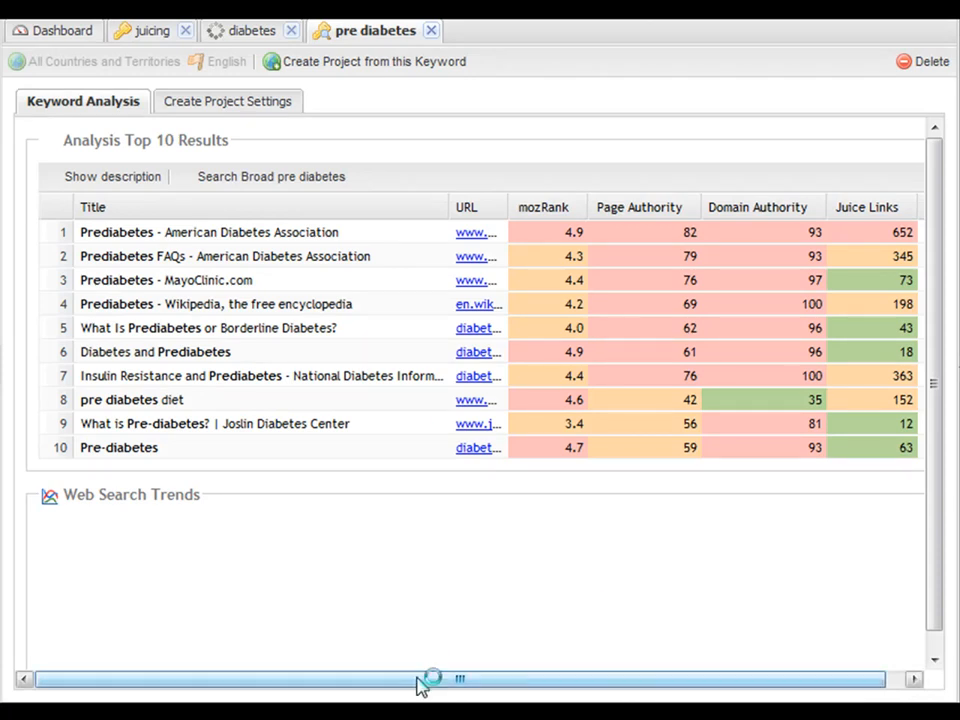
{"action": "left_click_drag", "start_coordinate": [429, 681], "coordinate": [862, 683]}
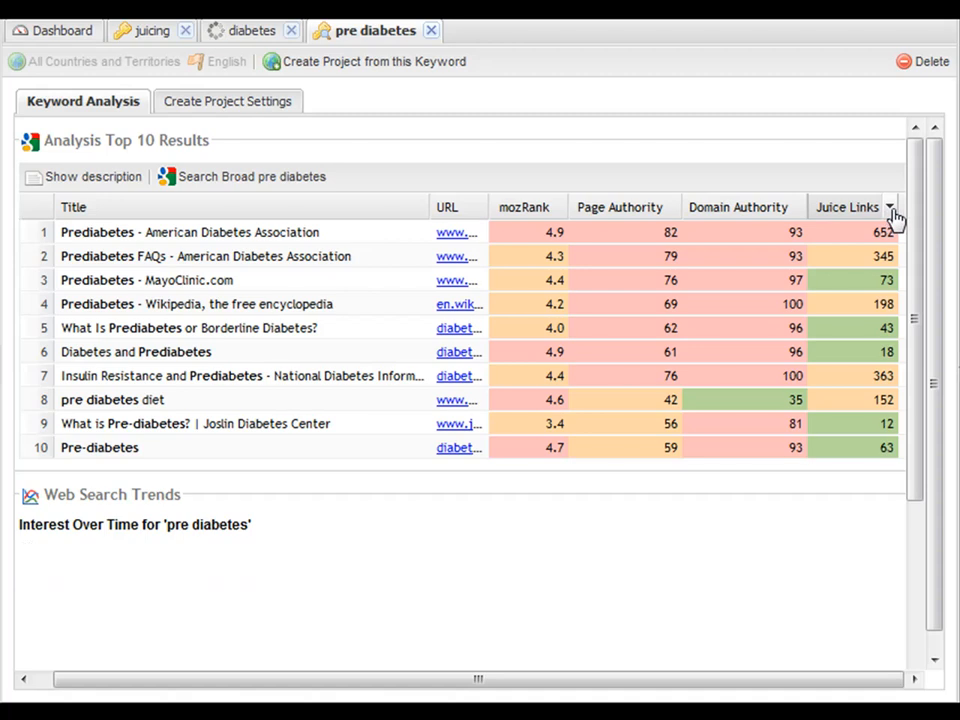
{"action": "left_click_drag", "start_coordinate": [915, 283], "coordinate": [943, 303]}
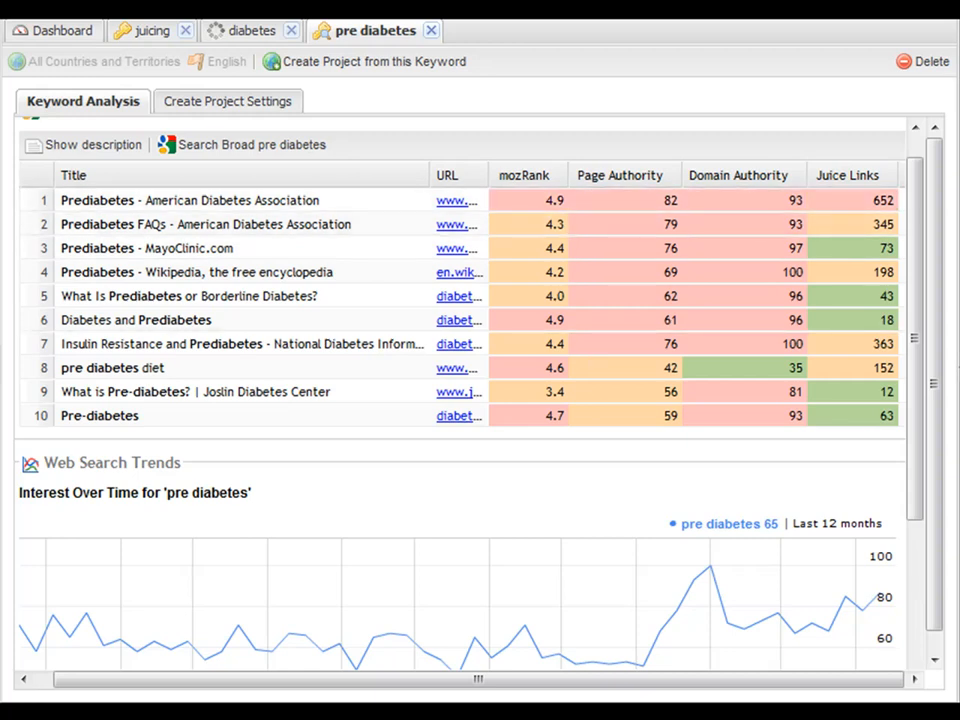
{"action": "left_click", "coordinate": [431, 31]}
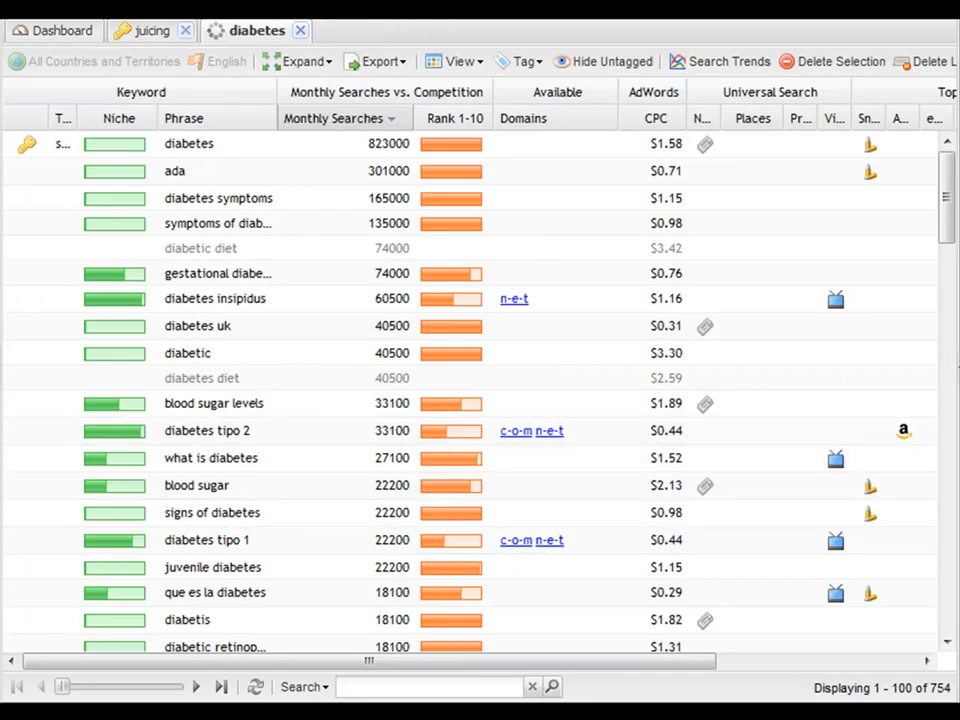
Step: Filter the diabetes keyword list to phrases matching "for diabetes"
{"action": "left_click", "coordinate": [281, 64]}
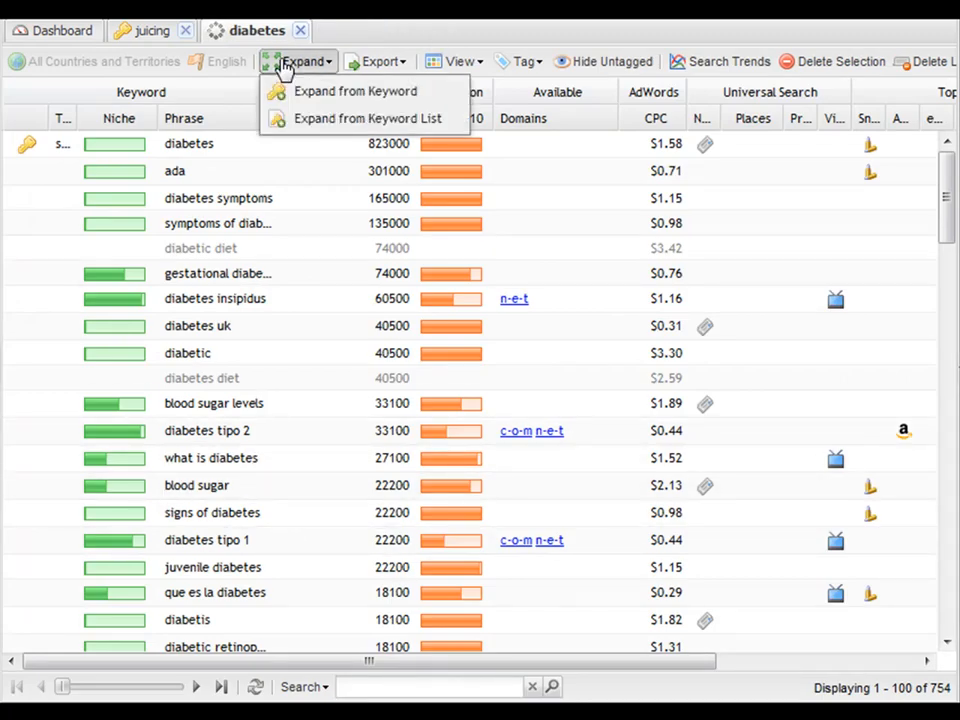
{"action": "left_click", "coordinate": [385, 686]}
{"action": "type", "text": "for diabetes"}
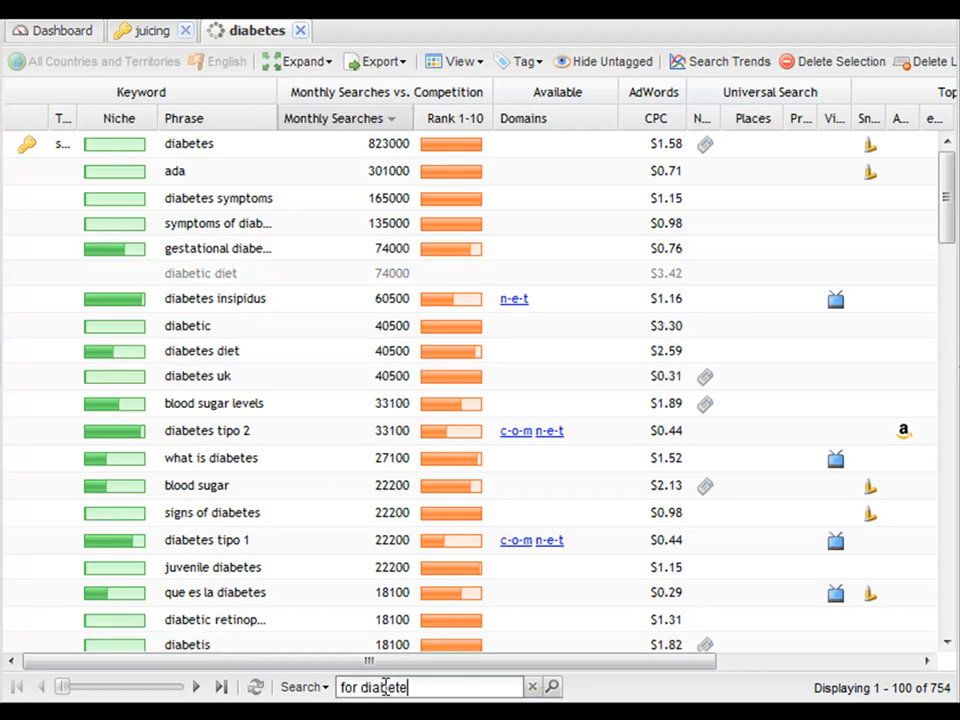
{"action": "left_click", "coordinate": [552, 687]}
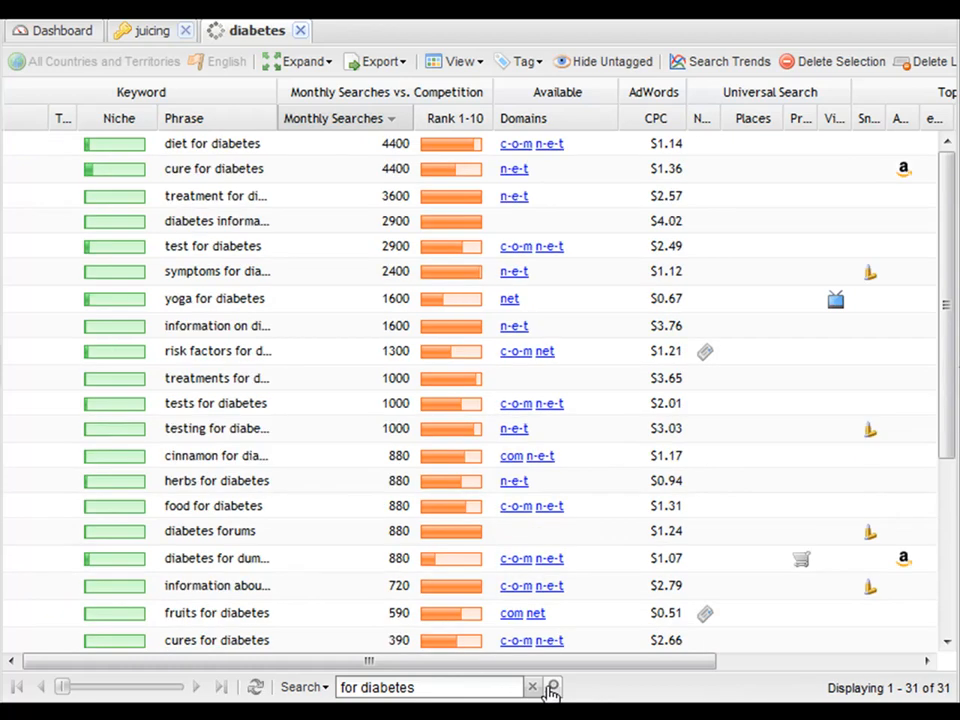
Step: Widen the Phrase column to show the full "for diabetes" phrases and look through the filtered list
{"action": "left_click_drag", "start_coordinate": [277, 118], "coordinate": [335, 120]}
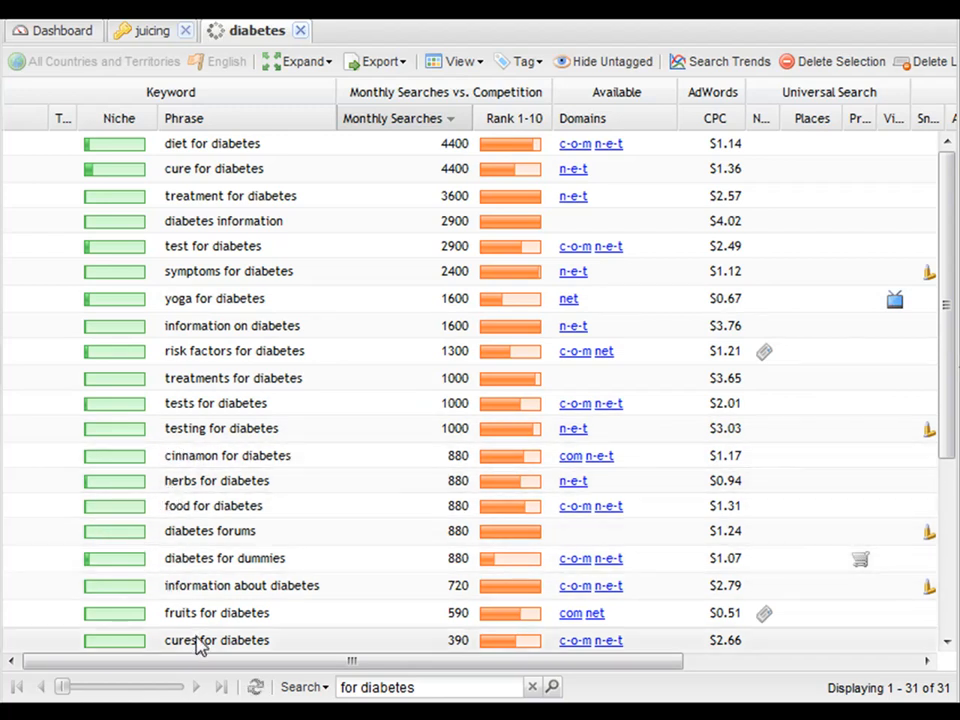
{"action": "scroll", "coordinate": [430, 505], "scroll_direction": "down", "scroll_amount": 5}
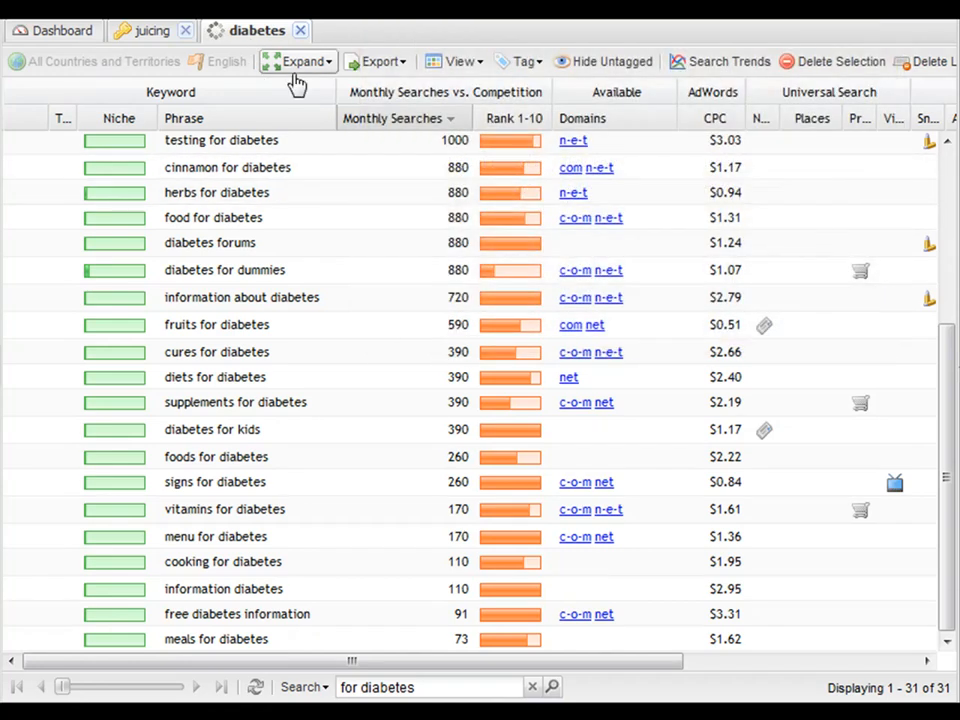
Step: Expand the diabetes keyword list from the phrase "for diabetes" using only Google Suggest Synonyms
{"action": "left_click", "coordinate": [298, 64]}
{"action": "left_click", "coordinate": [312, 89]}
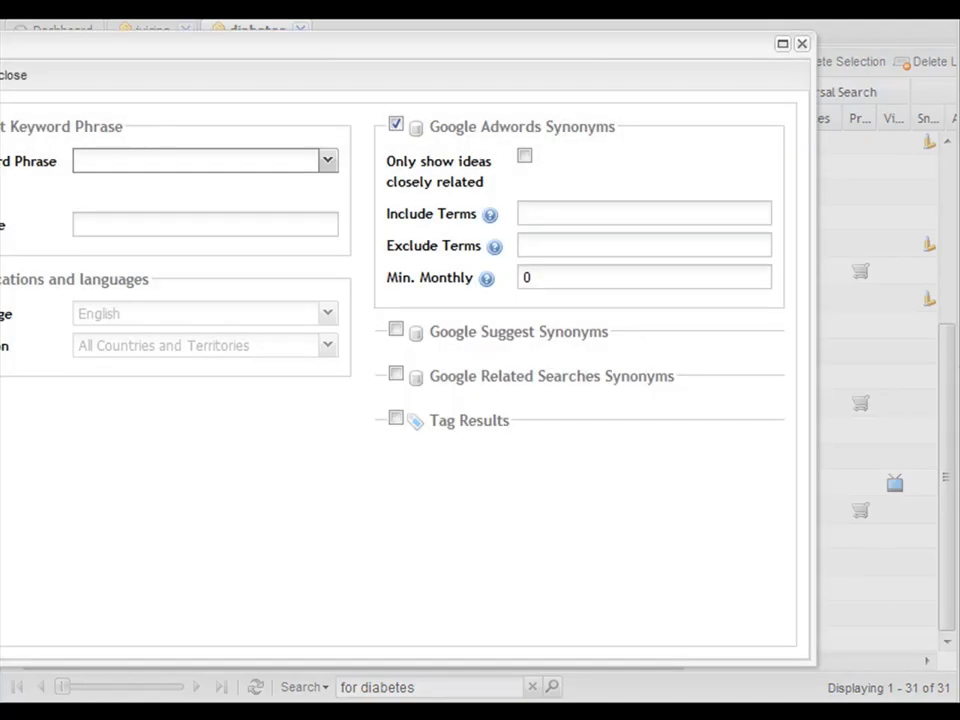
{"action": "left_click", "coordinate": [181, 158]}
{"action": "type", "text": "diabetes"}
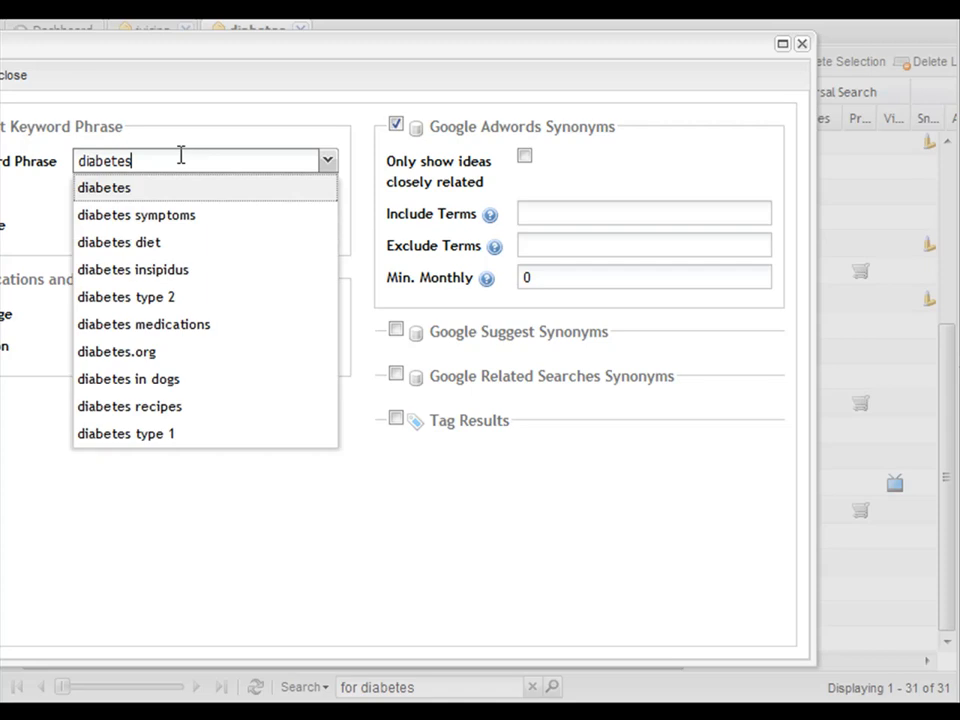
{"action": "type", "text": "for"}
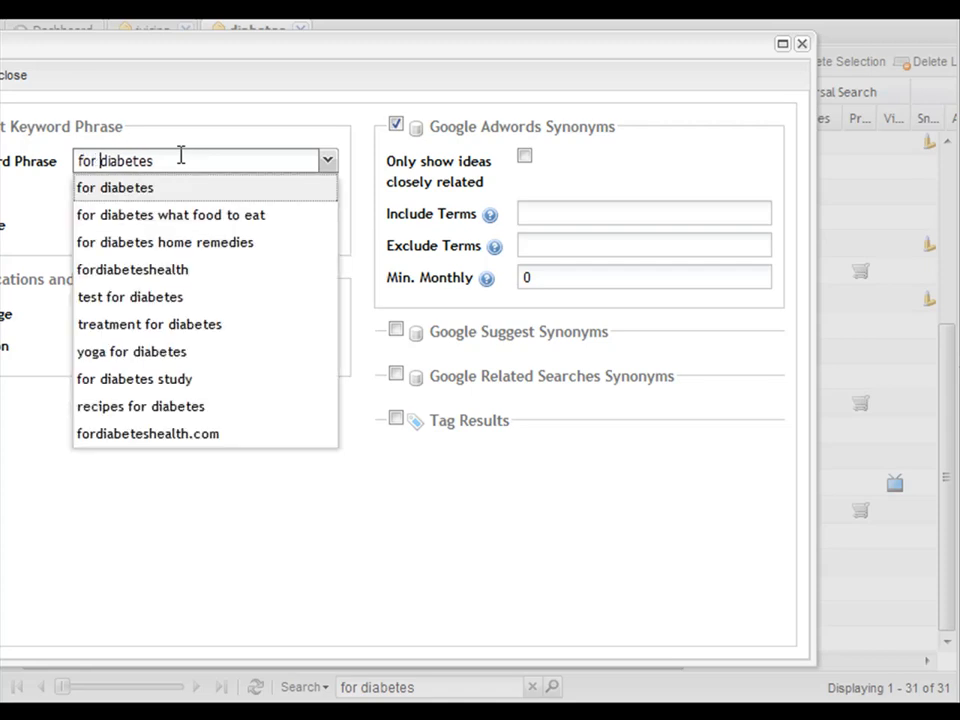
{"action": "left_click", "coordinate": [397, 332]}
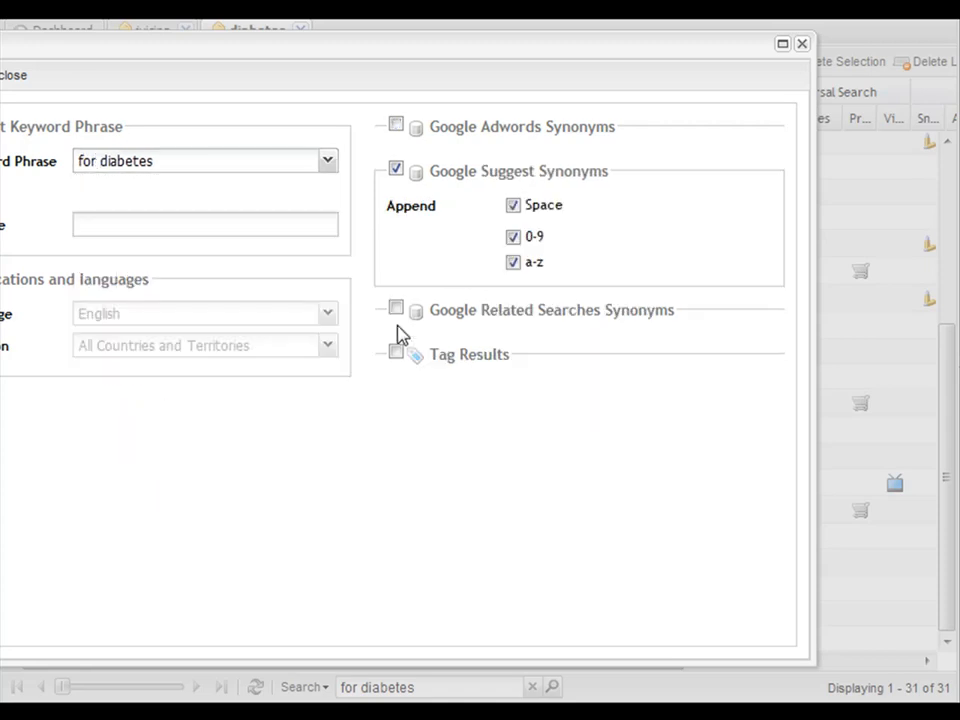
{"action": "left_click", "coordinate": [11, 75]}
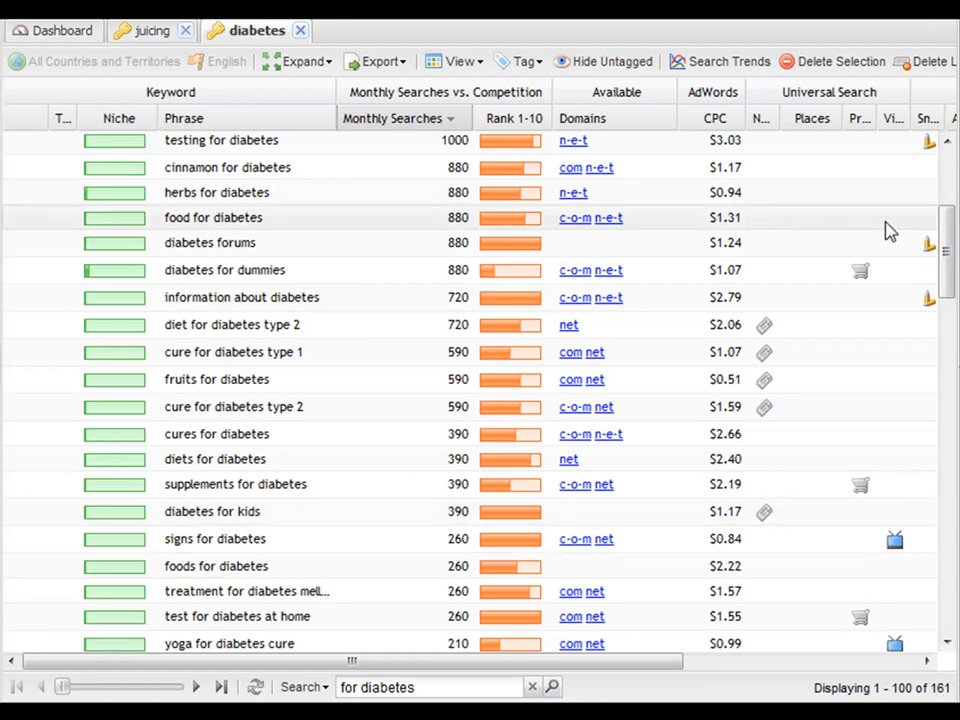
Step: Look through the expanded "for diabetes" list, checking phrases such as "supplements for diabetes" and "diabetes for kids"
{"action": "left_click_drag", "start_coordinate": [945, 246], "coordinate": [953, 167]}
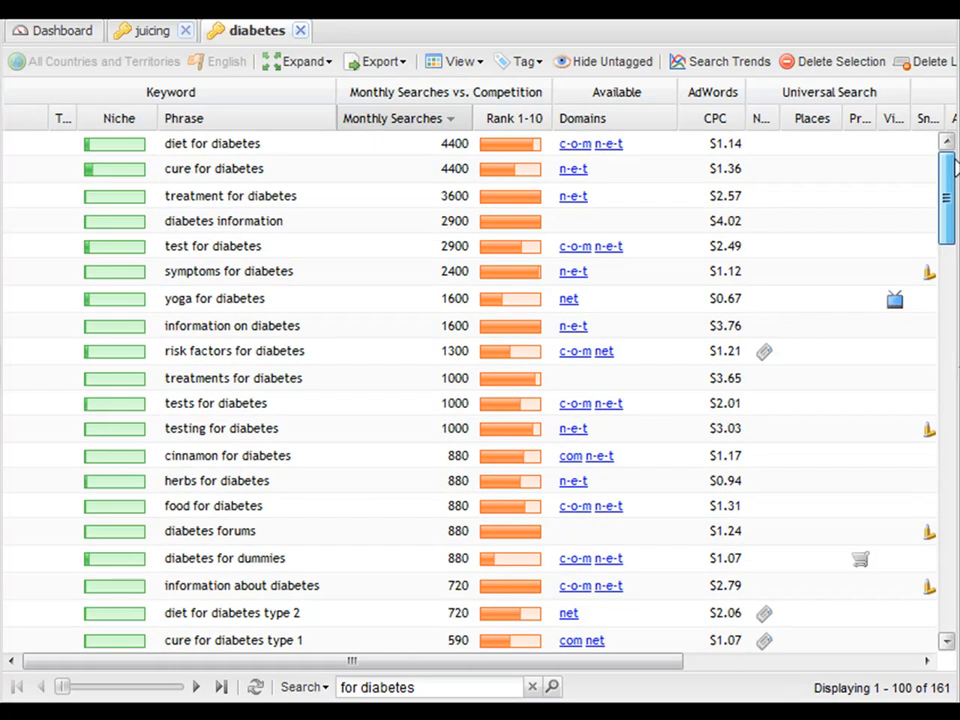
{"action": "left_click_drag", "start_coordinate": [949, 189], "coordinate": [936, 261]}
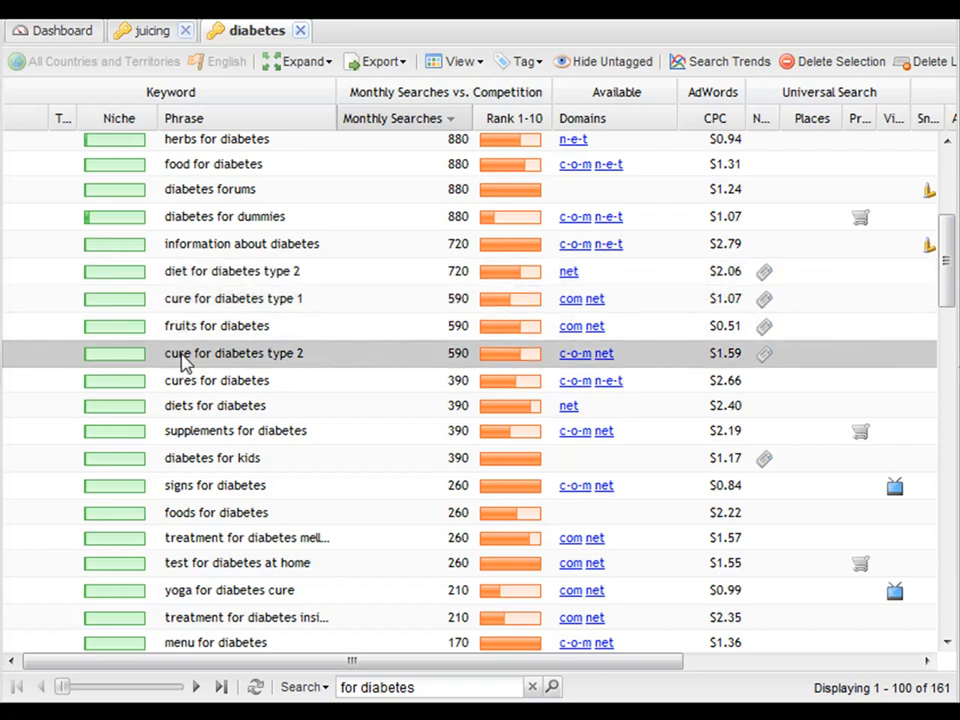
{"action": "left_click", "coordinate": [186, 433]}
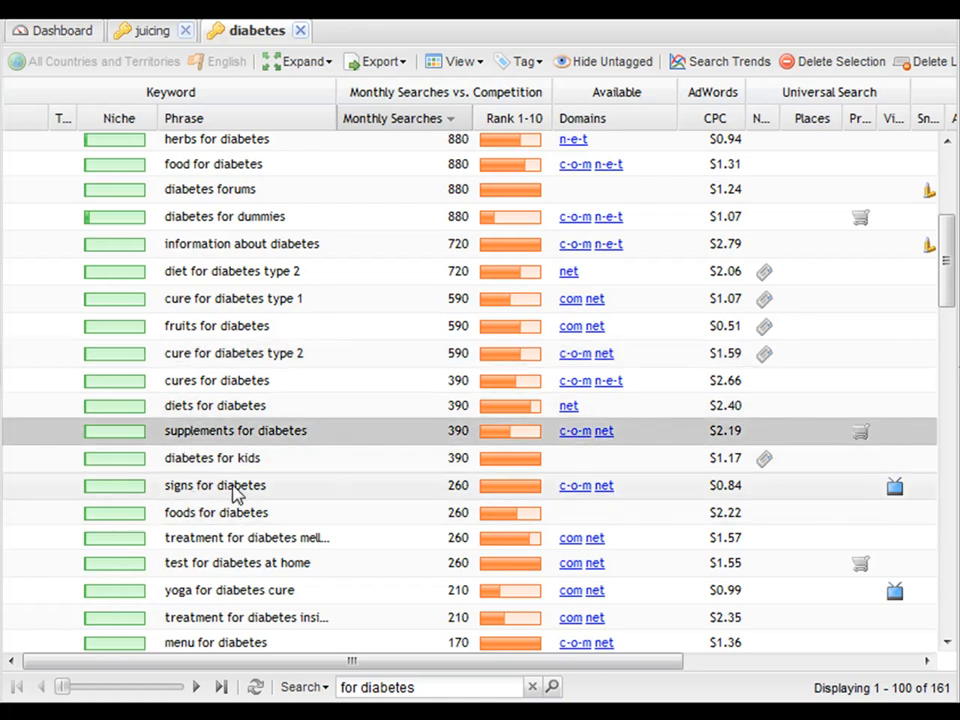
{"action": "left_click", "coordinate": [219, 462]}
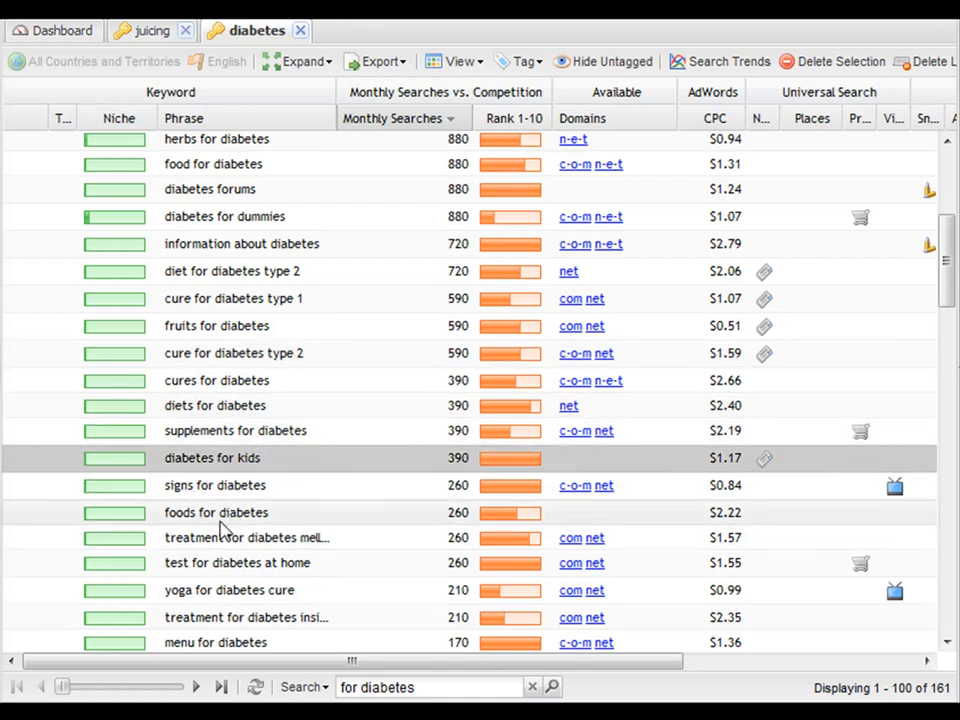
{"action": "left_click", "coordinate": [245, 541]}
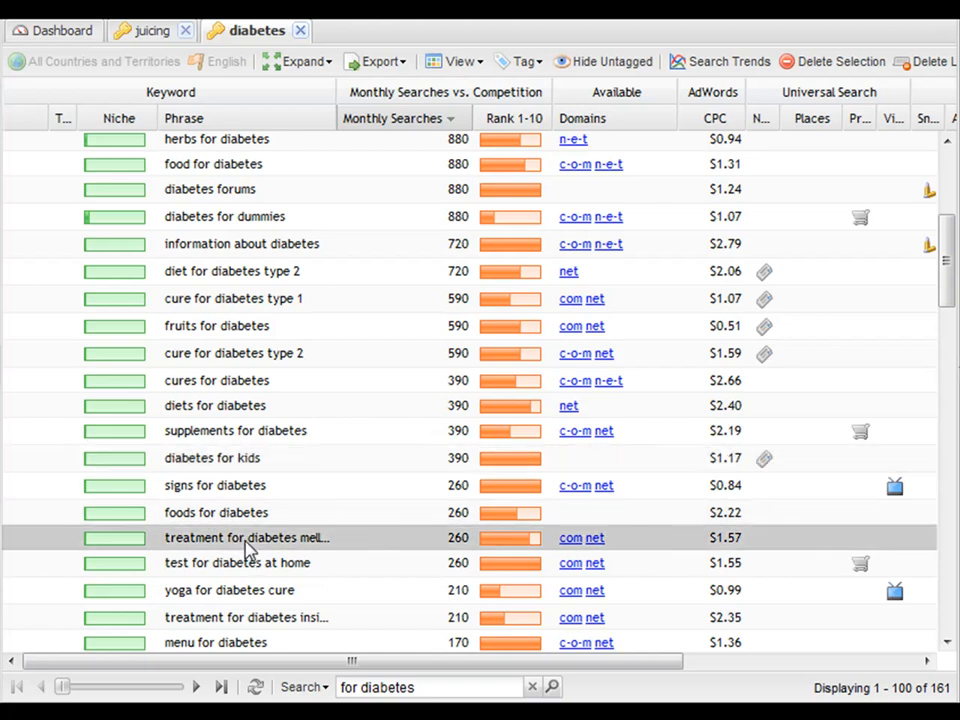
Step: Widen the Phrase column further and examine phrases such as "yoga for diabetes cure", "vitamins for diabetes" and "medications for diabetes type 2"
{"action": "left_click_drag", "start_coordinate": [340, 115], "coordinate": [380, 118]}
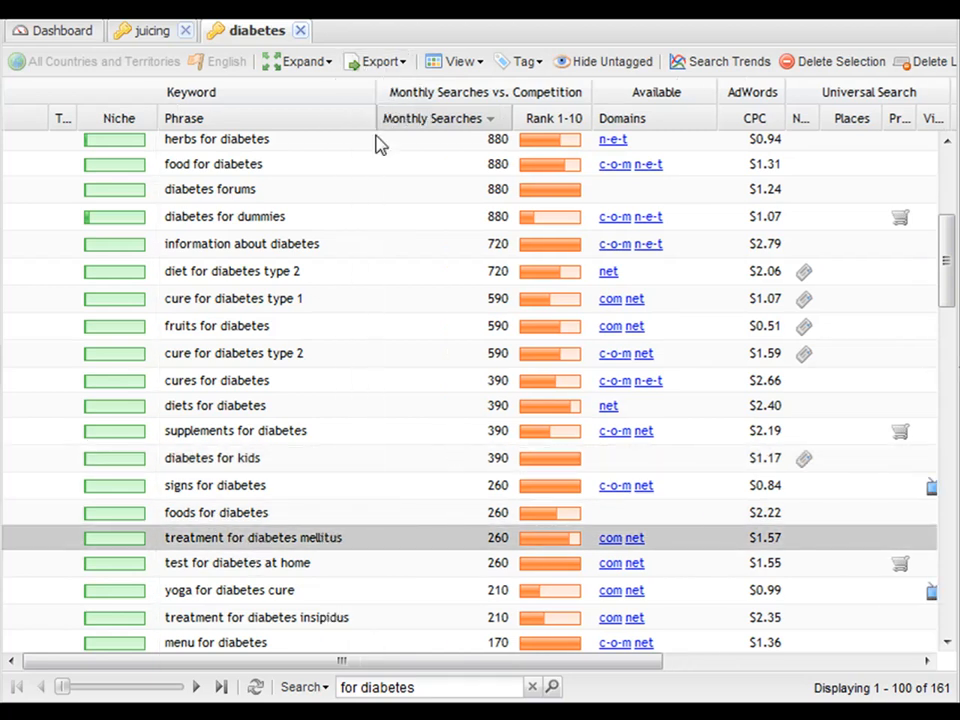
{"action": "left_click", "coordinate": [204, 598]}
{"action": "scroll", "coordinate": [204, 585], "scroll_direction": "down", "scroll_amount": 3}
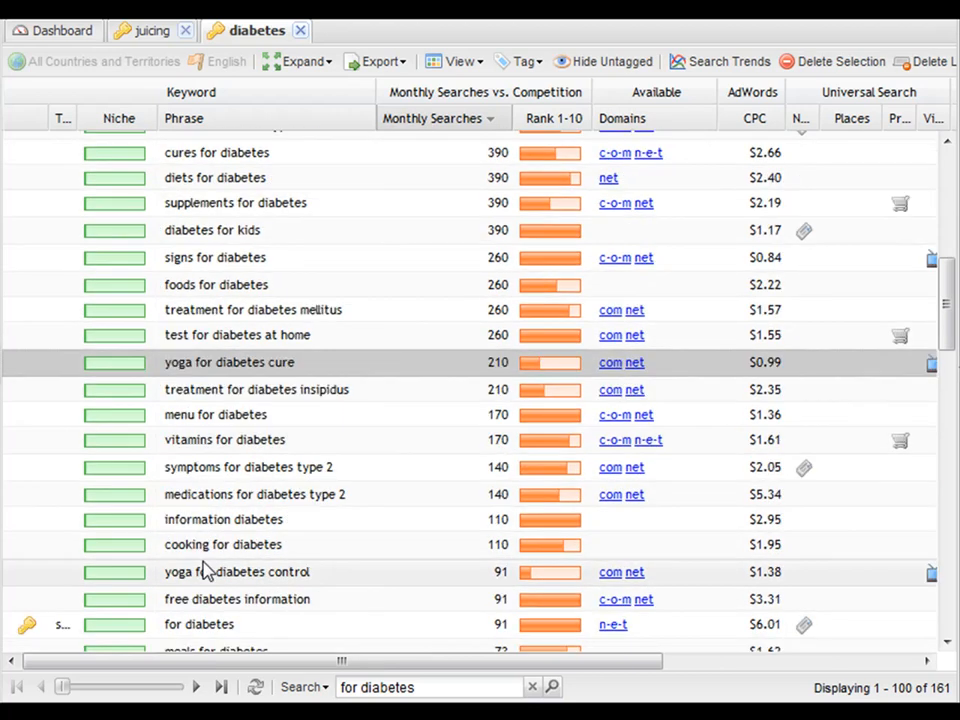
{"action": "scroll", "coordinate": [204, 568], "scroll_direction": "down", "scroll_amount": 2}
{"action": "left_click", "coordinate": [207, 328]}
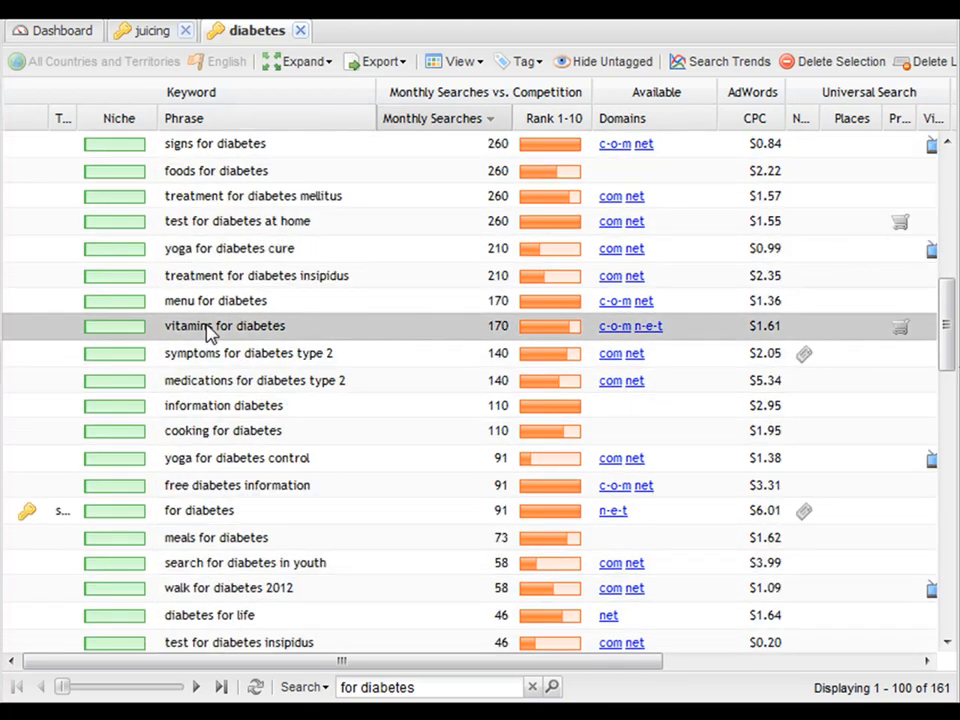
{"action": "left_click", "coordinate": [217, 362]}
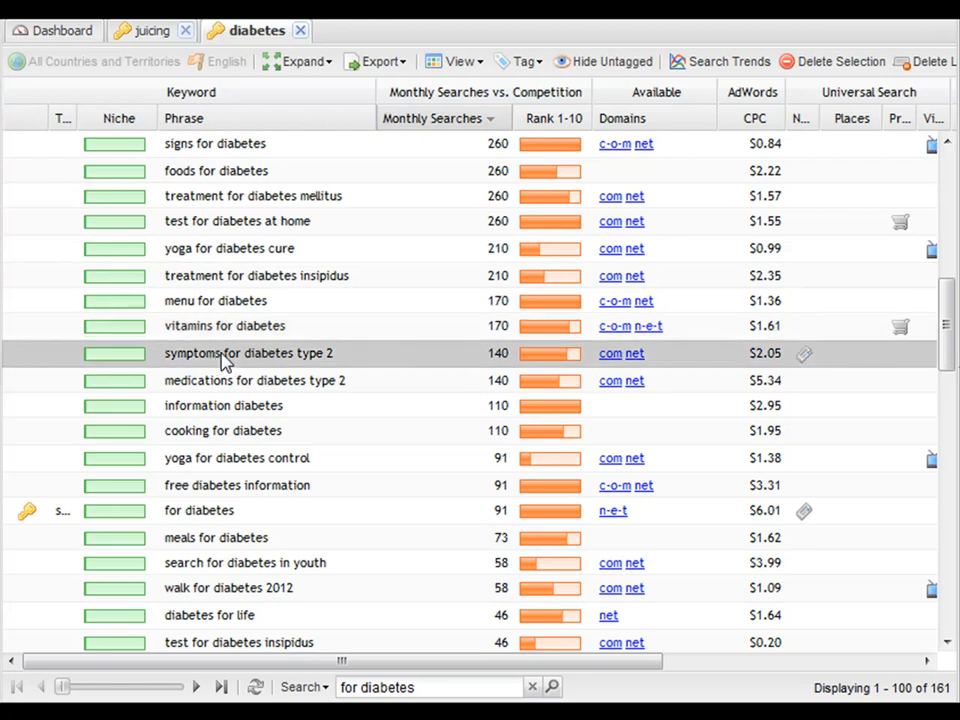
{"action": "left_click", "coordinate": [195, 386]}
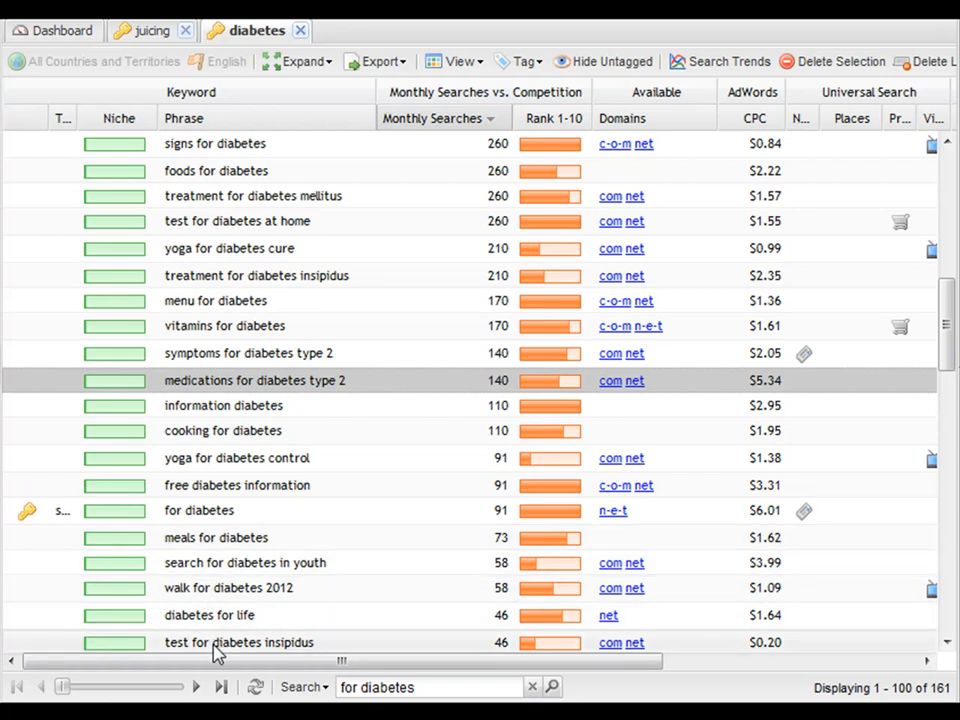
Step: Examine the lower-volume phrases, including "walk for diabetes 2012", "juicing for diabetes recipes" and "diabetes for pregnant women"
{"action": "left_click", "coordinate": [216, 589]}
{"action": "scroll", "coordinate": [232, 578], "scroll_direction": "down", "scroll_amount": 5}
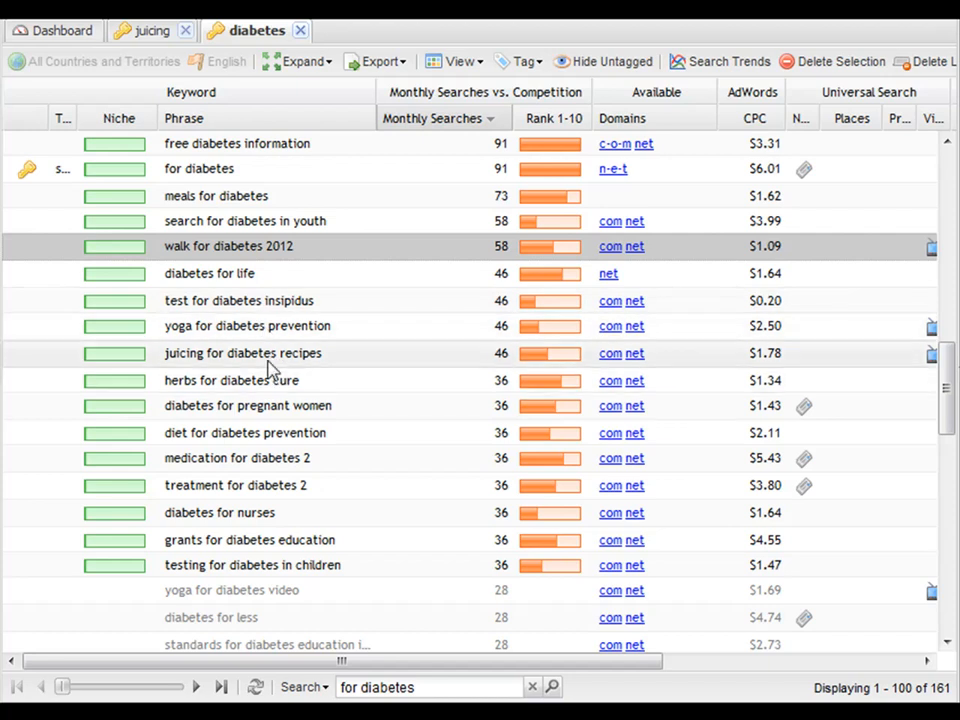
{"action": "left_click", "coordinate": [240, 360]}
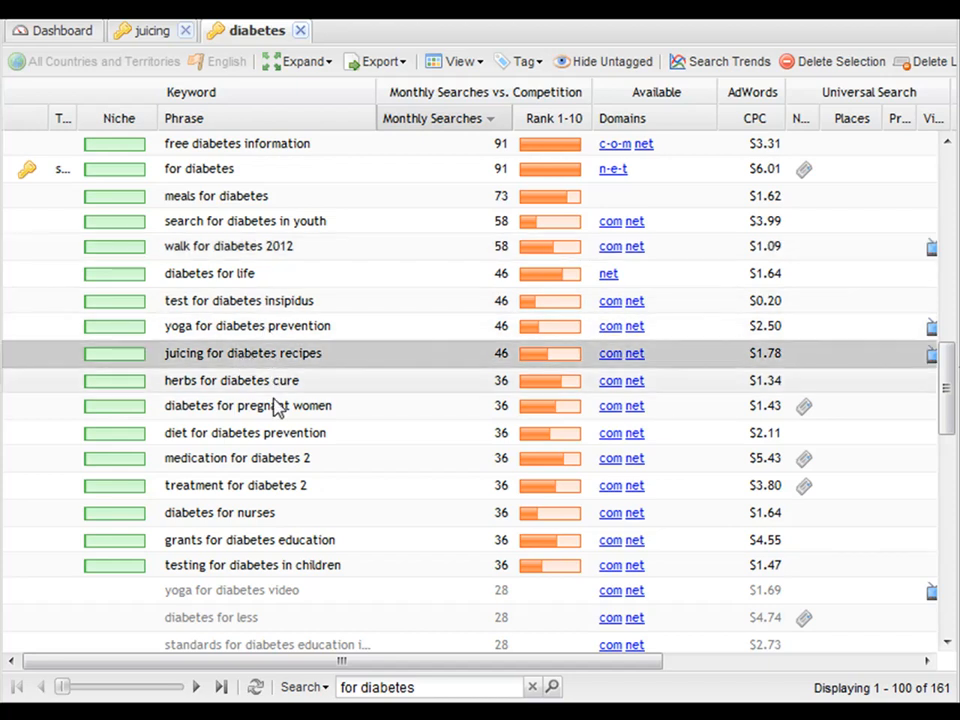
{"action": "left_click", "coordinate": [240, 408]}
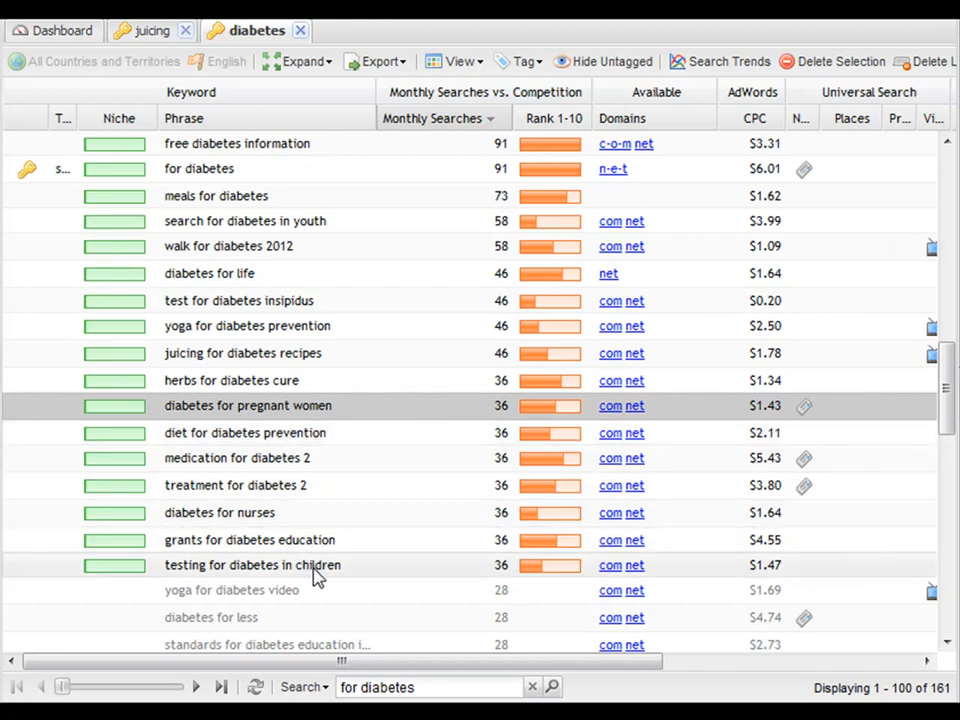
{"action": "scroll", "coordinate": [306, 420], "scroll_direction": "down", "scroll_amount": 8}
{"action": "scroll", "coordinate": [310, 400], "scroll_direction": "up", "scroll_amount": 5}
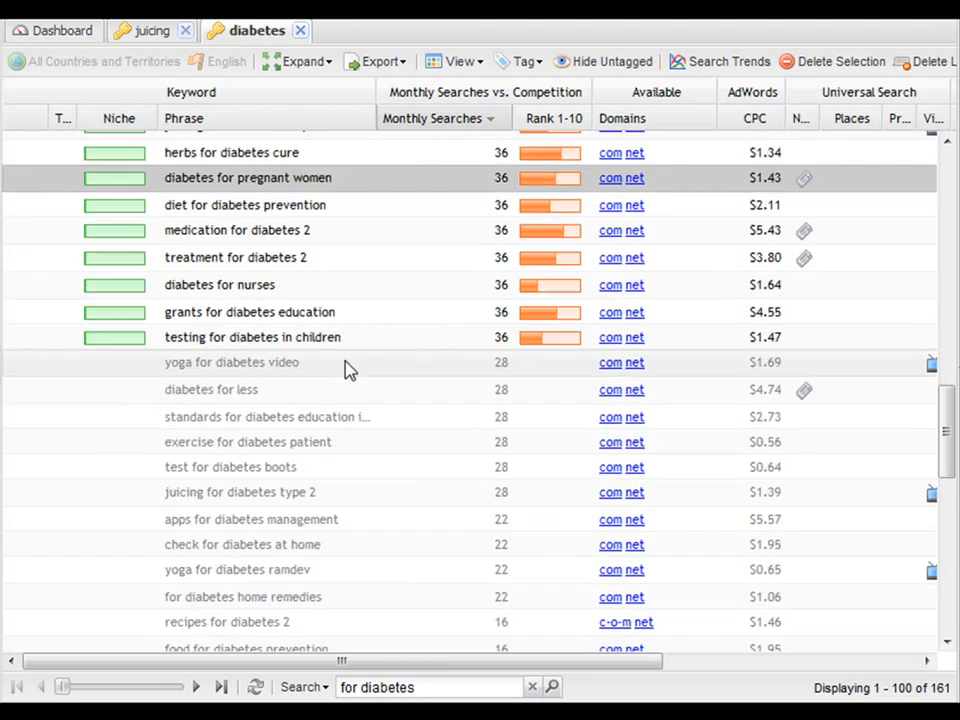
{"action": "scroll", "coordinate": [292, 396], "scroll_direction": "down", "scroll_amount": 11}
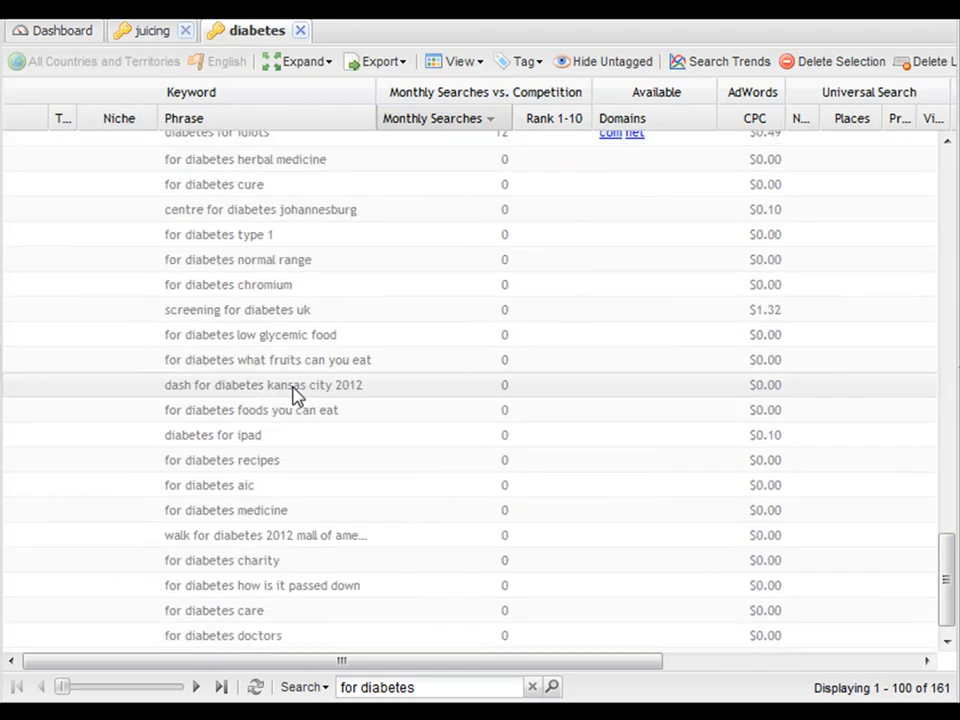
{"action": "scroll", "coordinate": [300, 394], "scroll_direction": "up", "scroll_amount": 20}
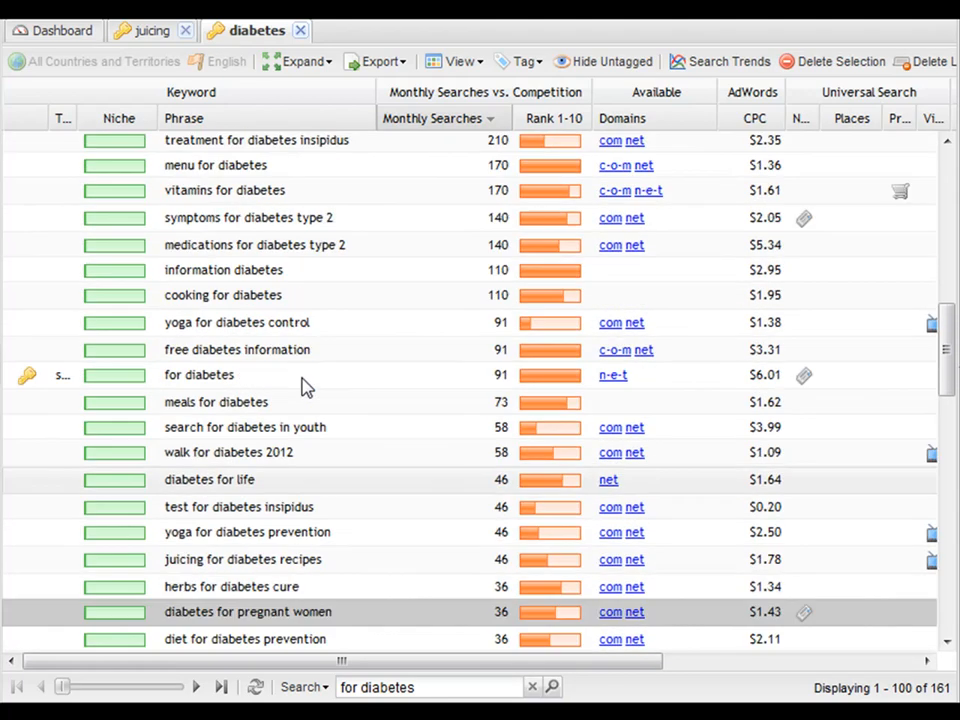
{"action": "scroll", "coordinate": [318, 374], "scroll_direction": "up", "scroll_amount": 2}
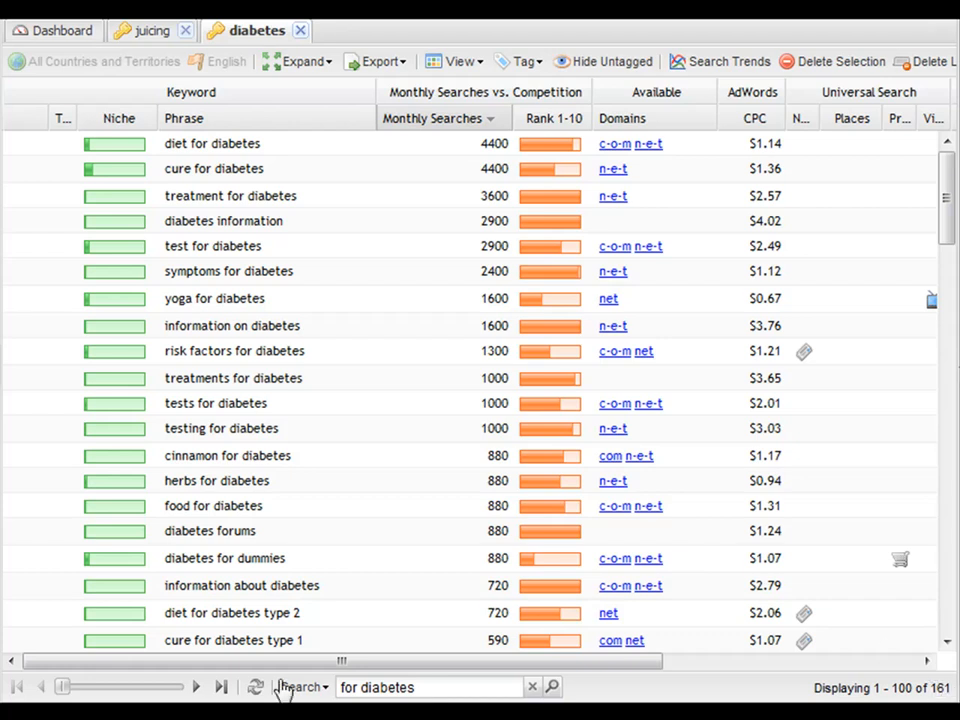
Step: Clear the "for diabetes" search filter so the diabetes research lists all of its keywords
{"action": "left_click", "coordinate": [533, 689]}
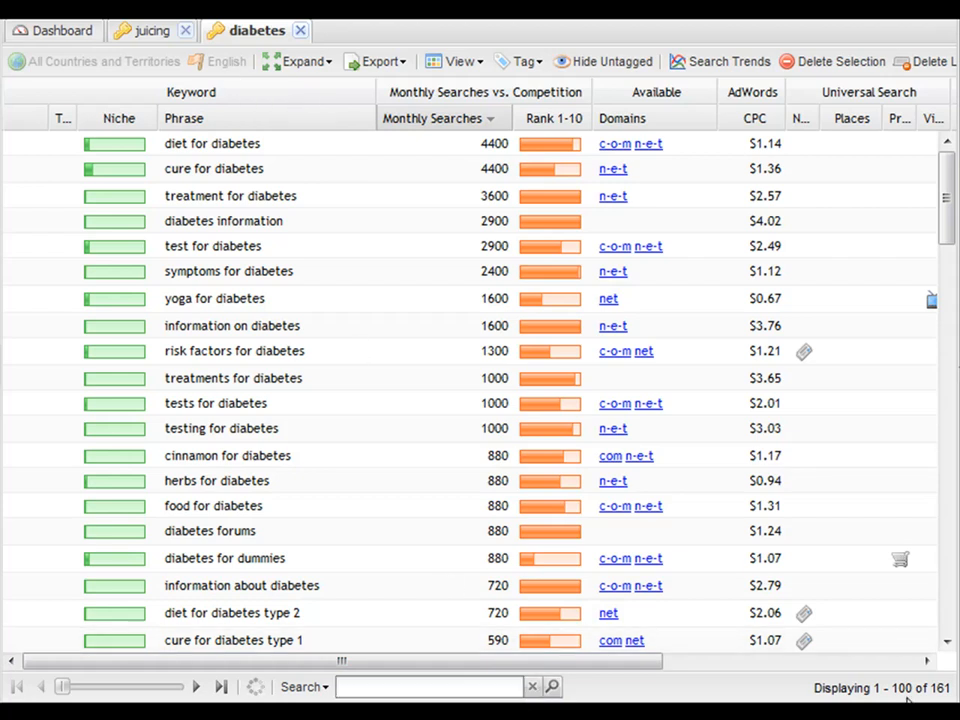
{"action": "left_click", "coordinate": [274, 66]}
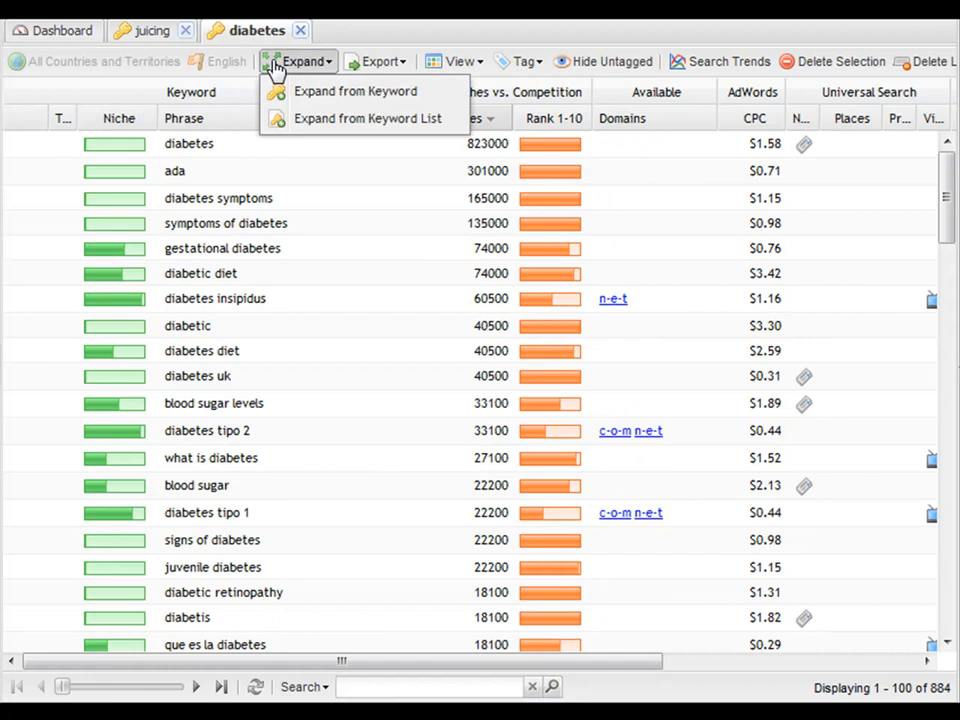
{"action": "left_click", "coordinate": [275, 68]}
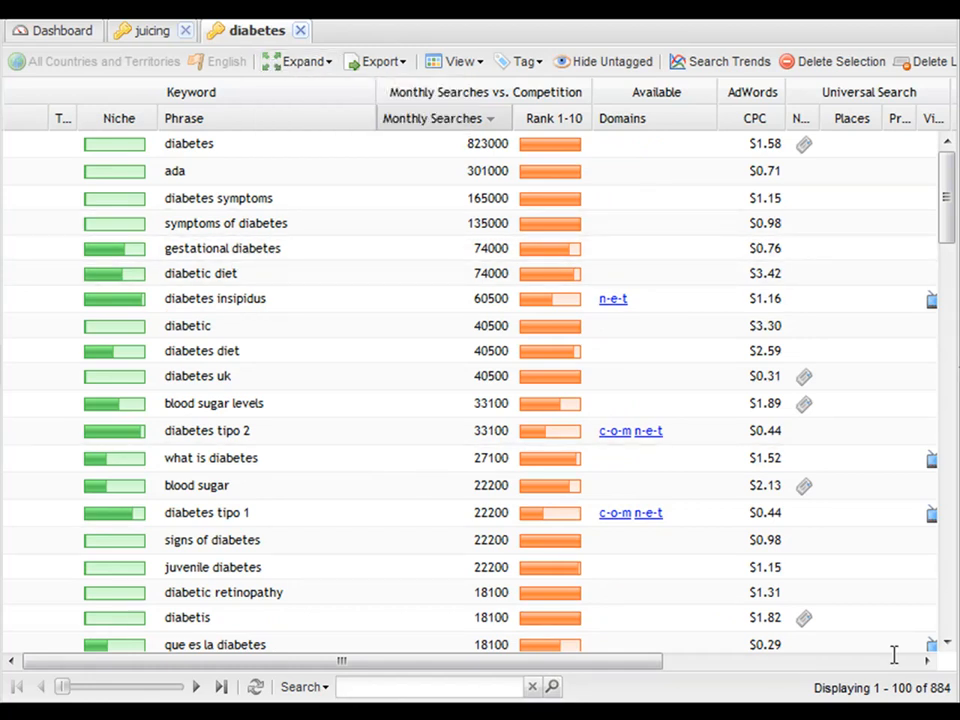
Step: Expand the diabetes list from the phrase "type 1 diabetes" using Google Adwords Synonyms, restricted to closely related ideas
{"action": "left_click", "coordinate": [303, 63]}
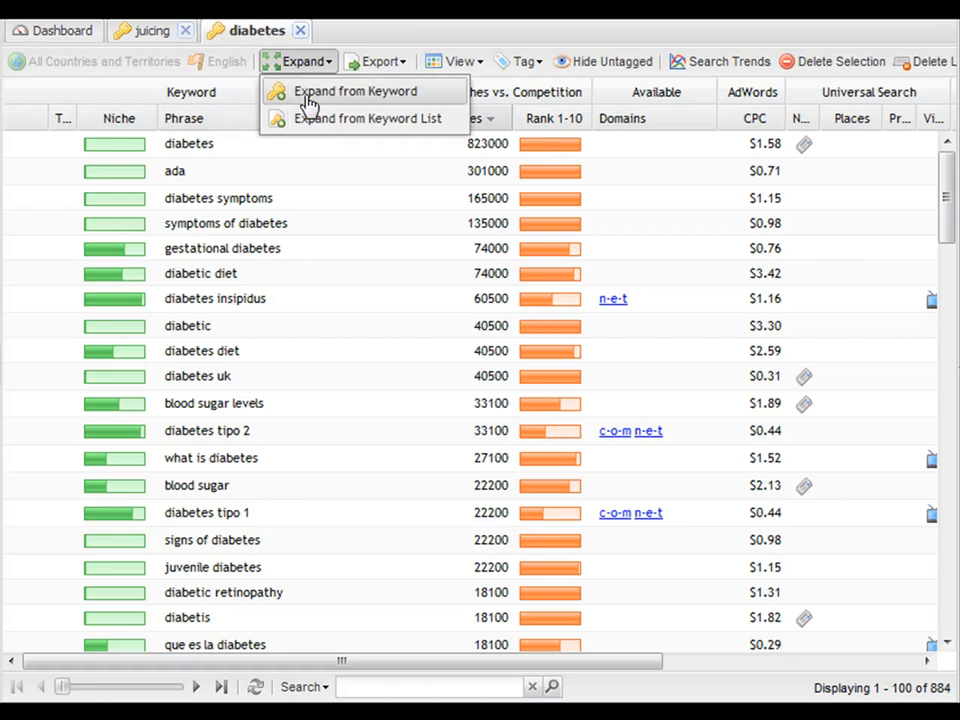
{"action": "left_click", "coordinate": [306, 94]}
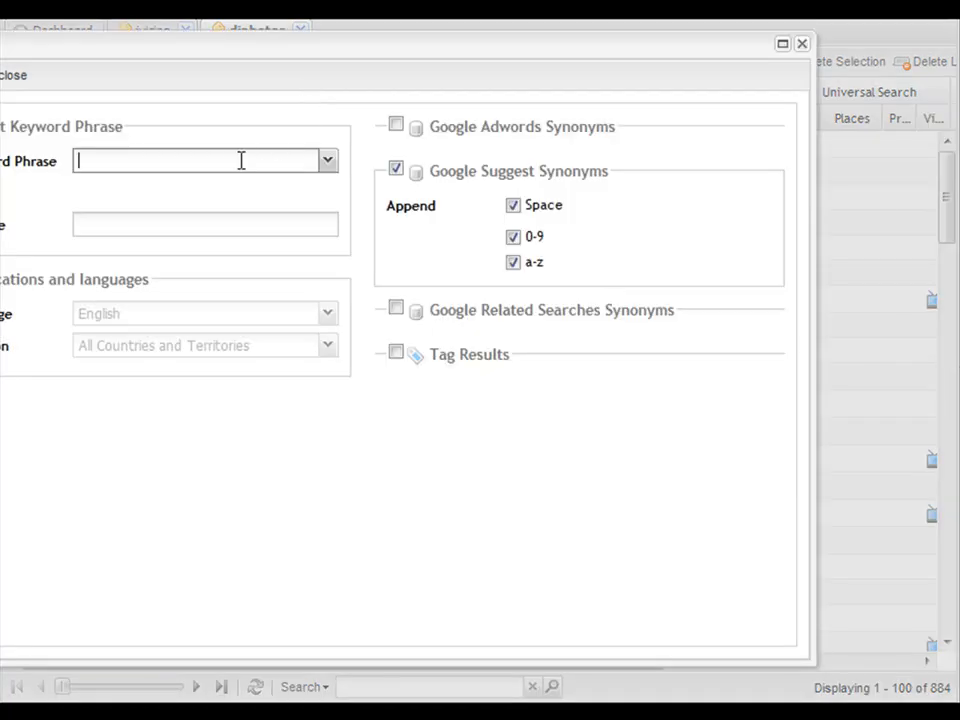
{"action": "type", "text": "type 1 diabetes"}
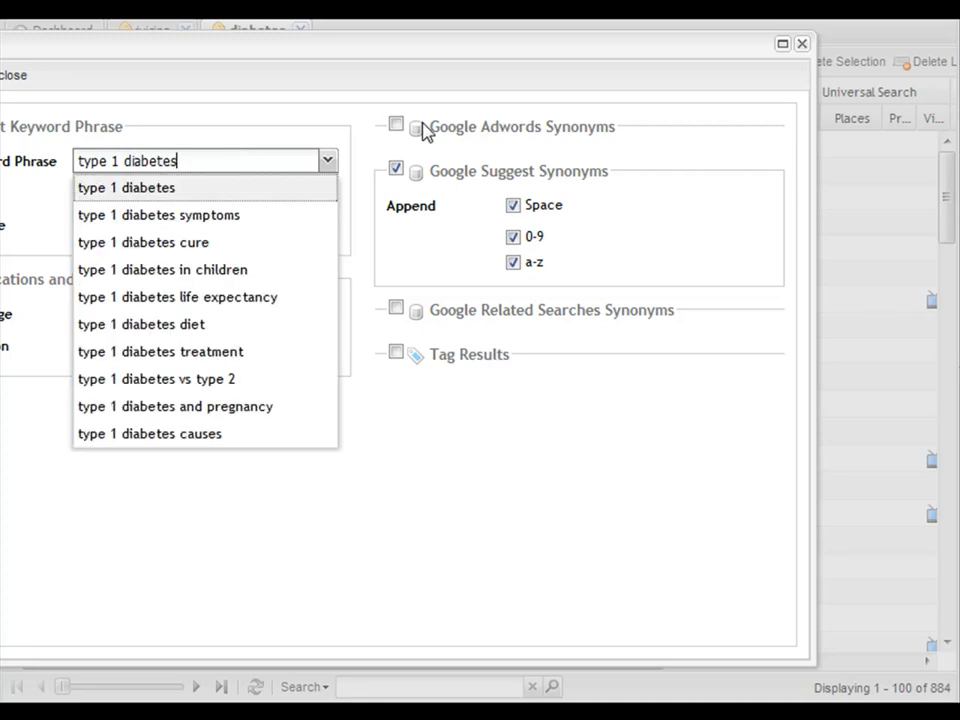
{"action": "left_click", "coordinate": [396, 124]}
{"action": "left_click", "coordinate": [523, 157]}
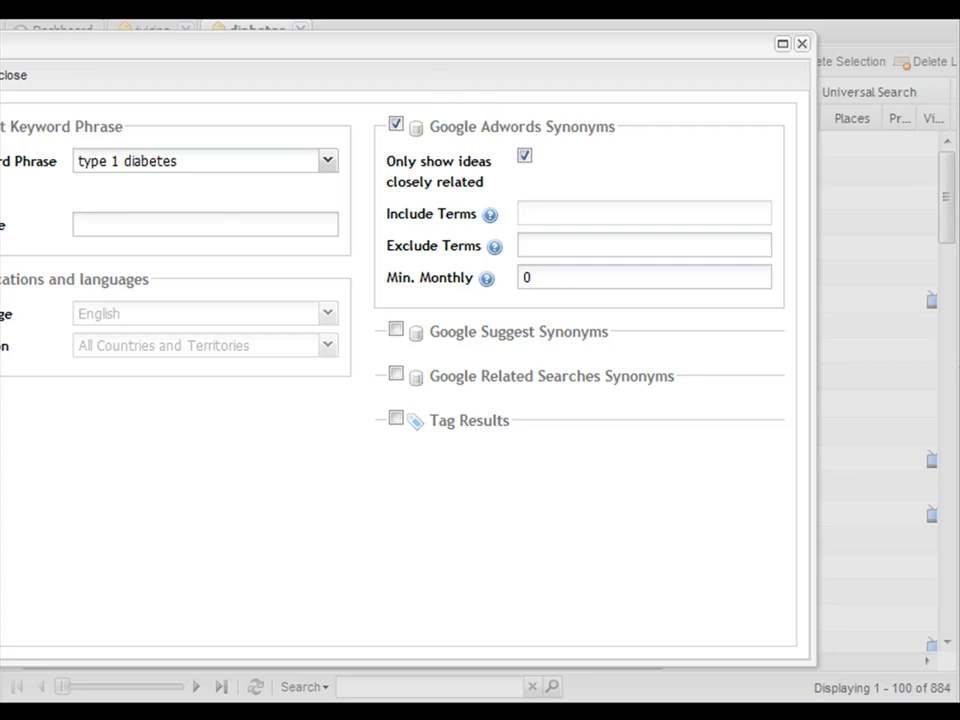
{"action": "left_click", "coordinate": [10, 75]}
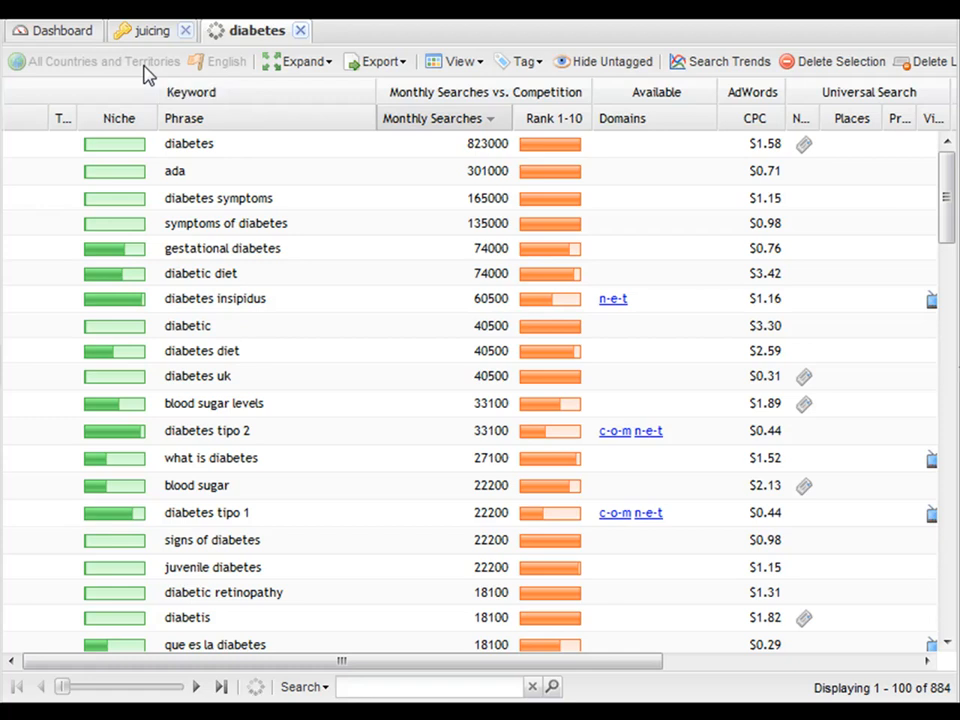
Step: View the juicing keyword list briefly, then return to the diabetes research and look through its expanded keywords
{"action": "left_click", "coordinate": [141, 32]}
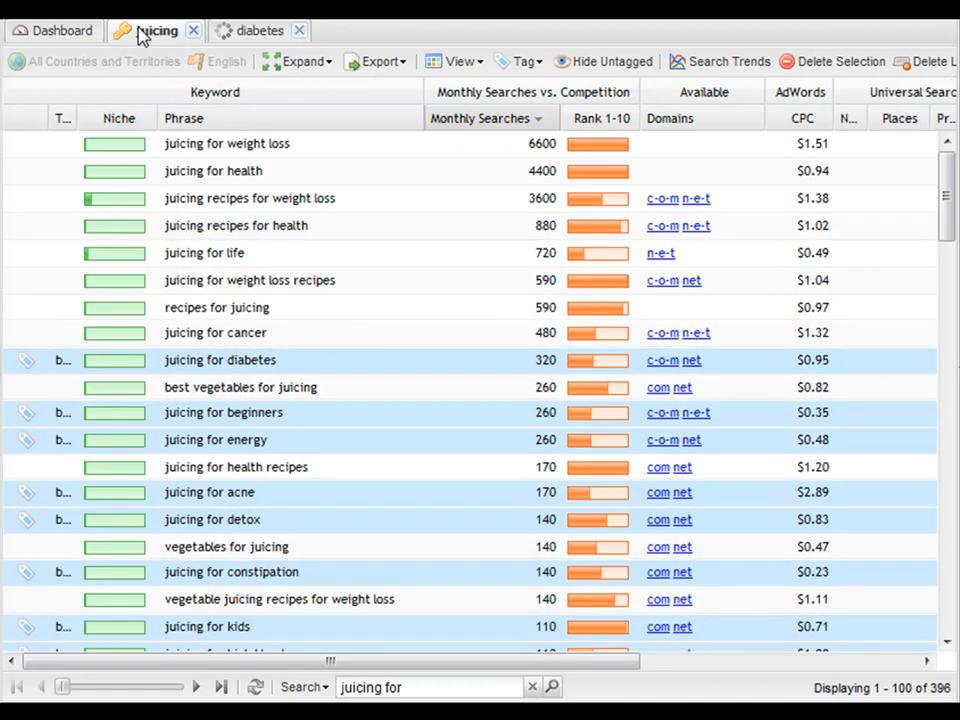
{"action": "left_click", "coordinate": [257, 34]}
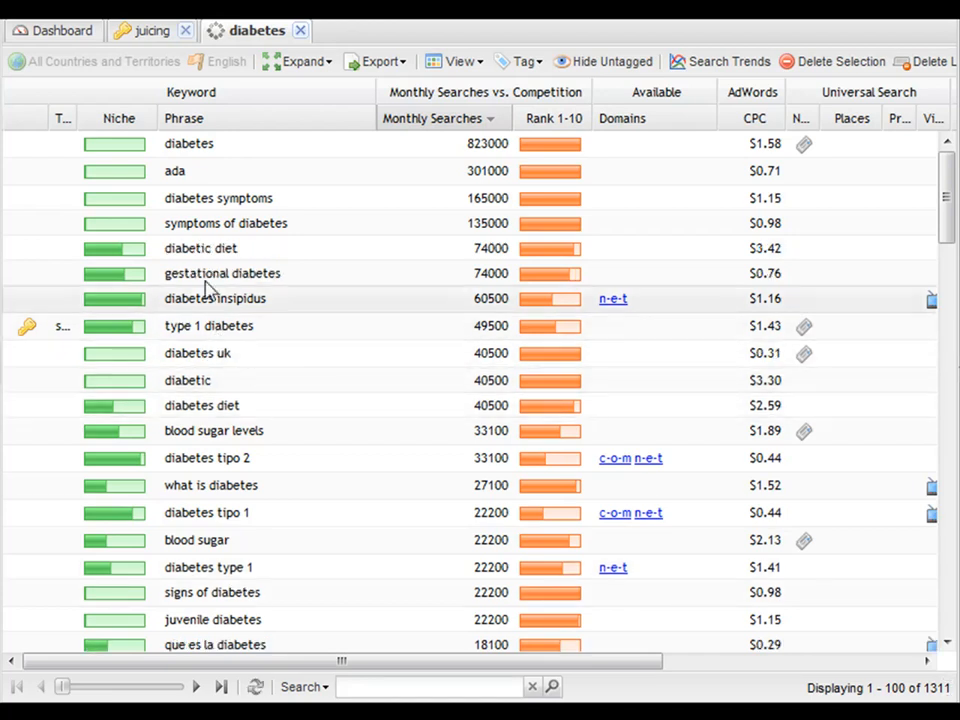
{"action": "scroll", "coordinate": [168, 212], "scroll_direction": "down", "scroll_amount": 4}
{"action": "scroll", "coordinate": [168, 212], "scroll_direction": "down", "scroll_amount": 4}
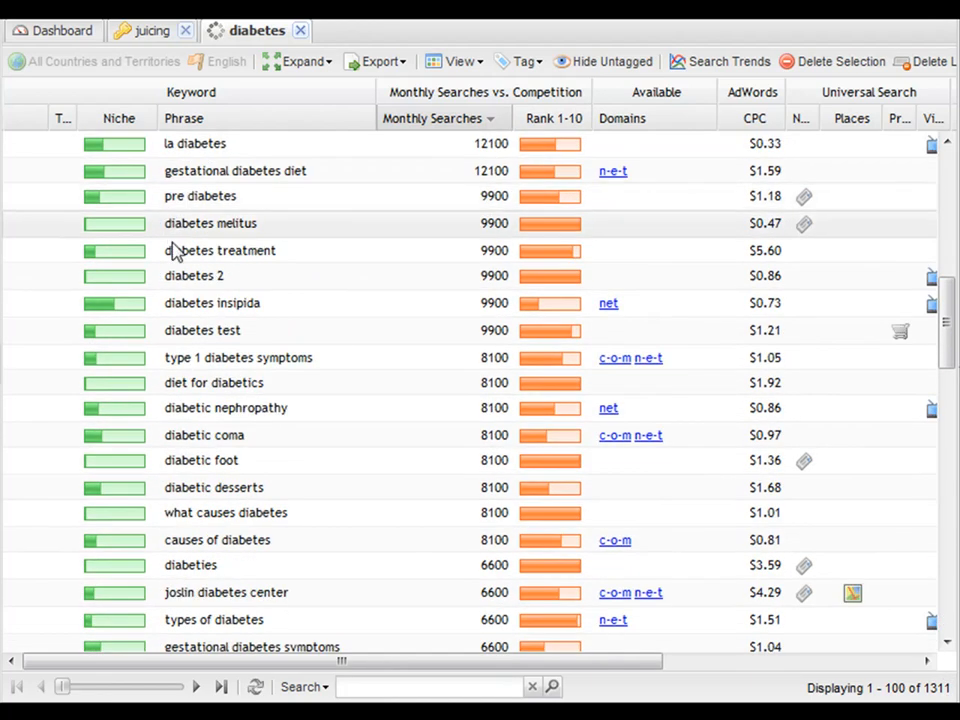
Step: Open the keyword analysis for "diet for diabetics", then close both it and the diabetes research
{"action": "left_click", "coordinate": [193, 385]}
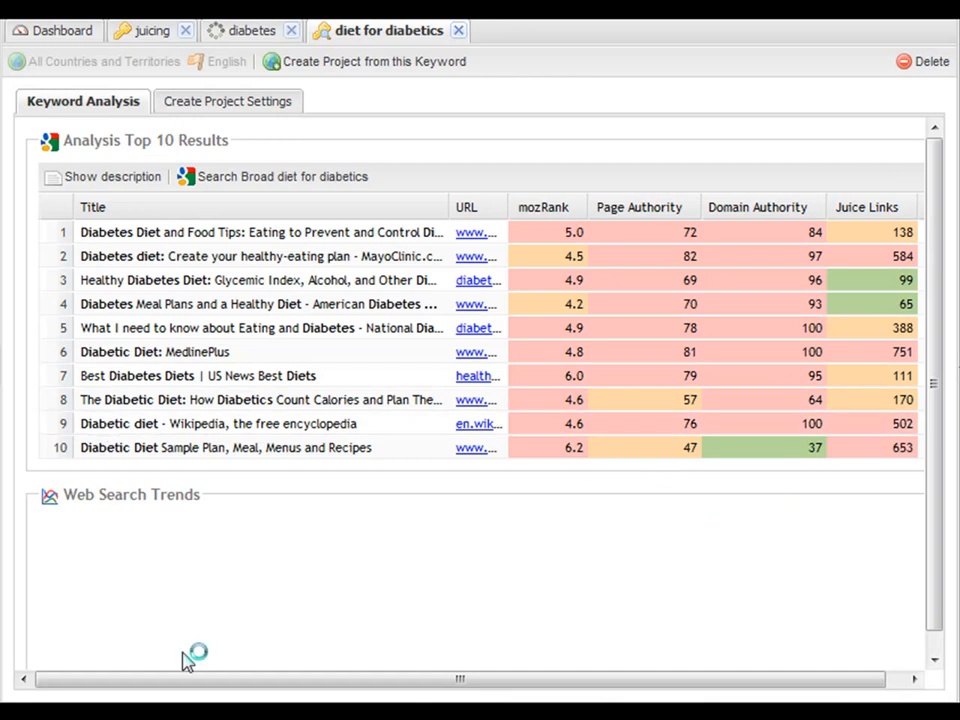
{"action": "left_click", "coordinate": [458, 31]}
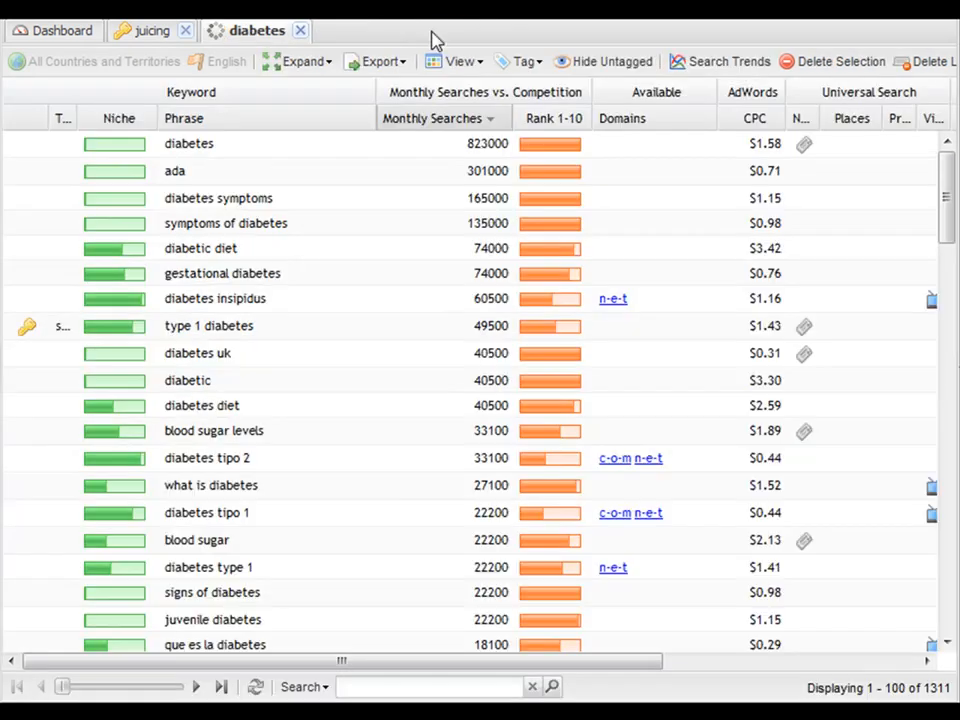
{"action": "left_click", "coordinate": [301, 32]}
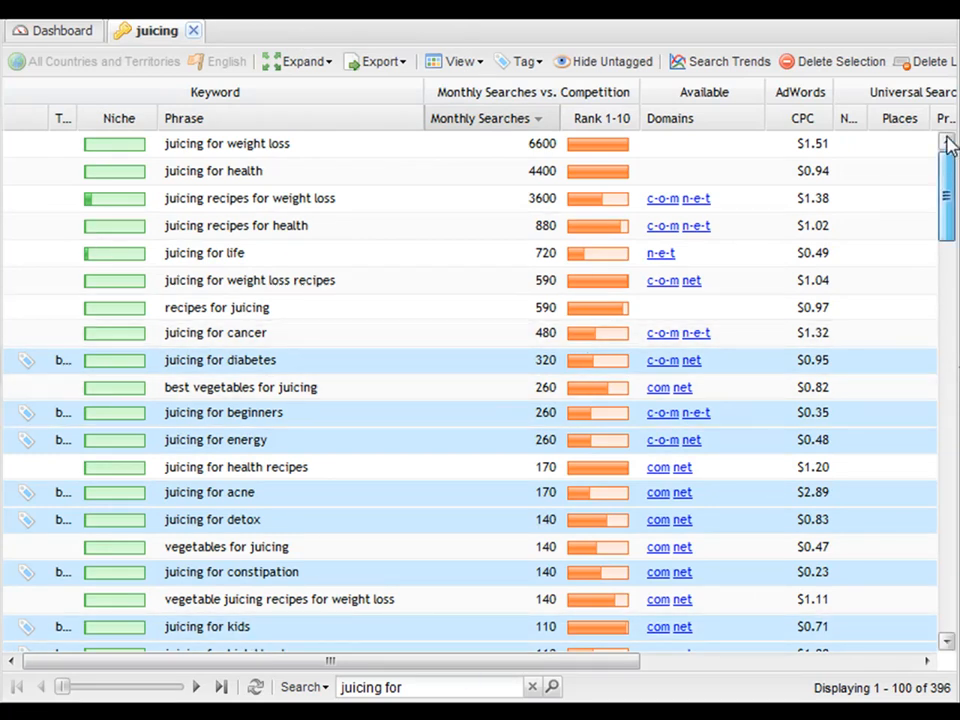
Step: Filter the juicing keyword list by "wheat grass" in place of the current search phrase
{"action": "left_click_drag", "start_coordinate": [429, 690], "coordinate": [302, 682]}
{"action": "type", "text": "wheatgrass"}
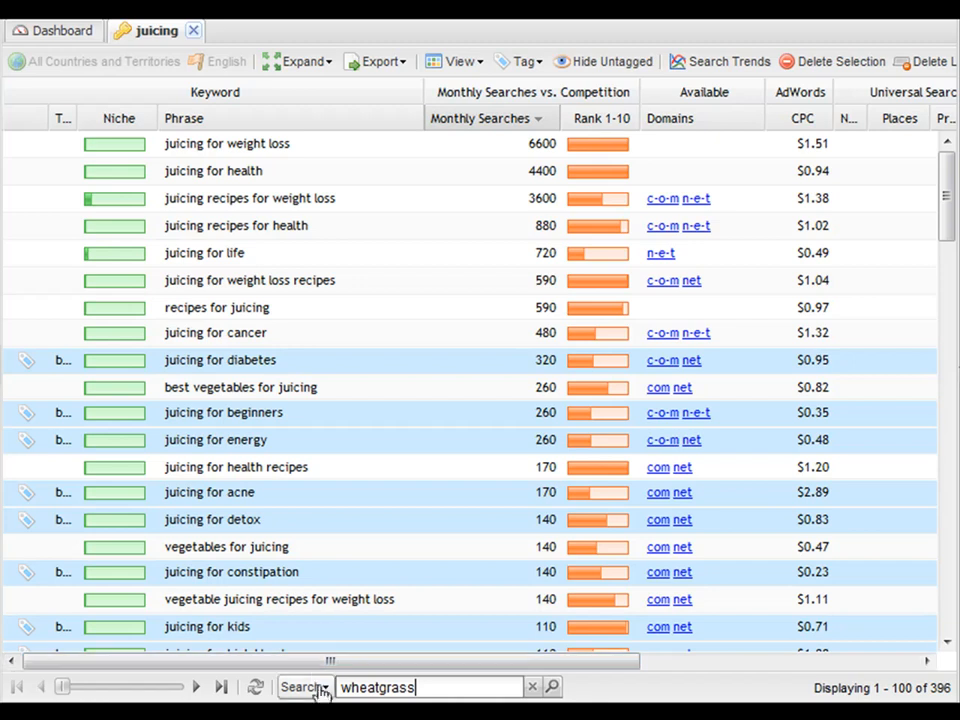
{"action": "left_click", "coordinate": [379, 687]}
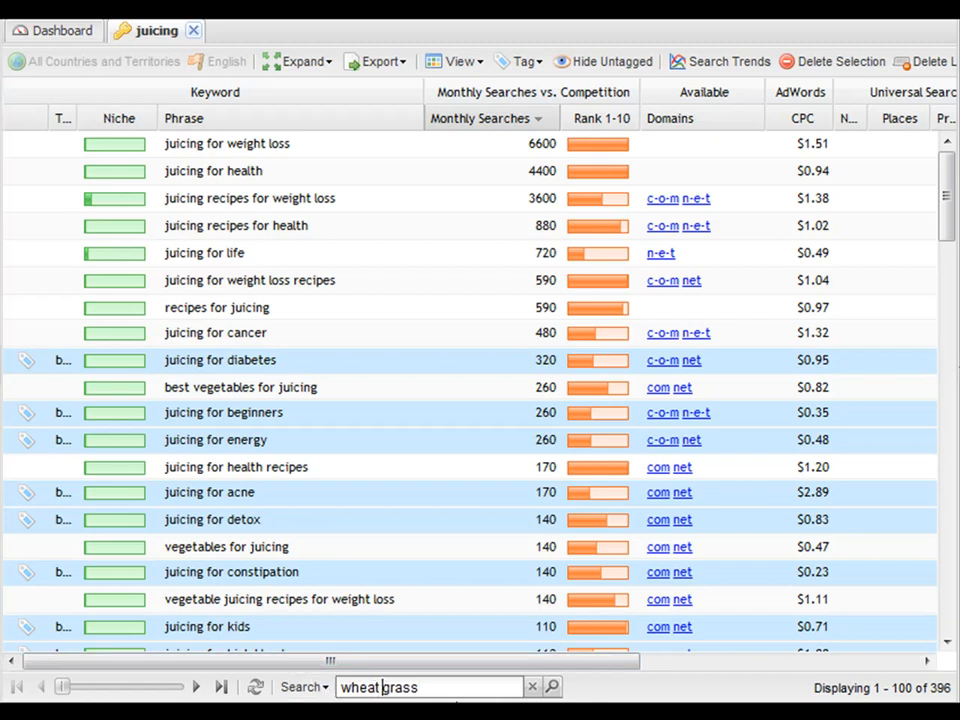
{"action": "left_click", "coordinate": [553, 689]}
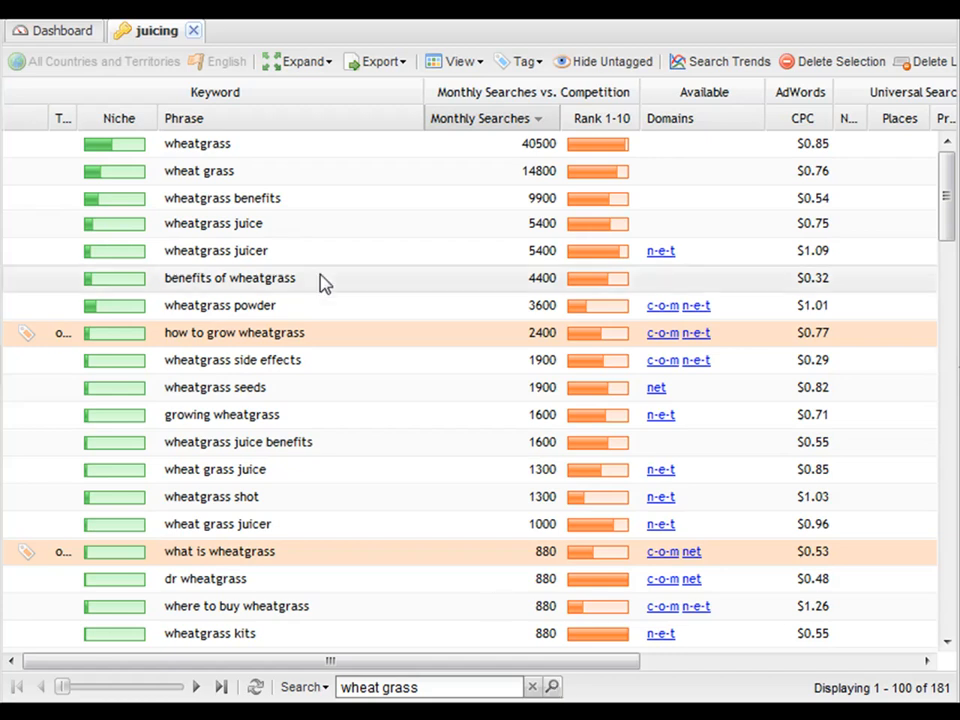
Step: Compare the similar phrases "wheatgrass benefits" and "benefits of wheatgrass" in the filtered list
{"action": "mouse_move", "coordinate": [945, 180]}
{"action": "left_mouse_down"}
{"action": "mouse_move", "coordinate": [936, 626]}
{"action": "mouse_move", "coordinate": [927, 180]}
{"action": "left_mouse_up"}
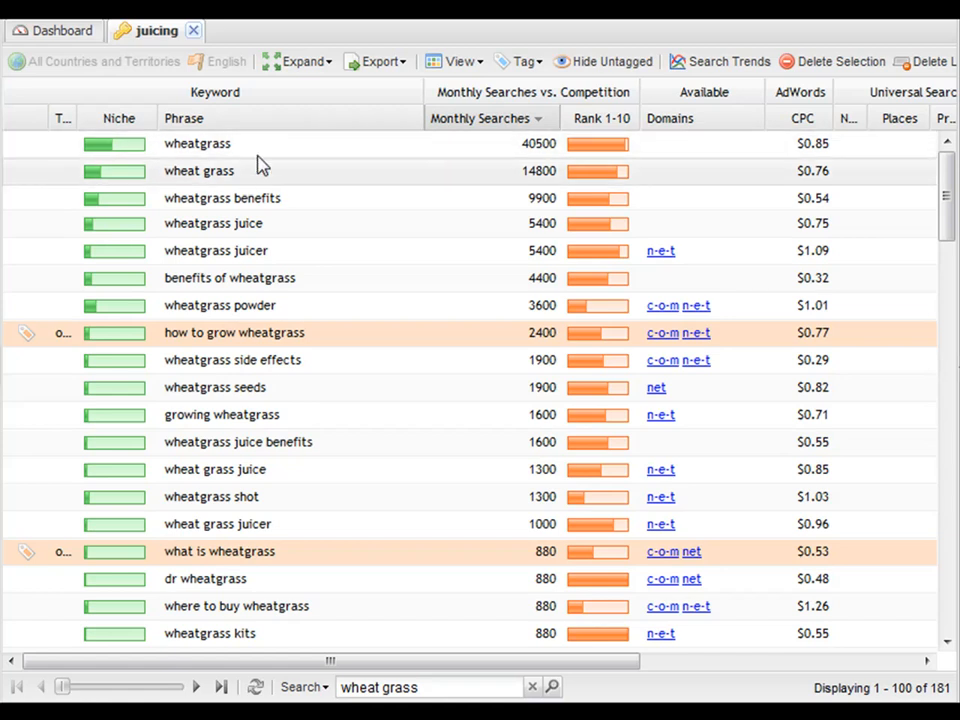
{"action": "left_click", "coordinate": [197, 205]}
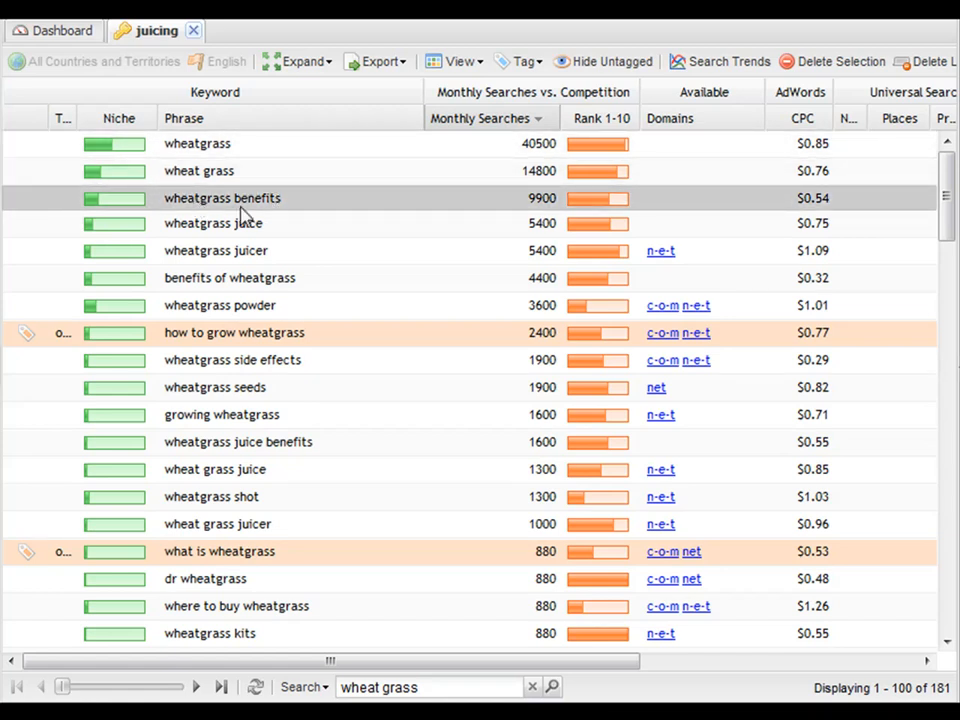
{"action": "left_click", "coordinate": [301, 284]}
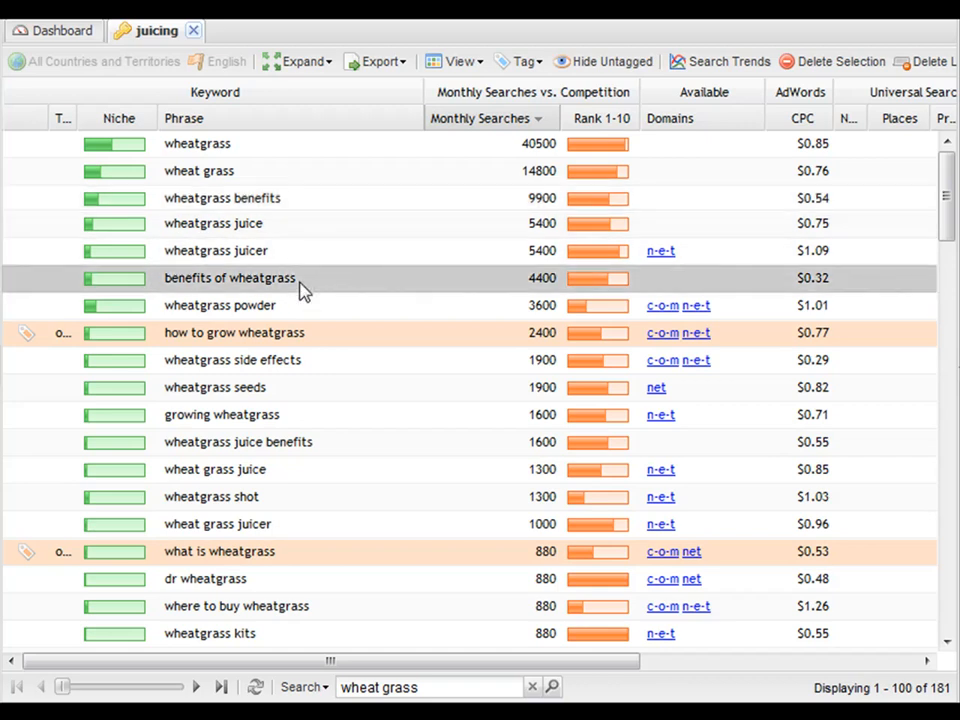
{"action": "left_click", "coordinate": [277, 207]}
{"action": "left_click", "coordinate": [284, 278]}
{"action": "left_click", "coordinate": [274, 206]}
{"action": "left_click", "coordinate": [275, 285]}
Step: Examine the next wheatgrass phrases, comparing "how to grow wheatgrass" with "growing wheatgrass"
{"action": "left_click", "coordinate": [249, 340]}
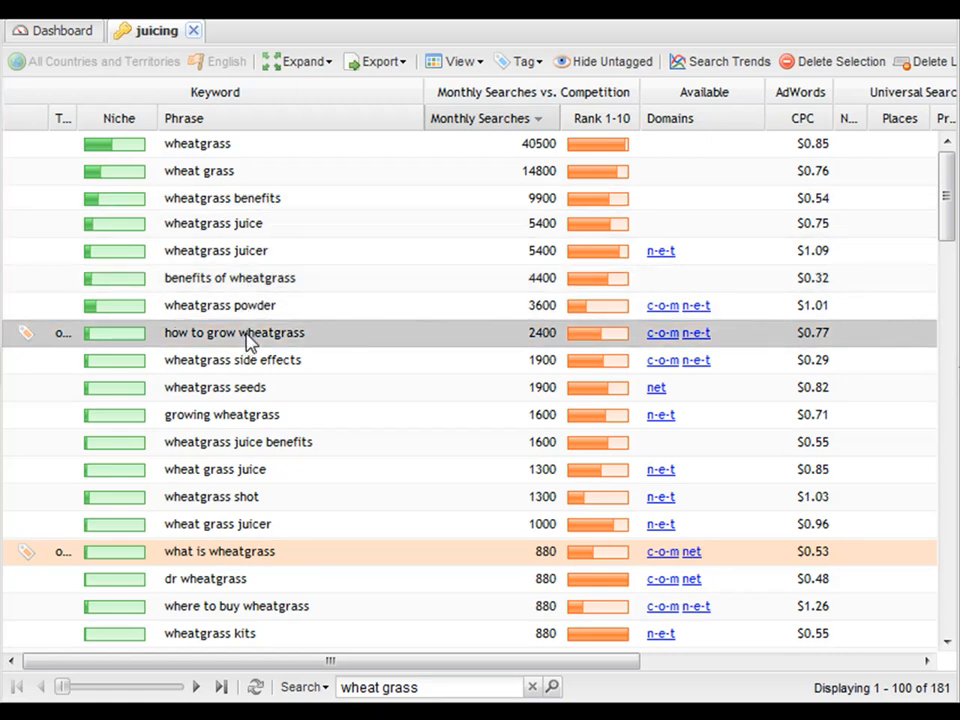
{"action": "left_click", "coordinate": [261, 363]}
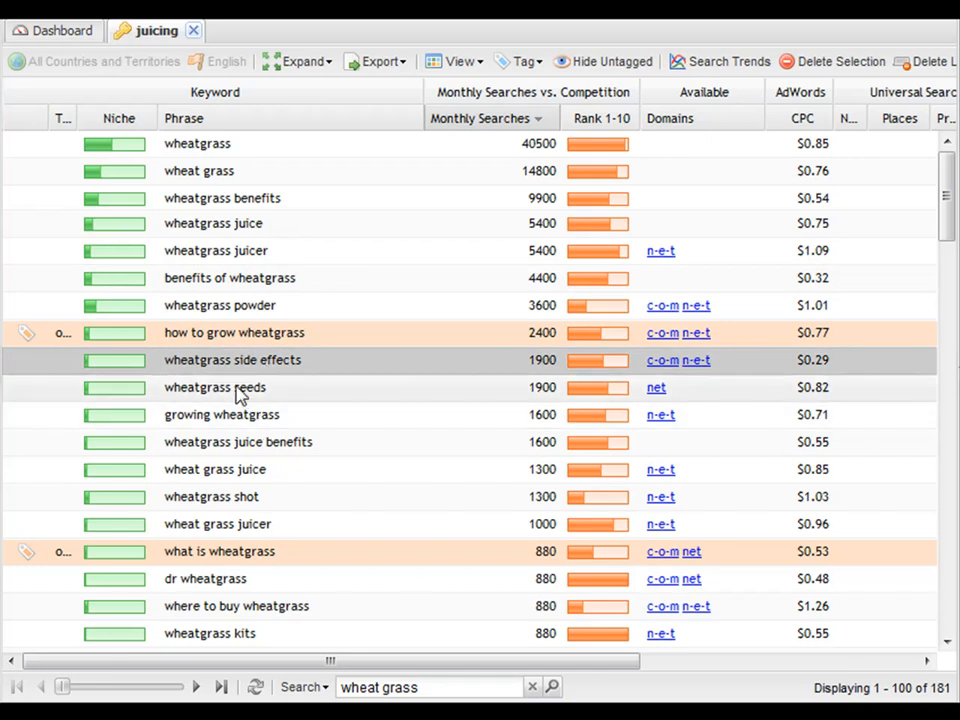
{"action": "left_click", "coordinate": [240, 395]}
{"action": "left_click", "coordinate": [245, 420]}
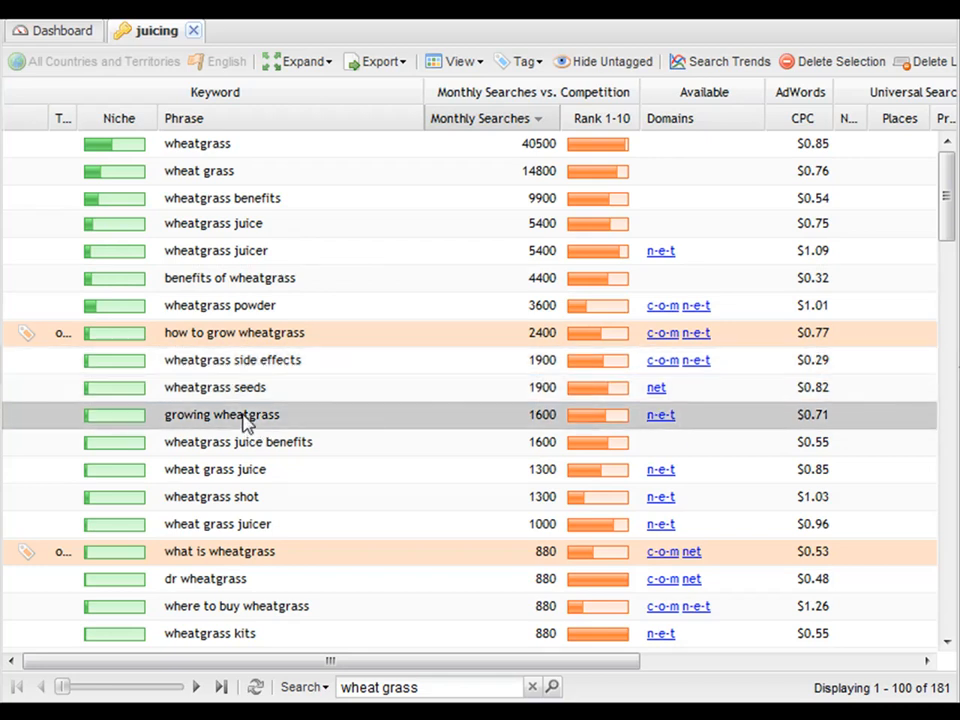
{"action": "left_click", "coordinate": [242, 336]}
{"action": "left_click", "coordinate": [240, 418]}
Step: Narrow the juicing keyword filter to "grow wheat grass"
{"action": "left_click", "coordinate": [439, 686]}
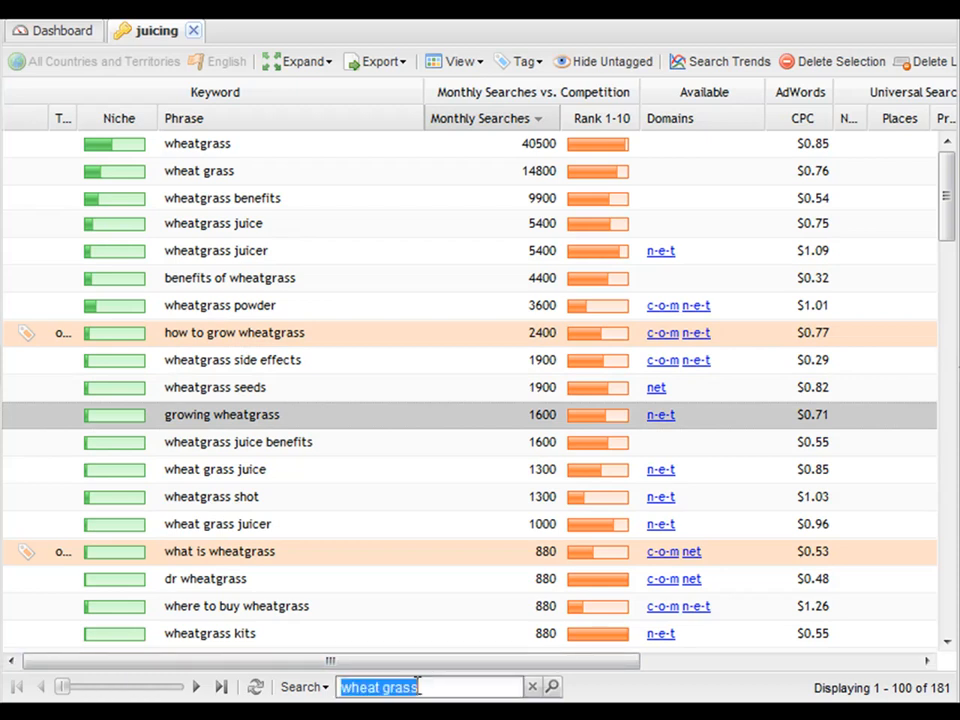
{"action": "left_click", "coordinate": [341, 687]}
{"action": "type", "text": "grow"}
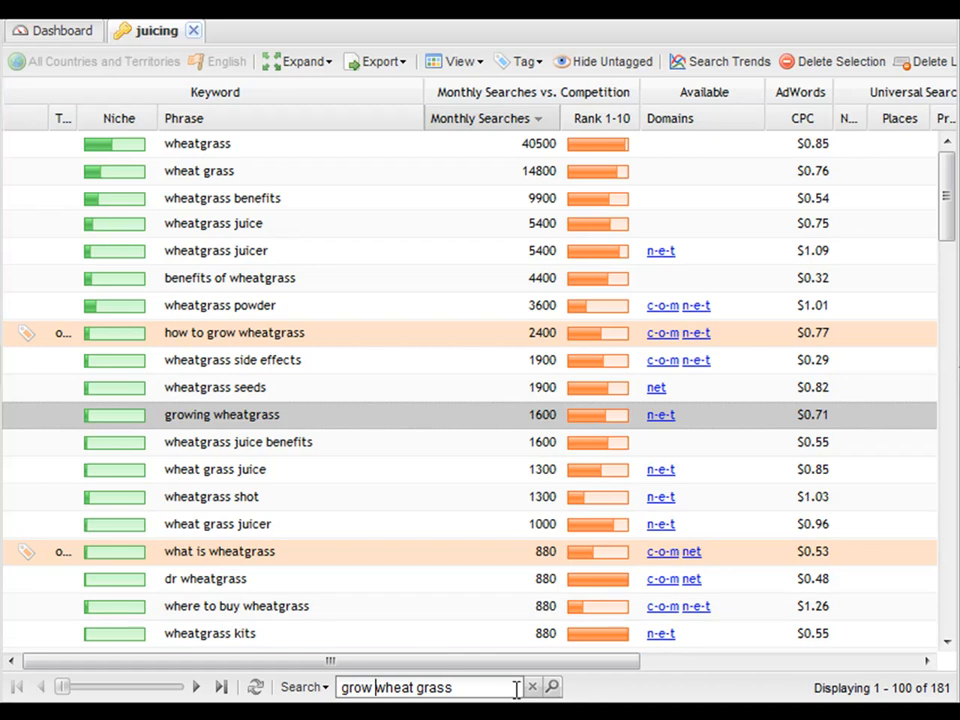
{"action": "left_click", "coordinate": [553, 687]}
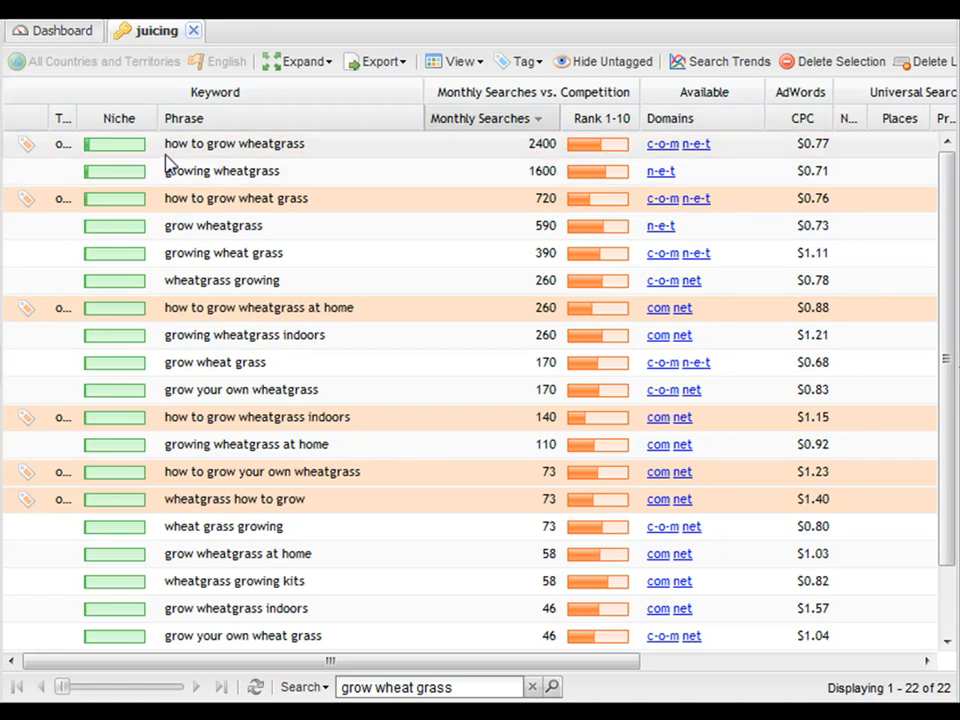
Step: Look through all the wheatgrass-growing phrases for variations that share one topic, from "how to grow wheatgrass" to "growing wheatgrass at home"
{"action": "left_click", "coordinate": [343, 148]}
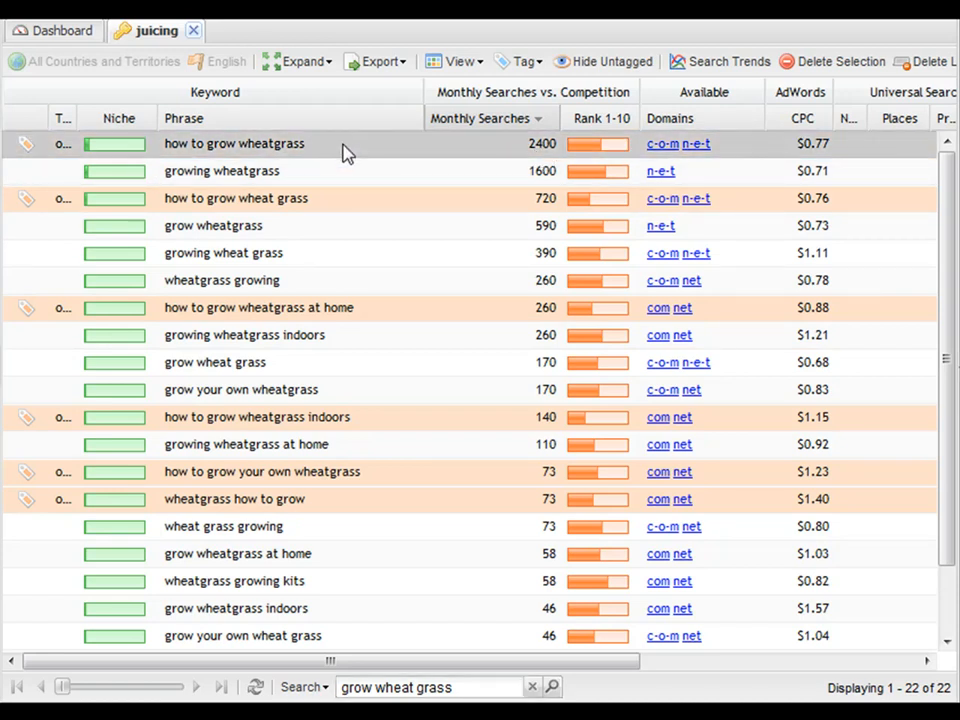
{"action": "left_click", "coordinate": [330, 174]}
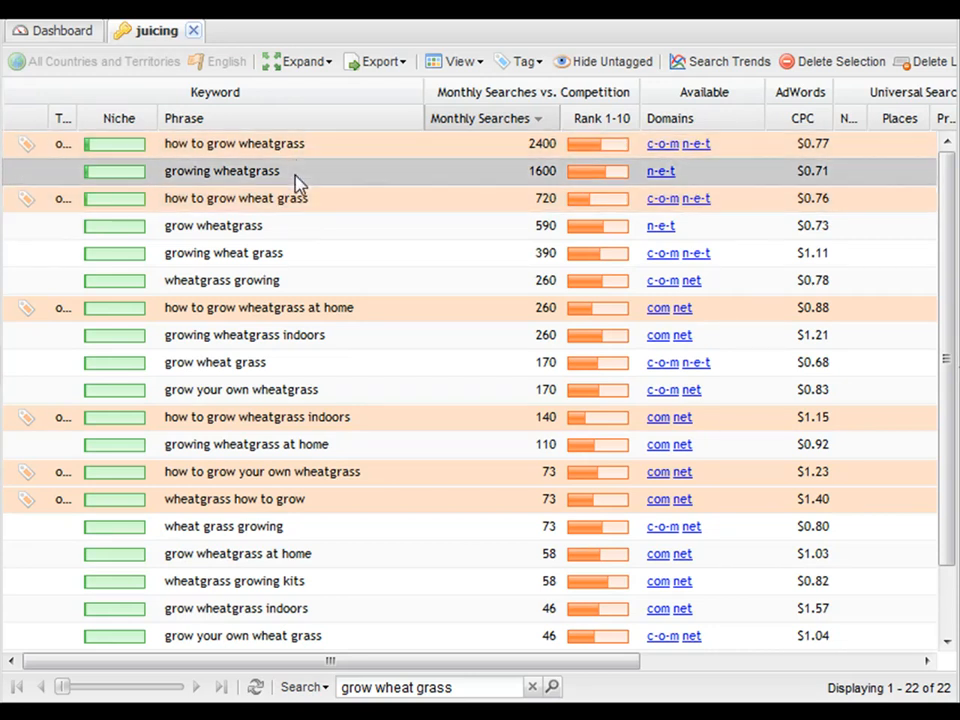
{"action": "left_click", "coordinate": [298, 204]}
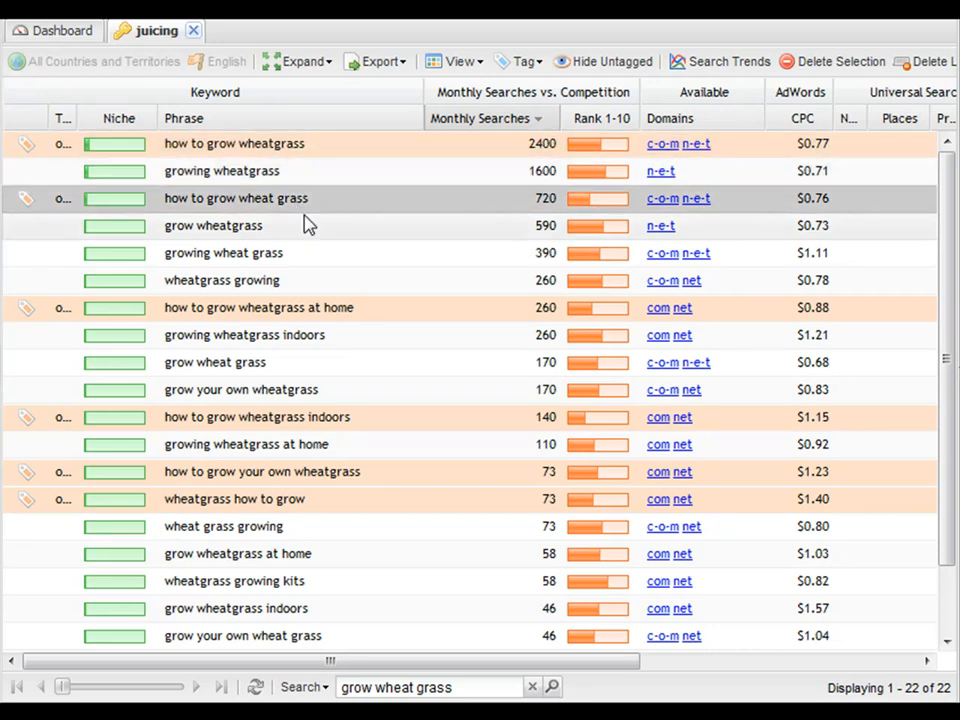
{"action": "scroll", "coordinate": [265, 465], "scroll_direction": "down", "scroll_amount": 1}
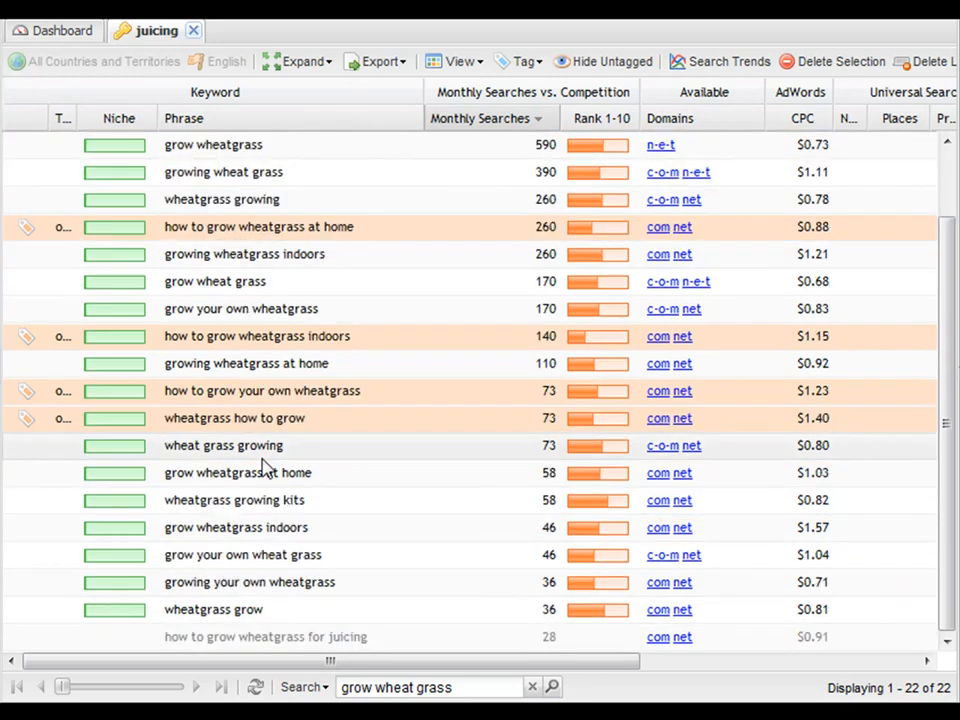
{"action": "scroll", "coordinate": [268, 465], "scroll_direction": "up", "scroll_amount": 1}
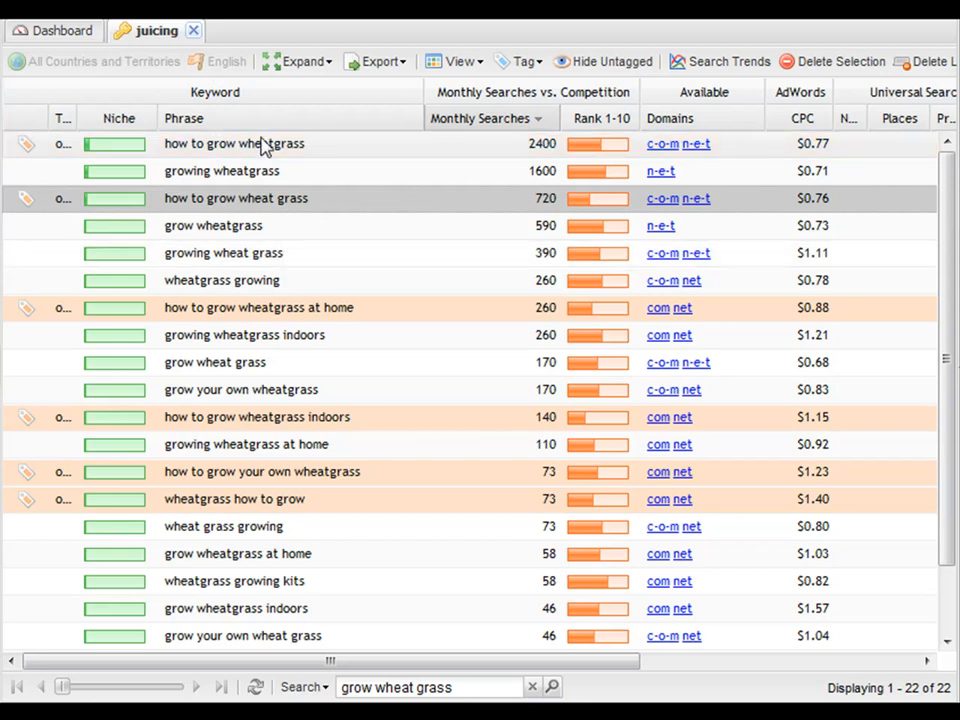
{"action": "left_click_drag", "start_coordinate": [949, 182], "coordinate": [955, 250]}
{"action": "scroll", "coordinate": [928, 161], "scroll_direction": "up", "scroll_amount": 3}
{"action": "scroll", "coordinate": [225, 525], "scroll_direction": "down", "scroll_amount": 1}
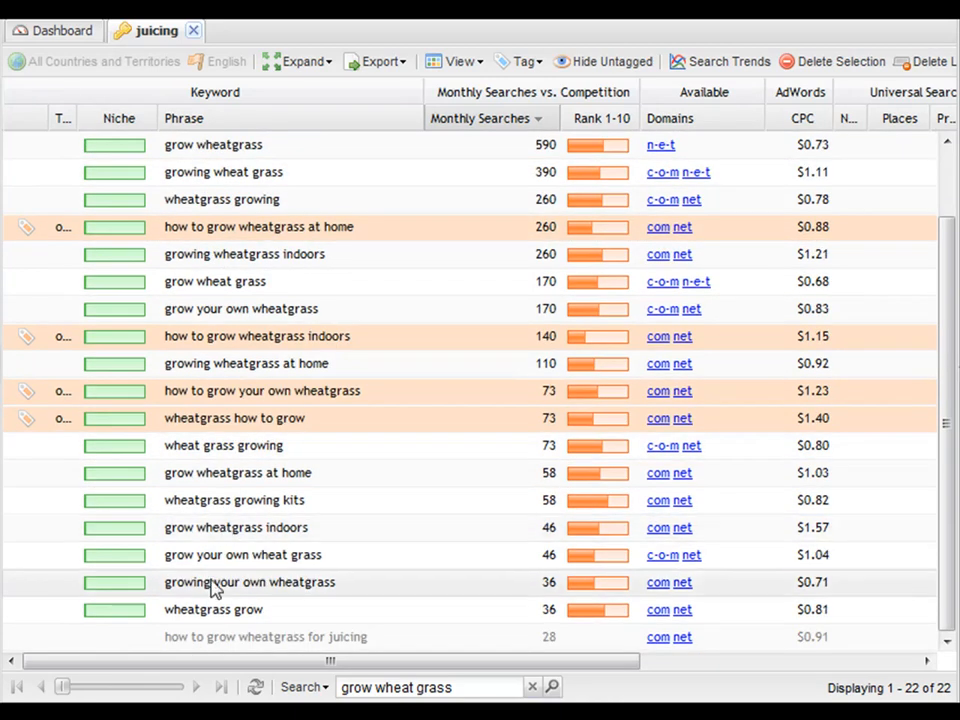
{"action": "scroll", "coordinate": [222, 602], "scroll_direction": "up", "scroll_amount": 1}
{"action": "scroll", "coordinate": [222, 530], "scroll_direction": "down", "scroll_amount": 1}
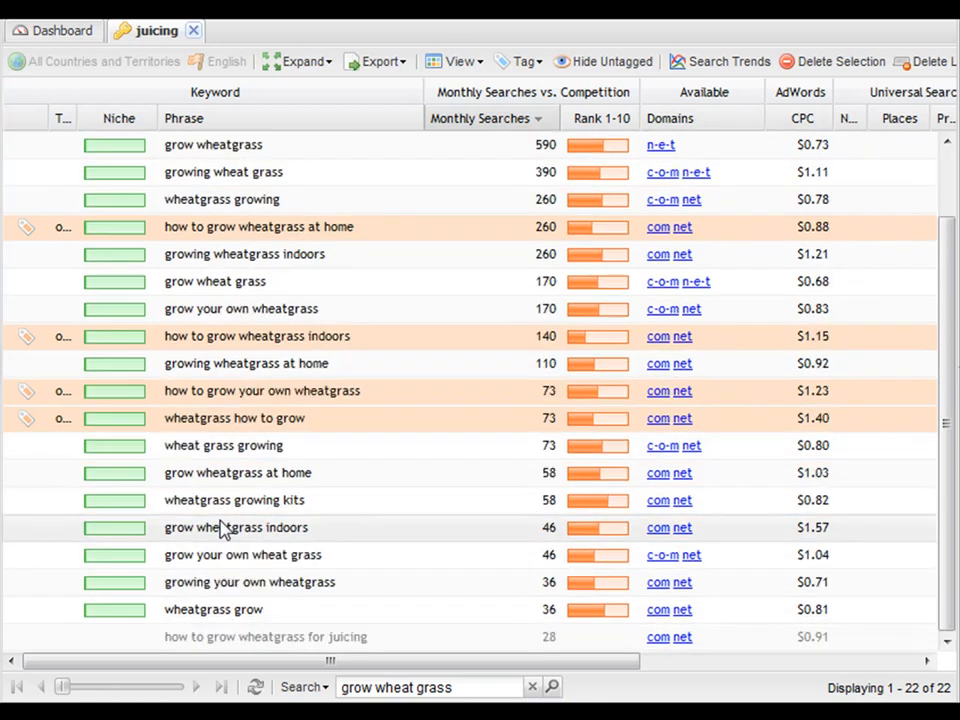
{"action": "scroll", "coordinate": [296, 311], "scroll_direction": "up", "scroll_amount": 1}
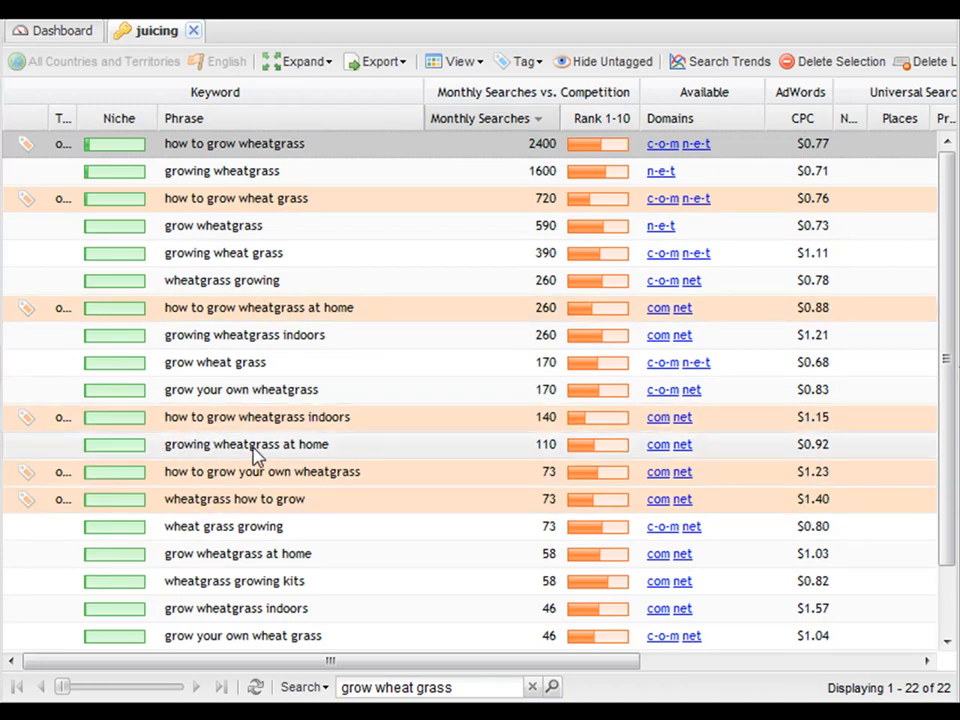
{"action": "left_click", "coordinate": [358, 447]}
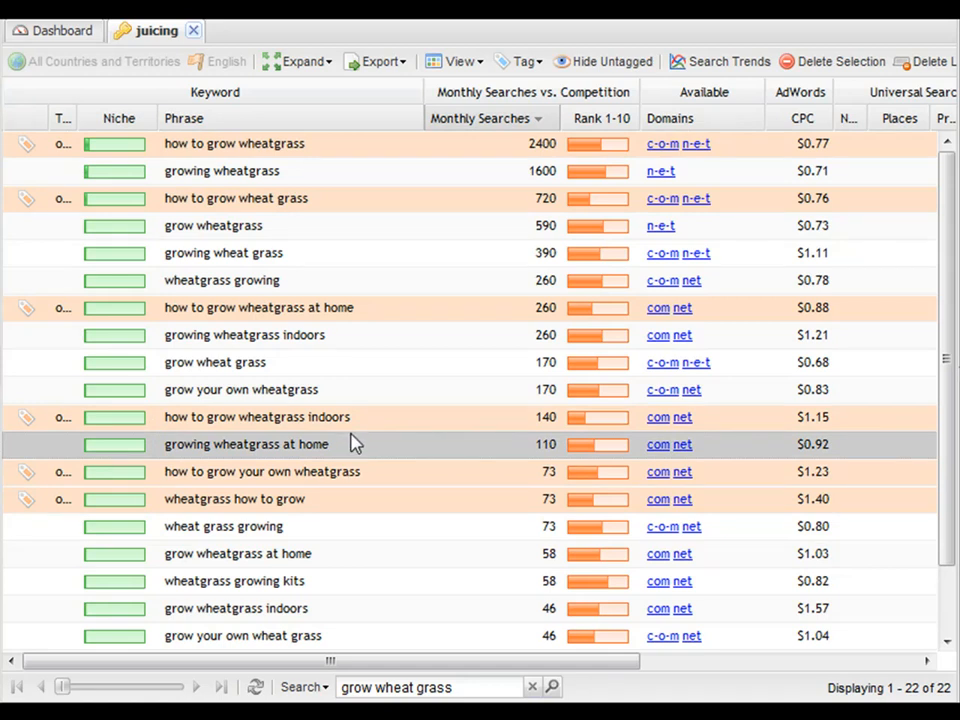
Step: Replace the wheatgrass filter with "acne" and examine the phrases "vitamin for acne" and "juicing for acne"
{"action": "left_click", "coordinate": [533, 687]}
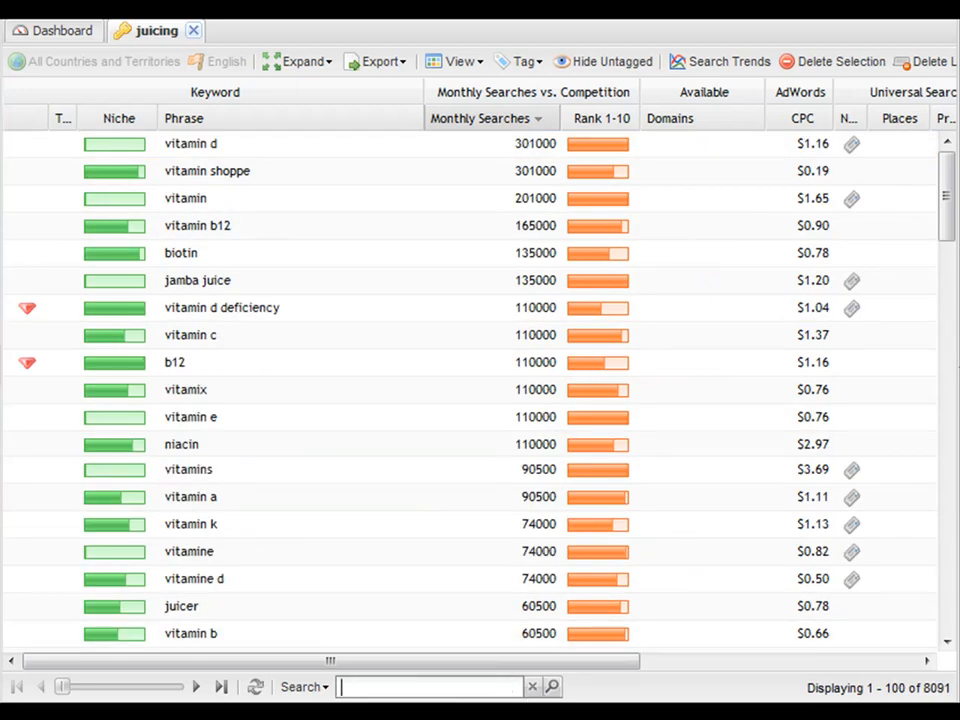
{"action": "left_click", "coordinate": [369, 687]}
{"action": "type", "text": "acne"}
{"action": "left_click", "coordinate": [552, 687]}
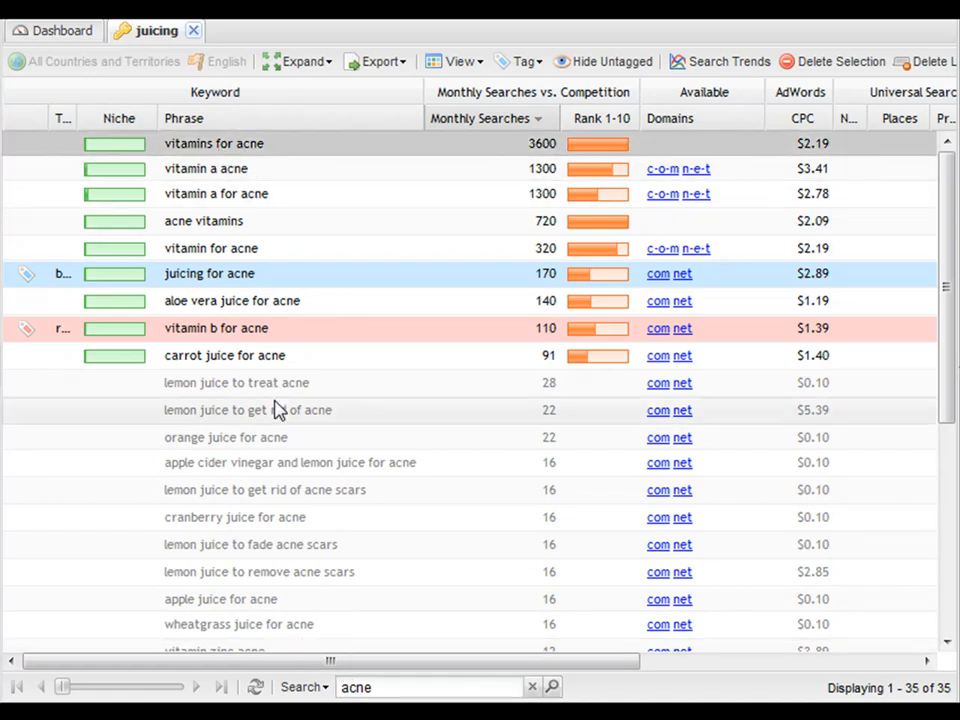
{"action": "left_click", "coordinate": [237, 252]}
{"action": "left_click", "coordinate": [253, 278]}
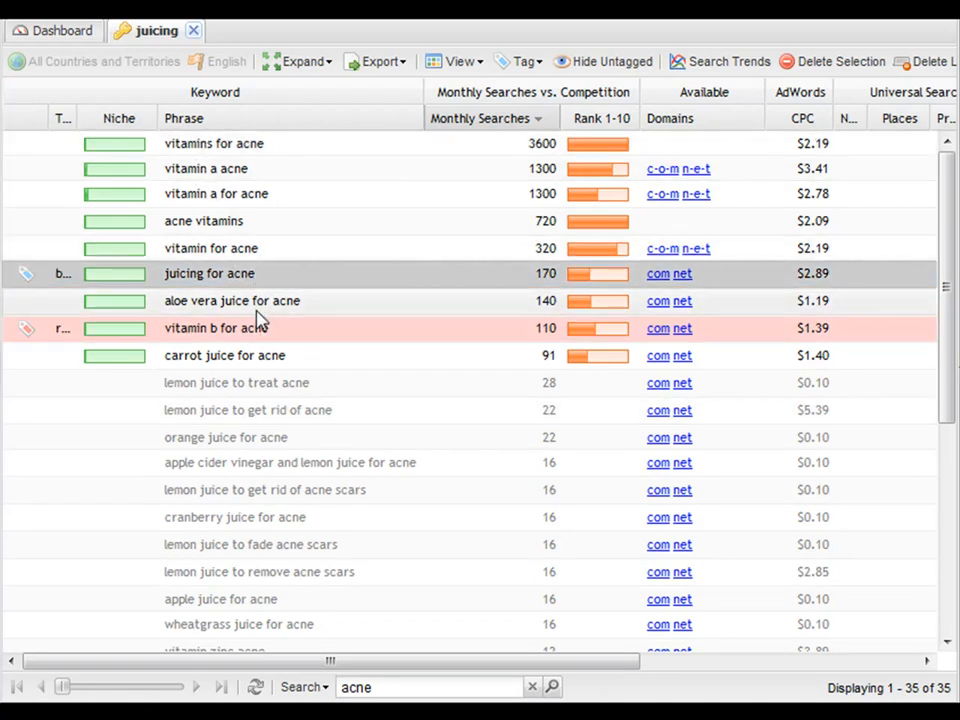
Step: Narrow the acne filter to "juic acne" and look through the juice-related acne phrases
{"action": "double_click", "coordinate": [341, 690]}
{"action": "left_click", "coordinate": [341, 690]}
{"action": "type", "text": "juic"}
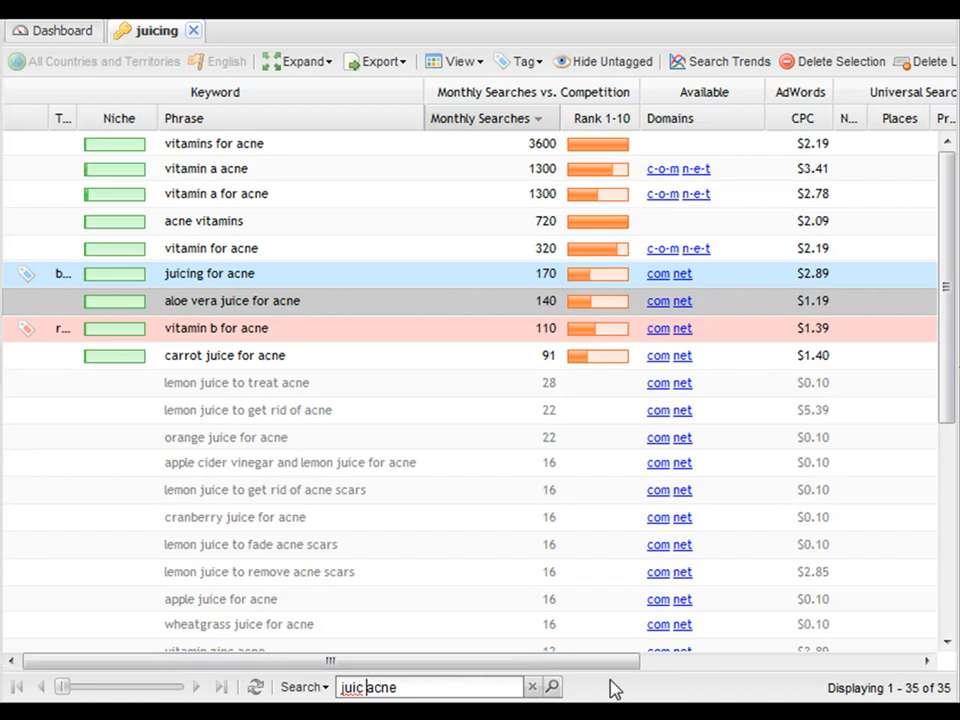
{"action": "left_click", "coordinate": [553, 688]}
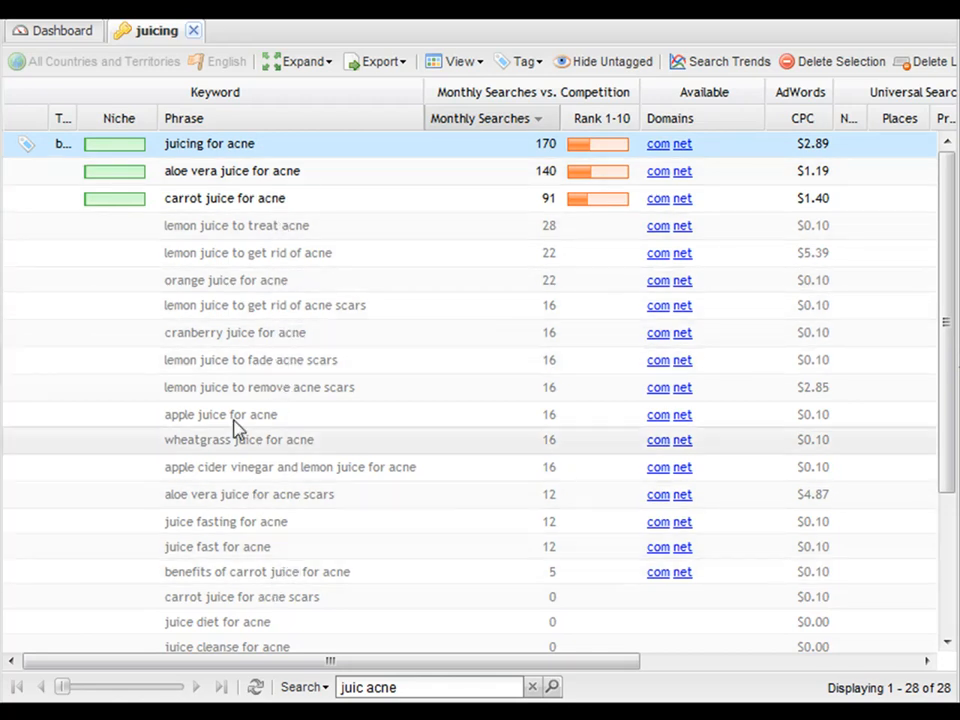
{"action": "scroll", "coordinate": [253, 516], "scroll_direction": "down", "scroll_amount": 3}
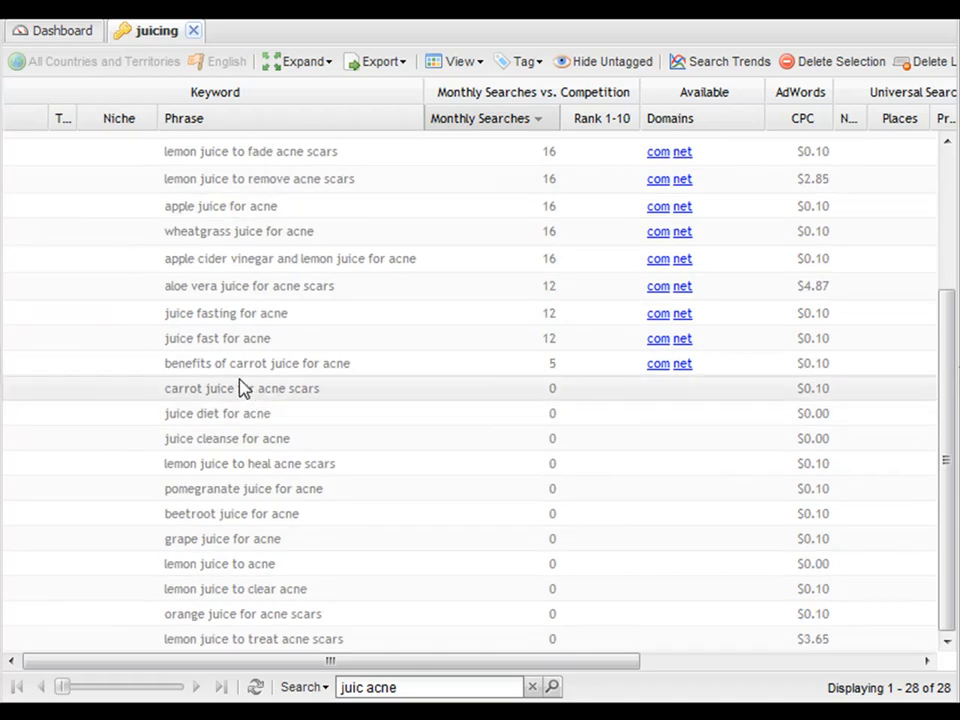
{"action": "scroll", "coordinate": [243, 389], "scroll_direction": "up", "scroll_amount": 3}
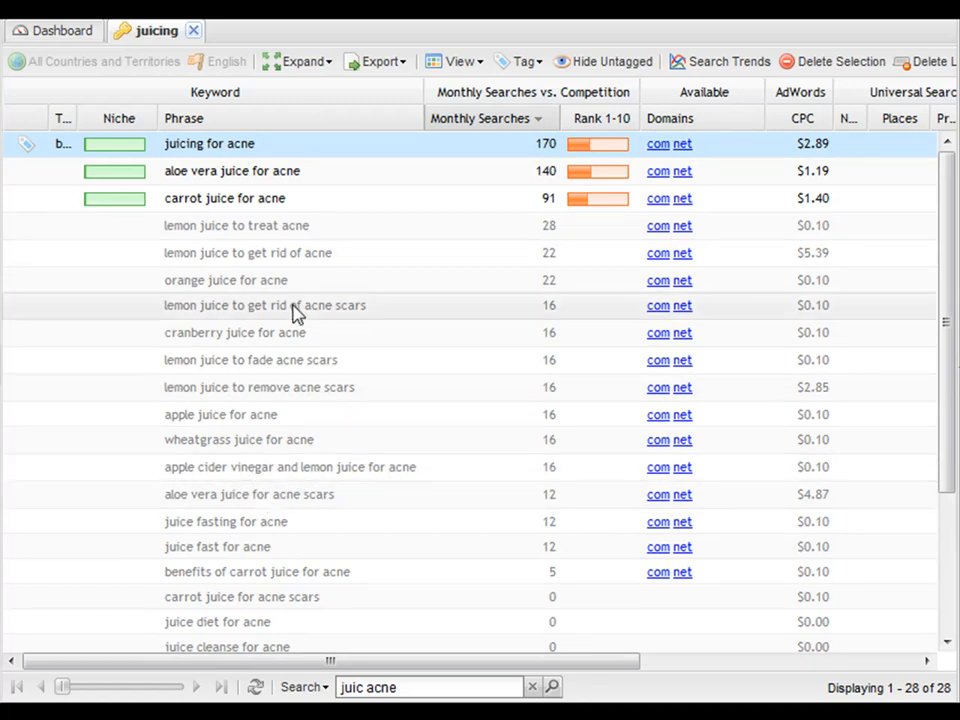
{"action": "scroll", "coordinate": [300, 290], "scroll_direction": "down", "scroll_amount": 3}
{"action": "scroll", "coordinate": [323, 308], "scroll_direction": "up", "scroll_amount": 3}
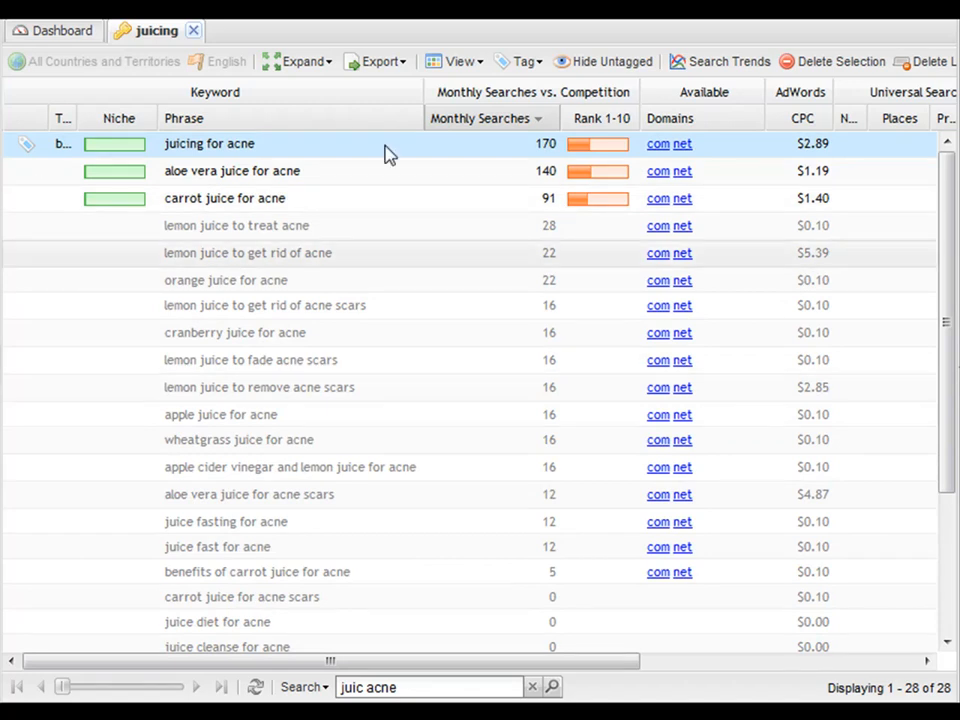
Step: Clear the search filter and select the phrase "aloe vera juice" in the full juicing keyword list
{"action": "left_click", "coordinate": [531, 687]}
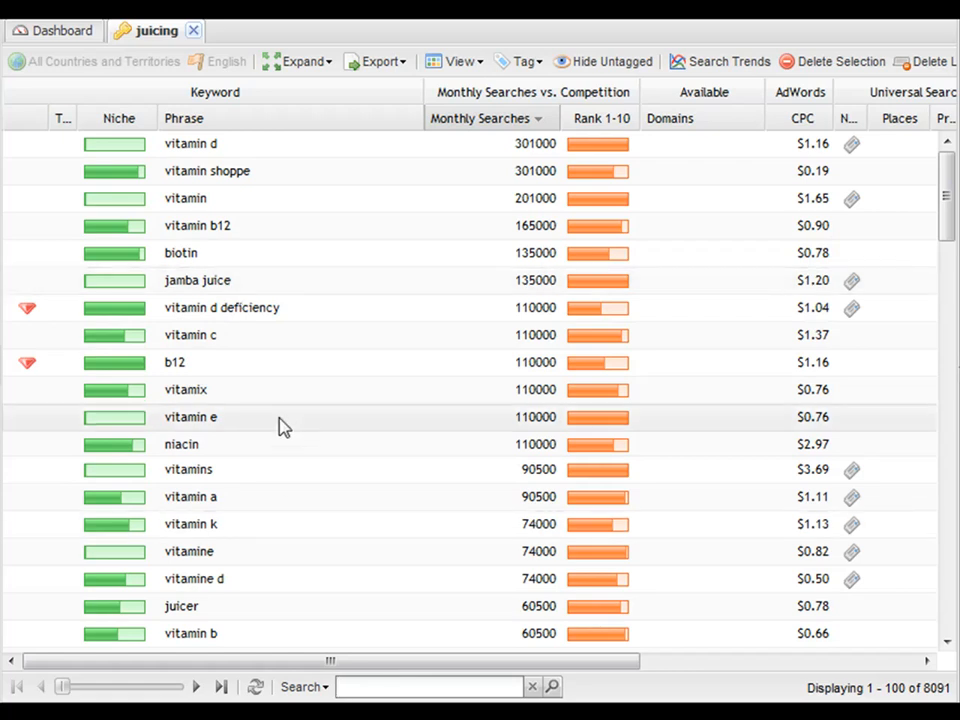
{"action": "scroll", "coordinate": [280, 426], "scroll_direction": "down", "scroll_amount": 3}
{"action": "scroll", "coordinate": [257, 489], "scroll_direction": "down", "scroll_amount": 4}
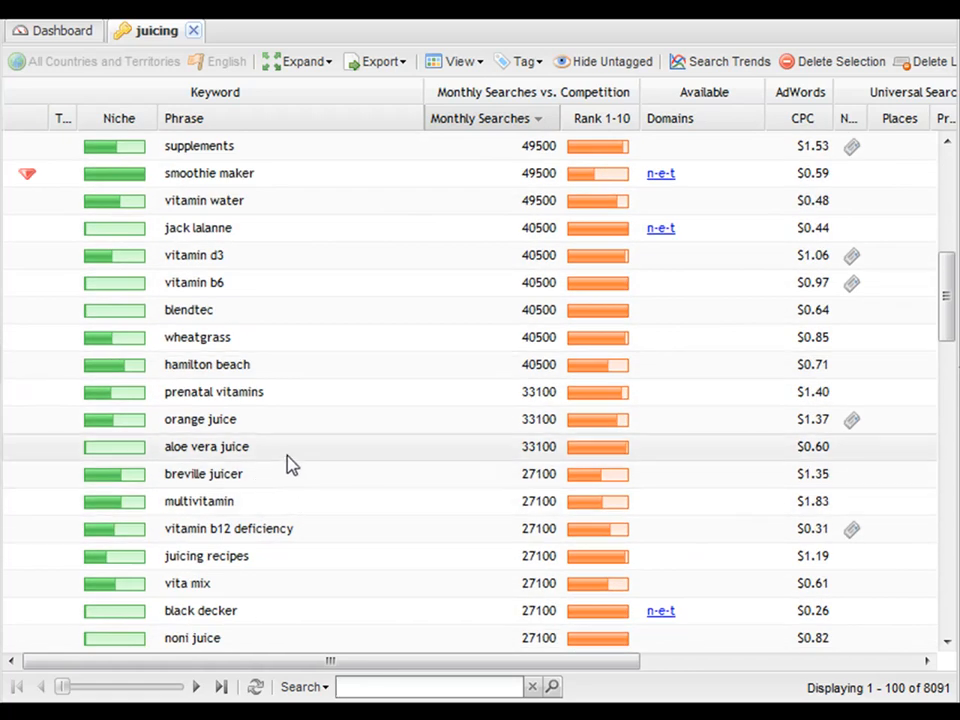
{"action": "left_click", "coordinate": [166, 455]}
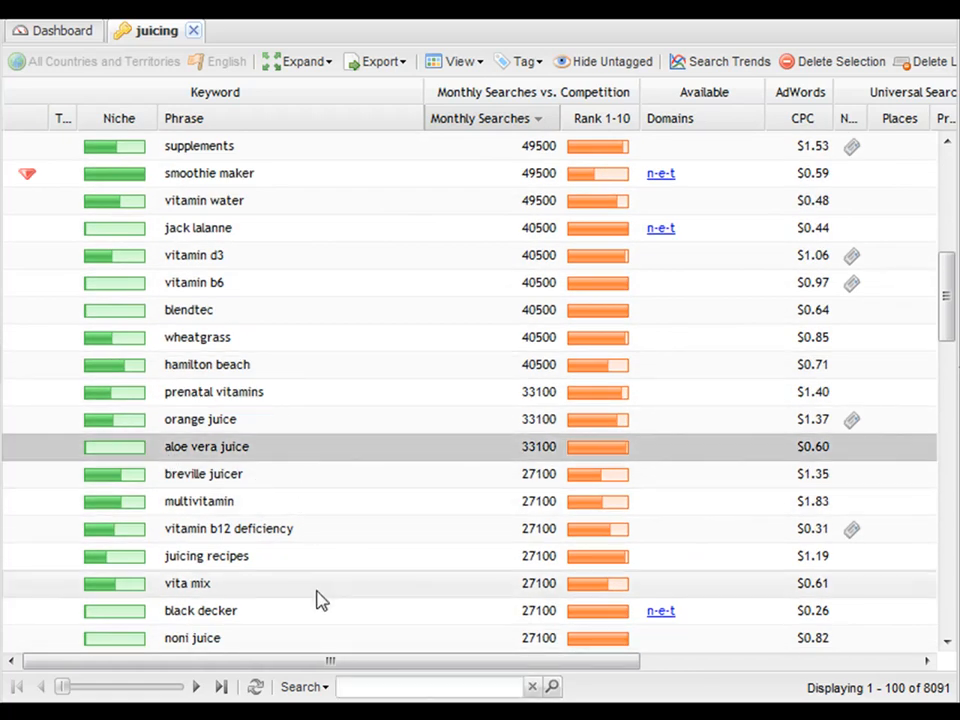
Step: Search the juicing keyword list for phrases containing "aloe vera"
{"action": "left_click", "coordinate": [363, 687]}
{"action": "type", "text": "aloe vara"}
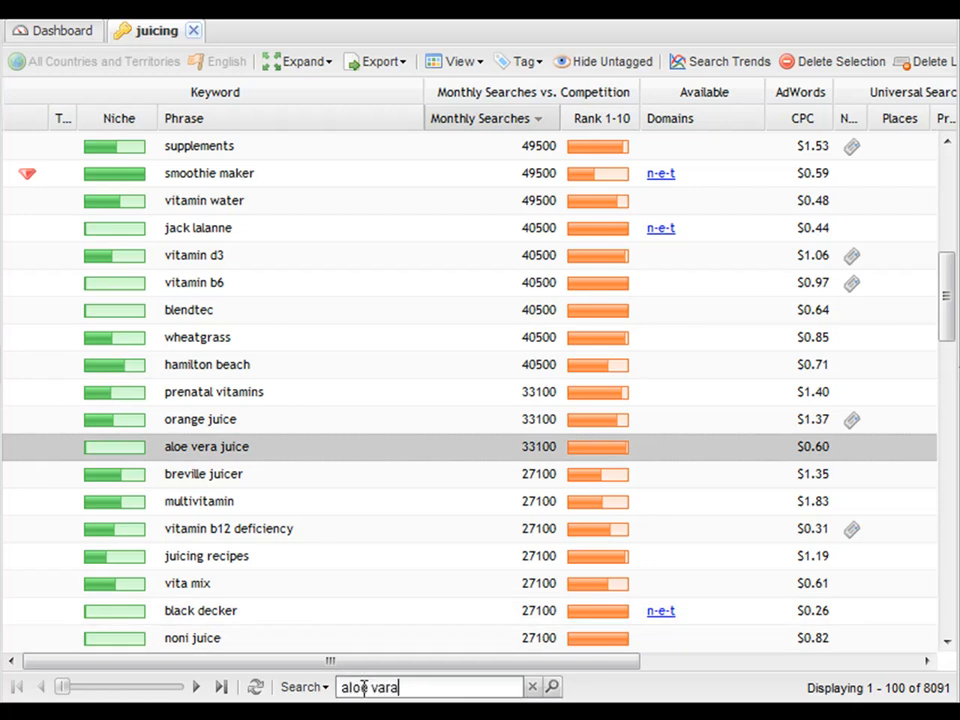
{"action": "key", "text": "BackSpace"}
{"action": "key", "text": "BackSpace"}
{"action": "key", "text": "BackSpace"}
{"action": "type", "text": "era"}
{"action": "left_click", "coordinate": [553, 688]}
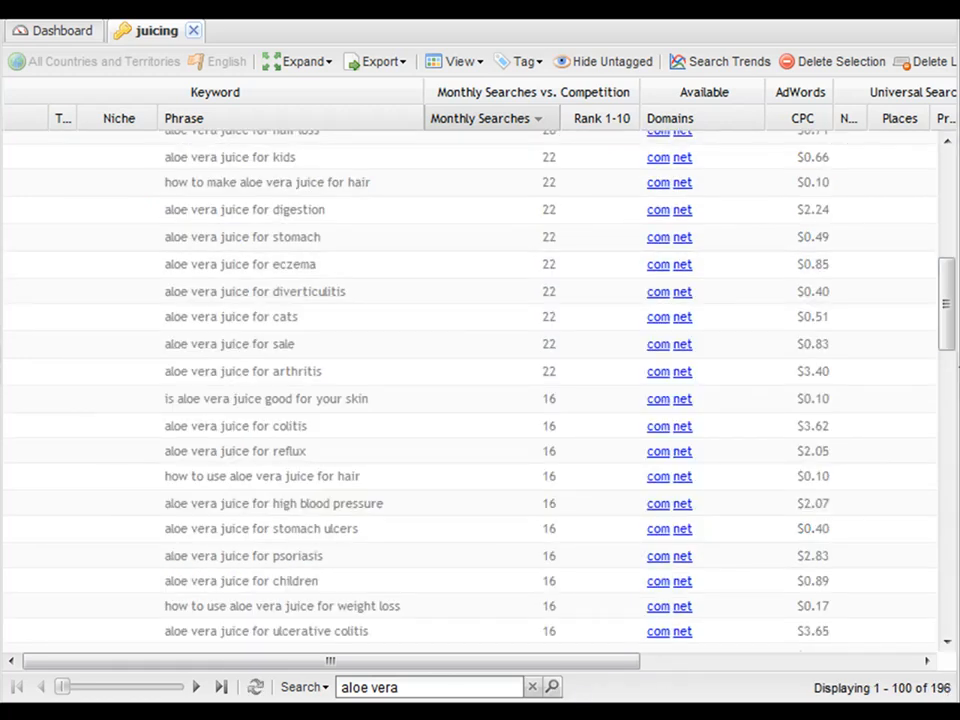
Step: From the start of the filtered list, examine "aloe vera juice for hair", "what is aloe vera juice good for" and "aloe vera juice for weight loss"
{"action": "left_click_drag", "start_coordinate": [949, 279], "coordinate": [945, 144]}
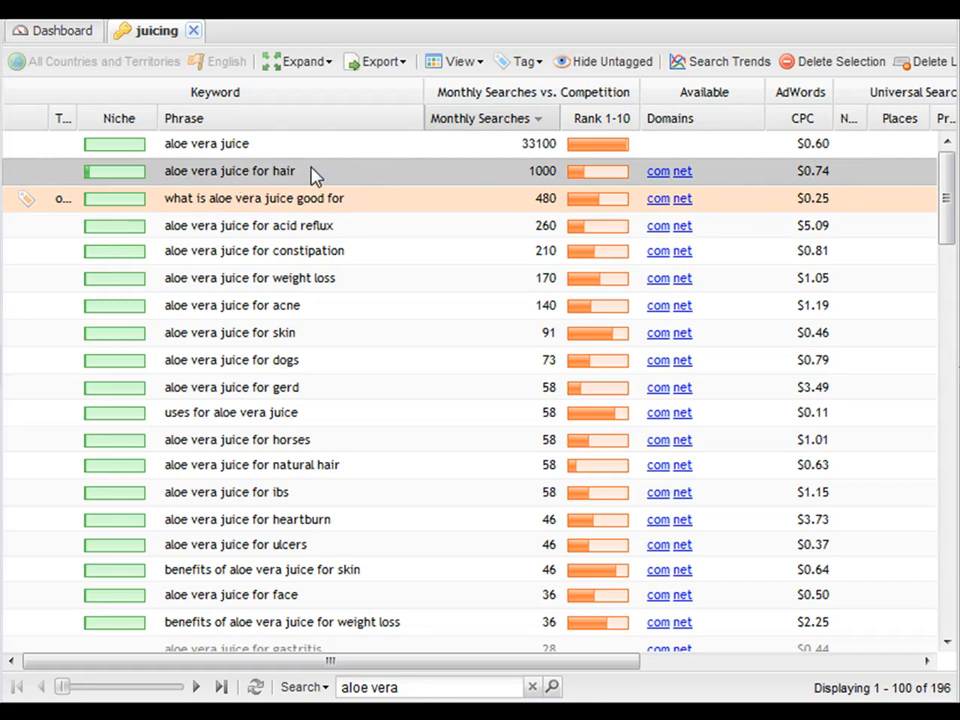
{"action": "left_click", "coordinate": [275, 177]}
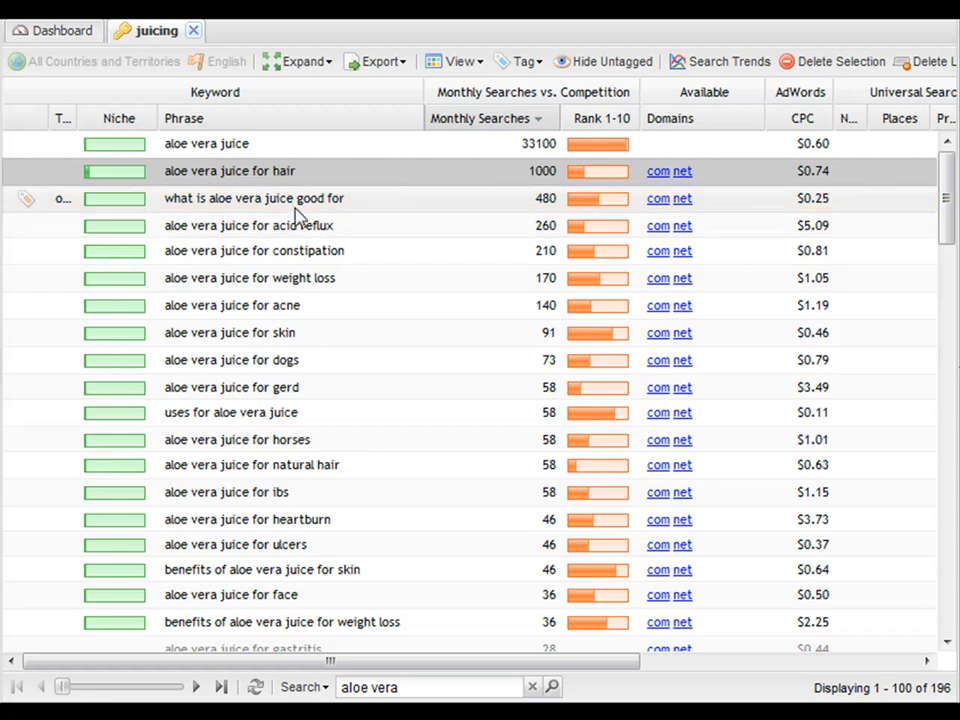
{"action": "left_click", "coordinate": [194, 202]}
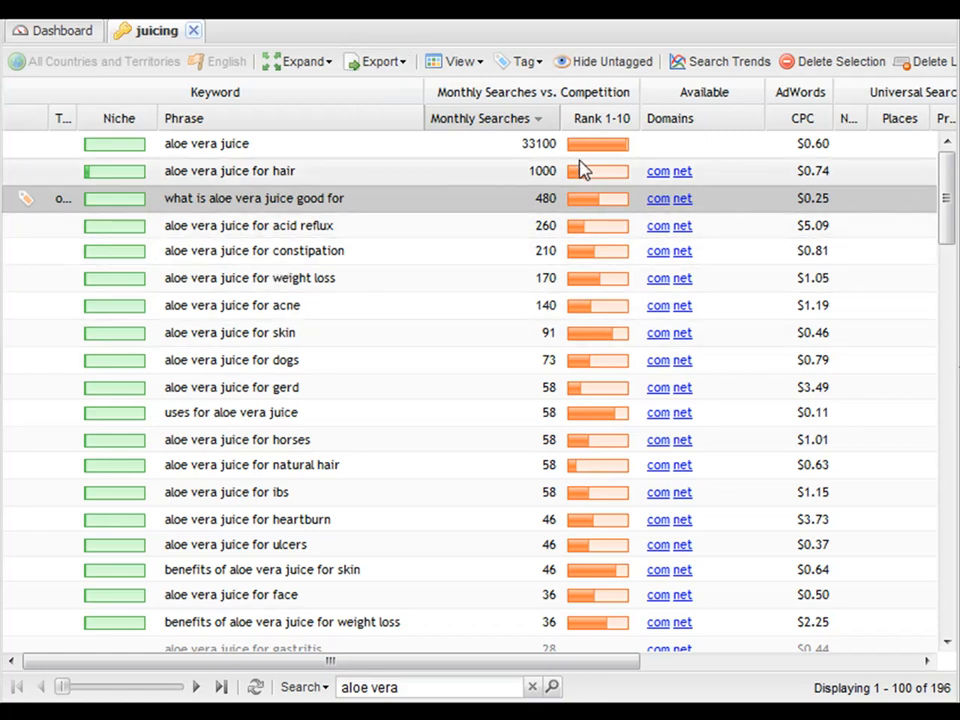
{"action": "left_click", "coordinate": [190, 285]}
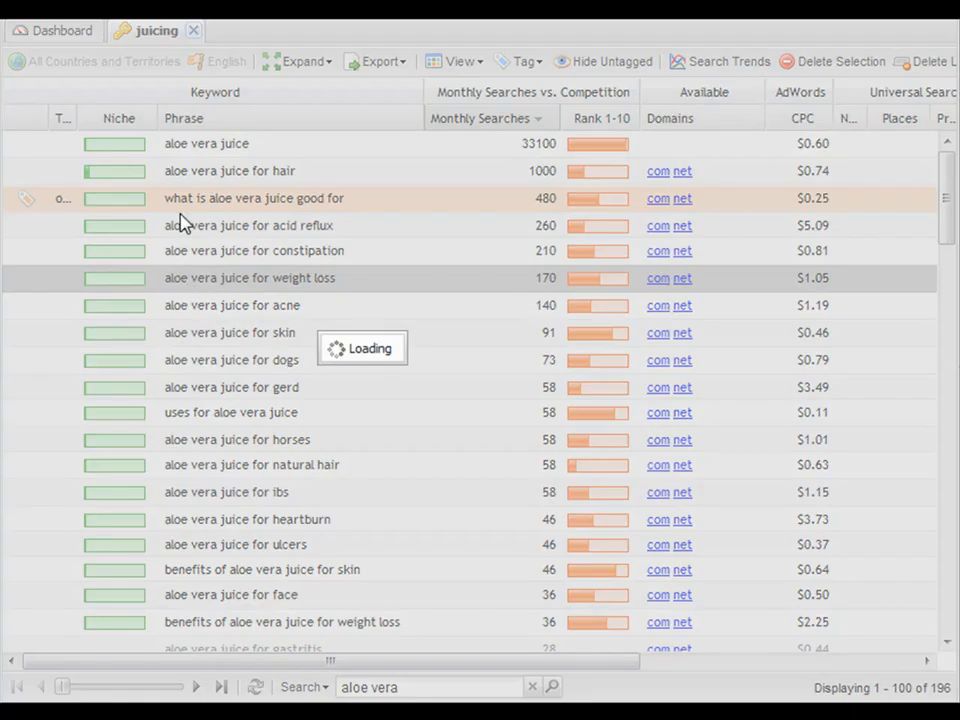